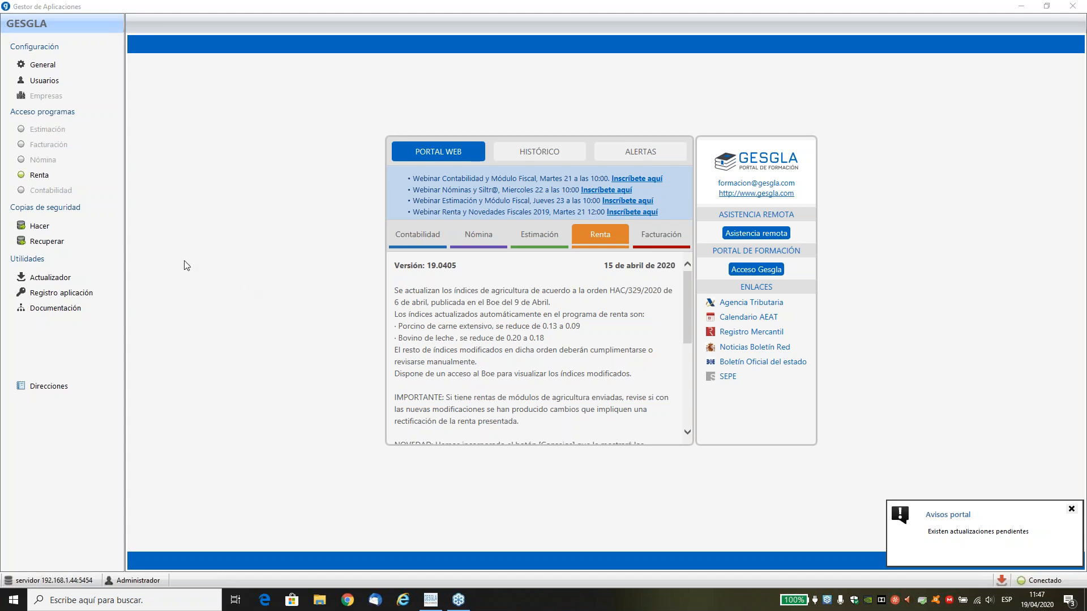
Open the Renta program for the 2019 tax year.
click(40, 177)
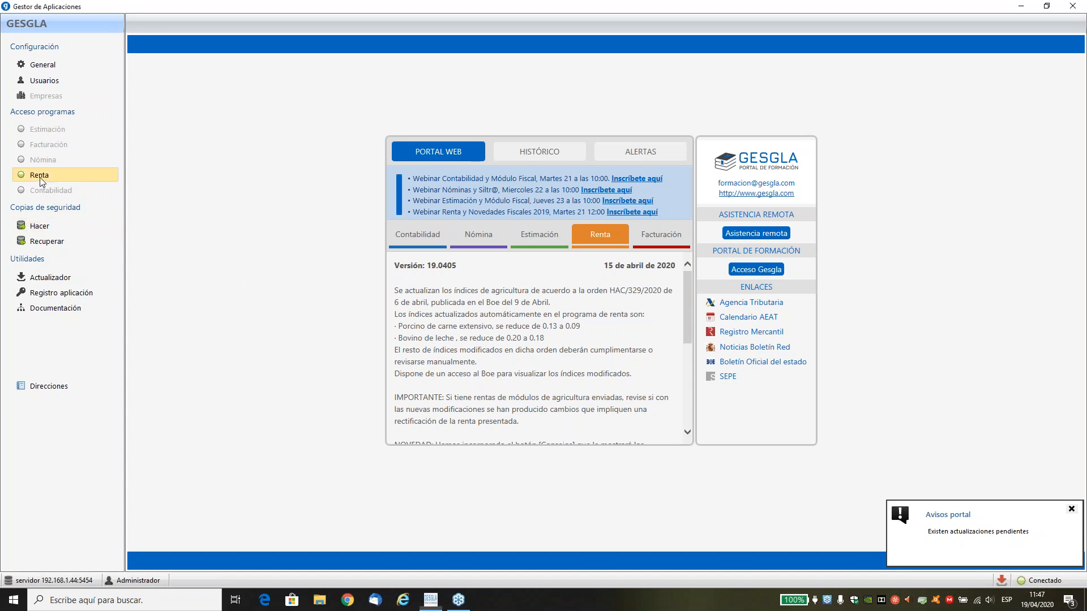
click(660, 305)
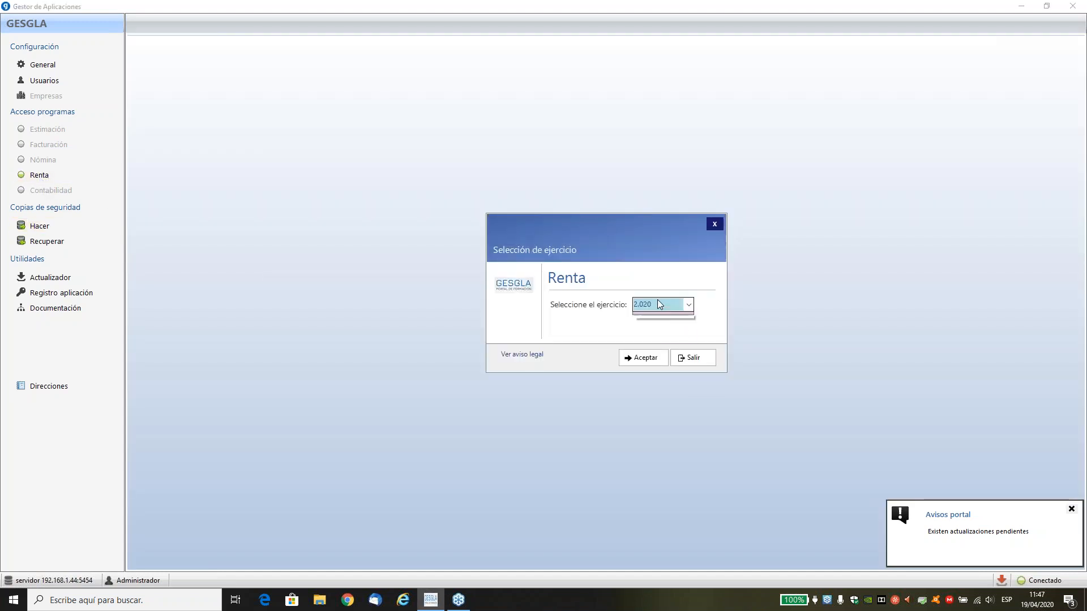
click(646, 324)
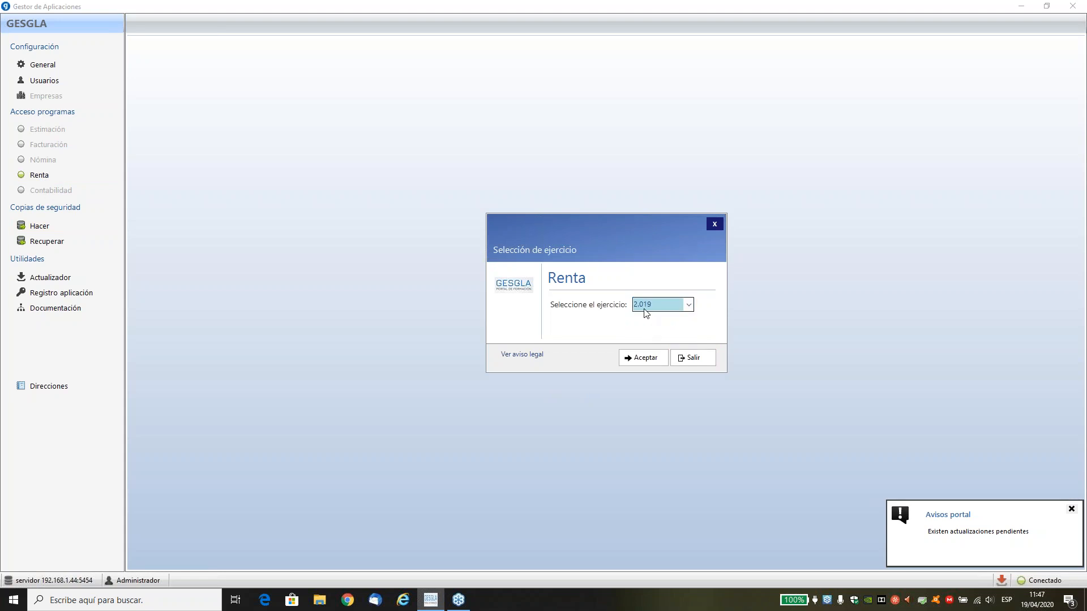
click(628, 362)
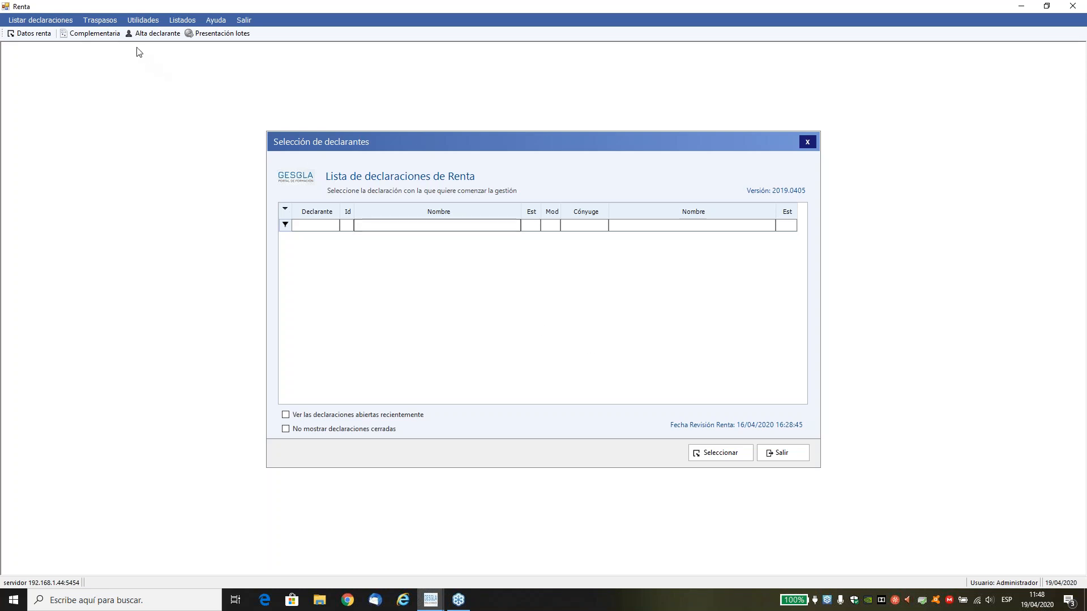
Review the options and conditions for transferring declarants from 2018 to 2019, without running the transfer.
click(97, 21)
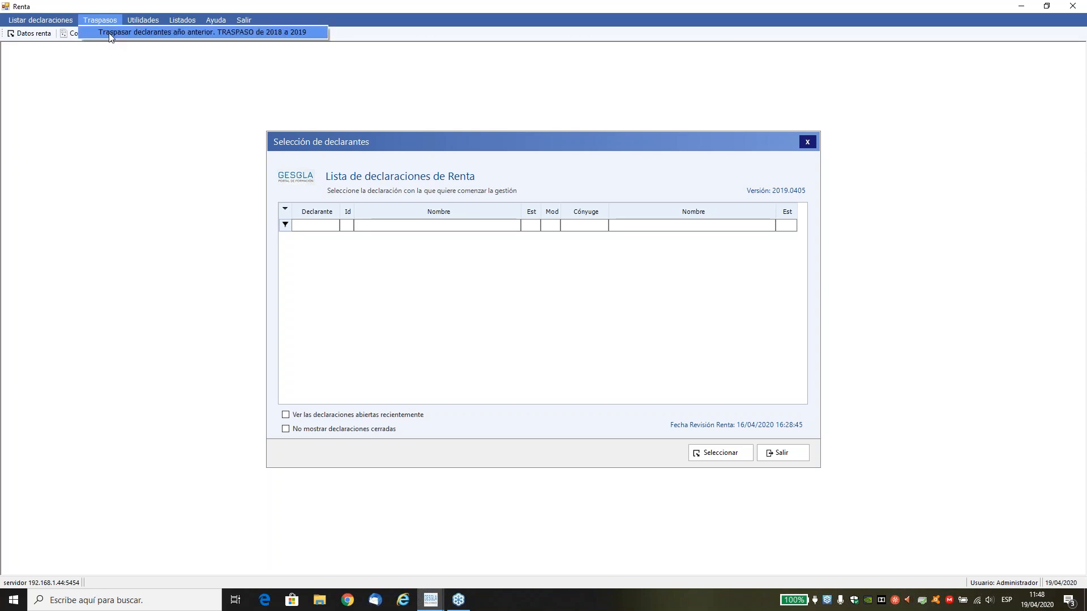
click(111, 33)
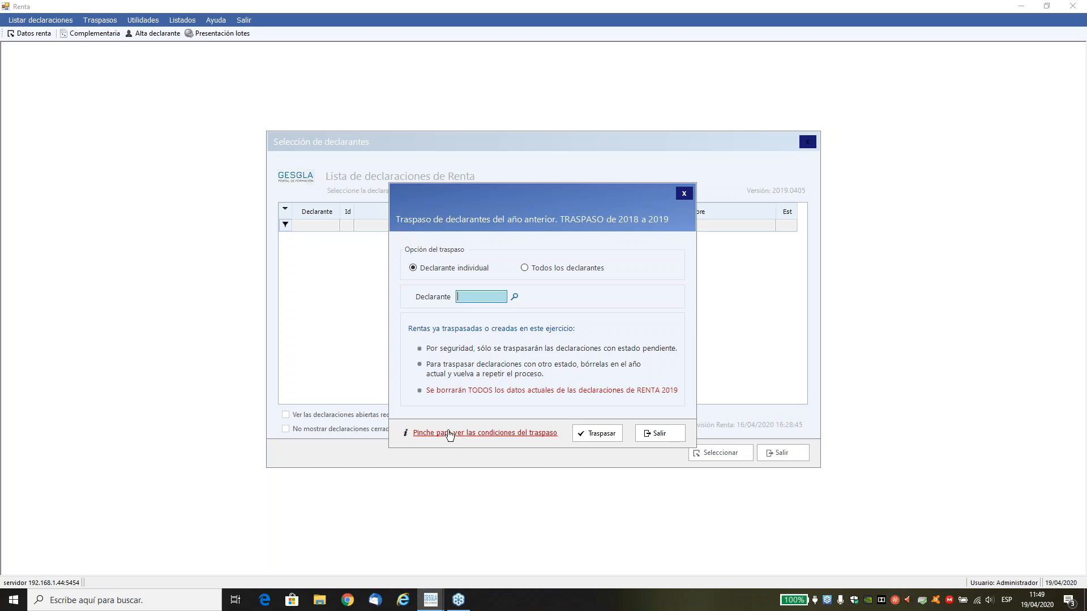
click(659, 433)
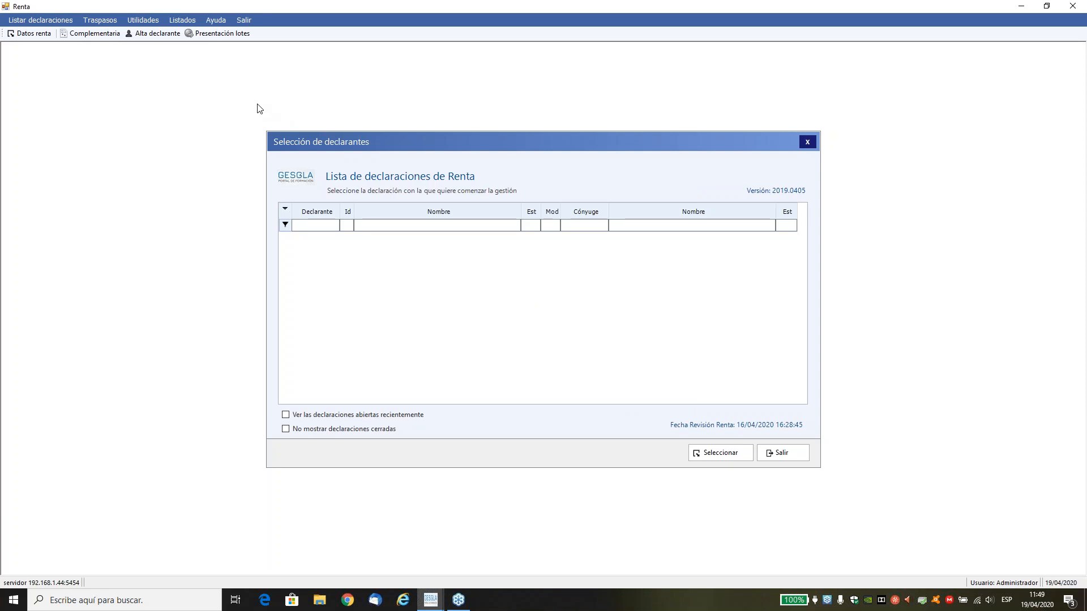
Start a new declaration with the option "Deseo importar los datos fiscales en la declaración".
click(163, 37)
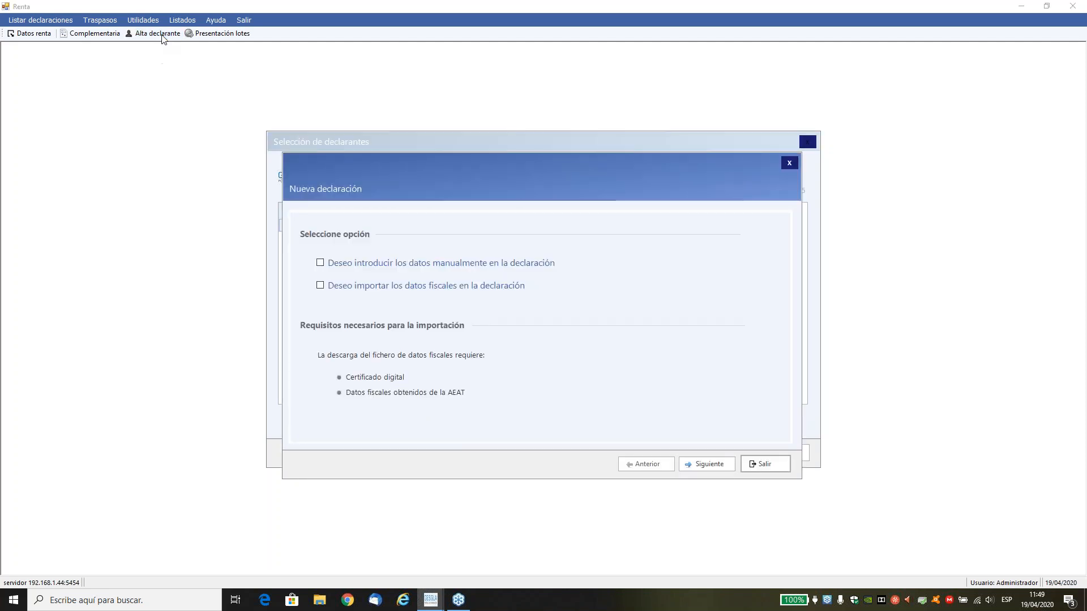
click(384, 263)
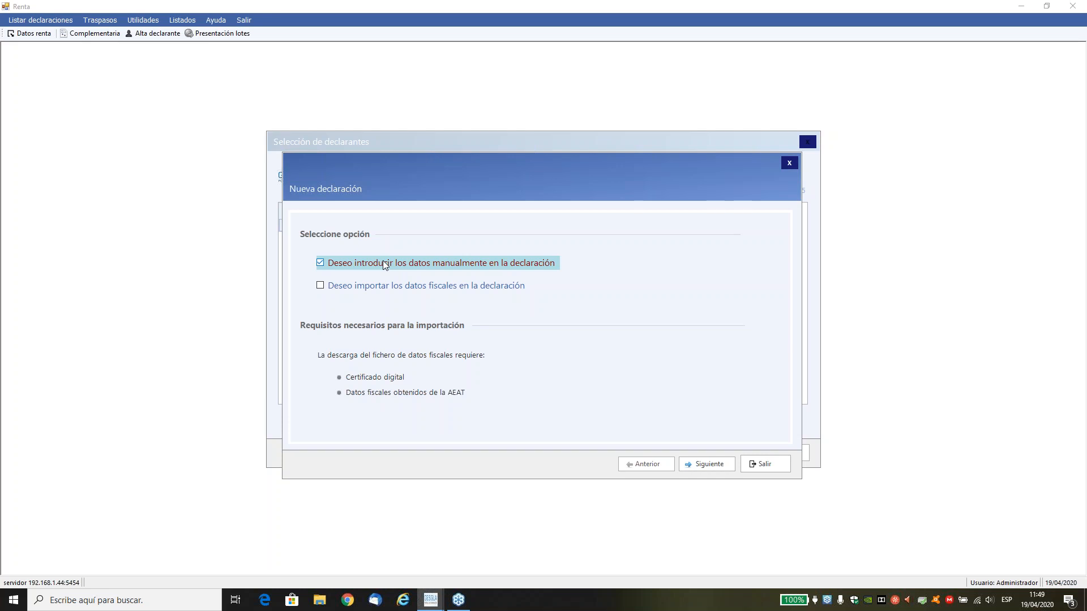
click(392, 292)
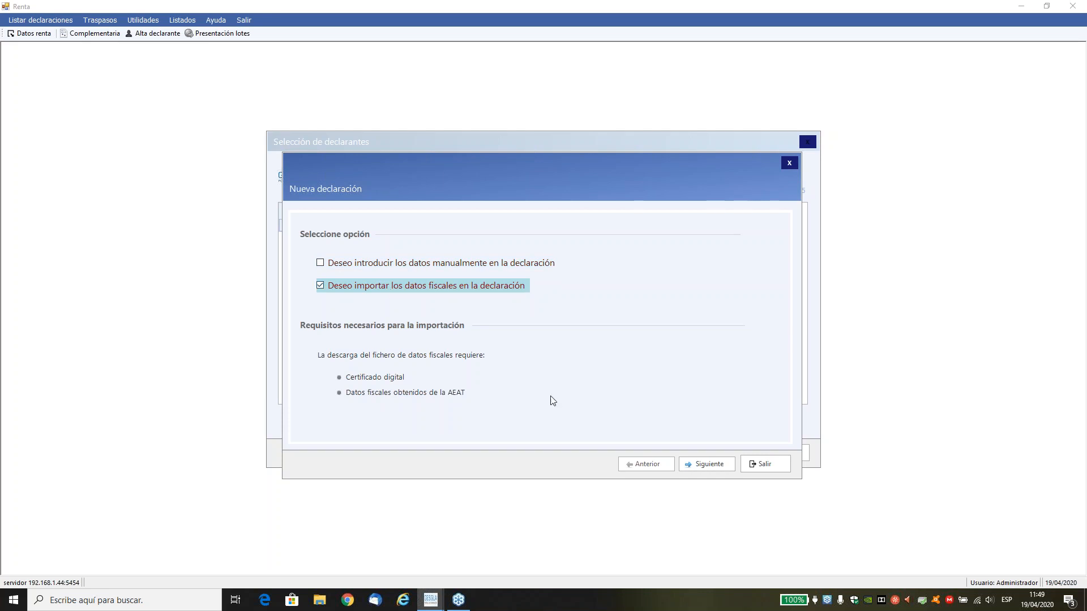
click(692, 472)
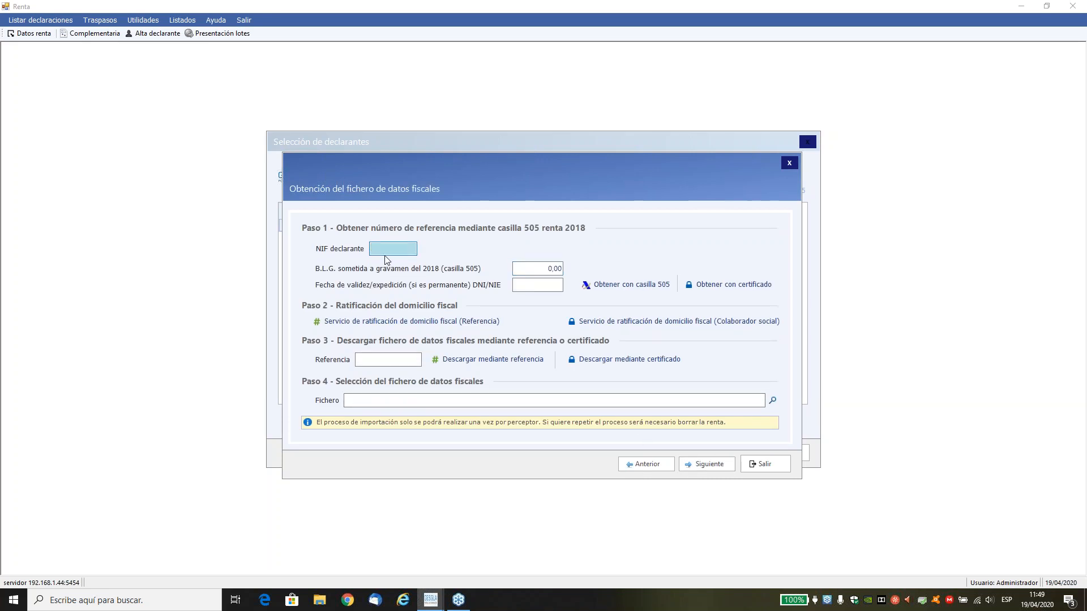
Select the demo .DFP tax data file in C:\AEAT\RENTA 2019\AEAT as the import source and load its data.
click(543, 267)
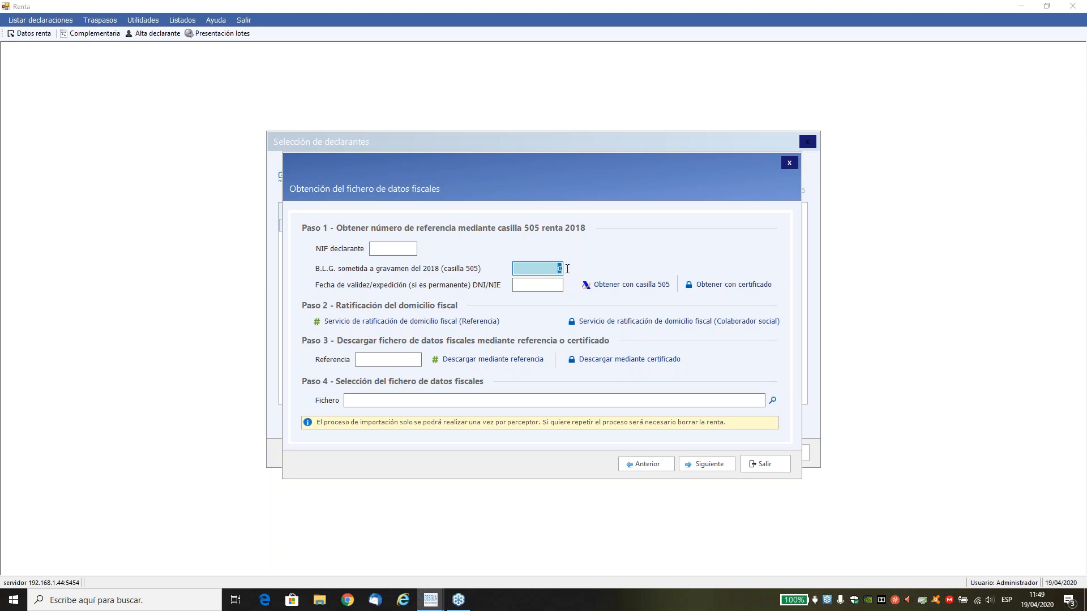
click(547, 286)
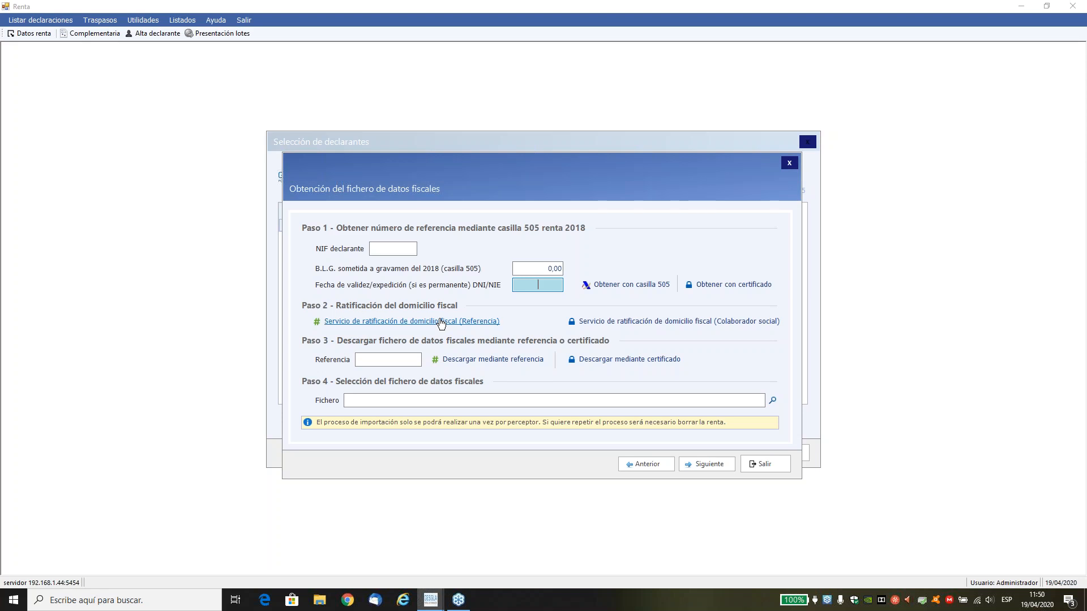
click(406, 358)
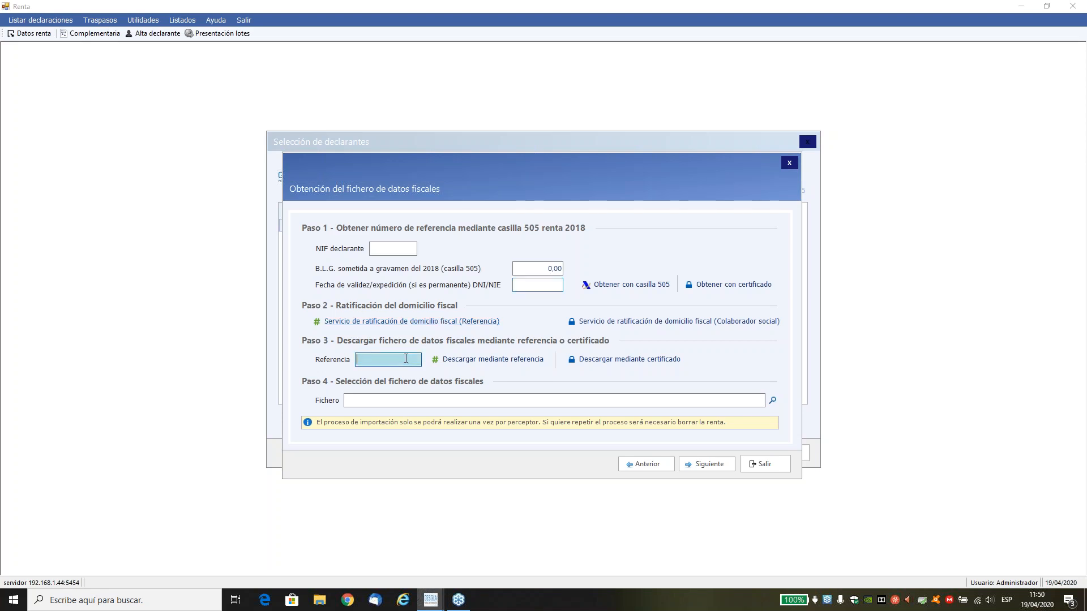
click(468, 369)
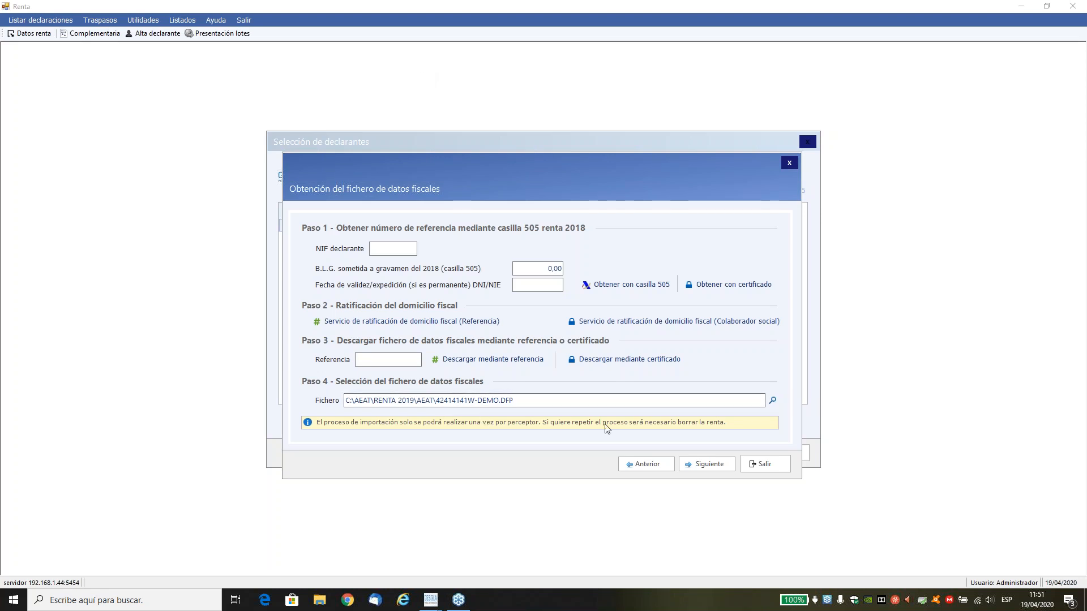
click(711, 464)
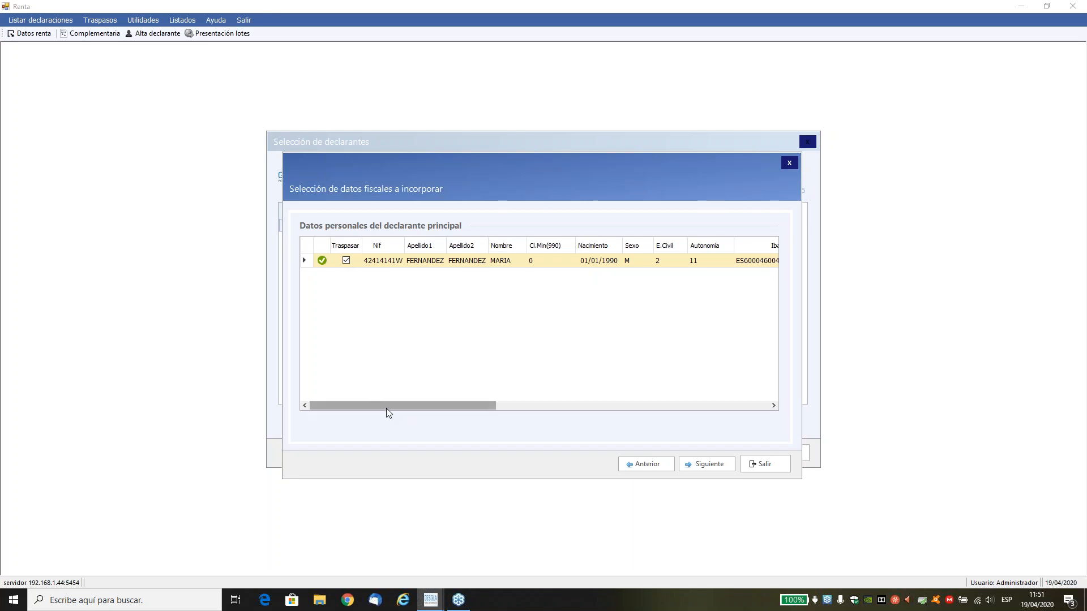
Check all columns of the main declarant's personal data and accept both the declarant and the spouse for import.
drag(386, 409, 555, 409)
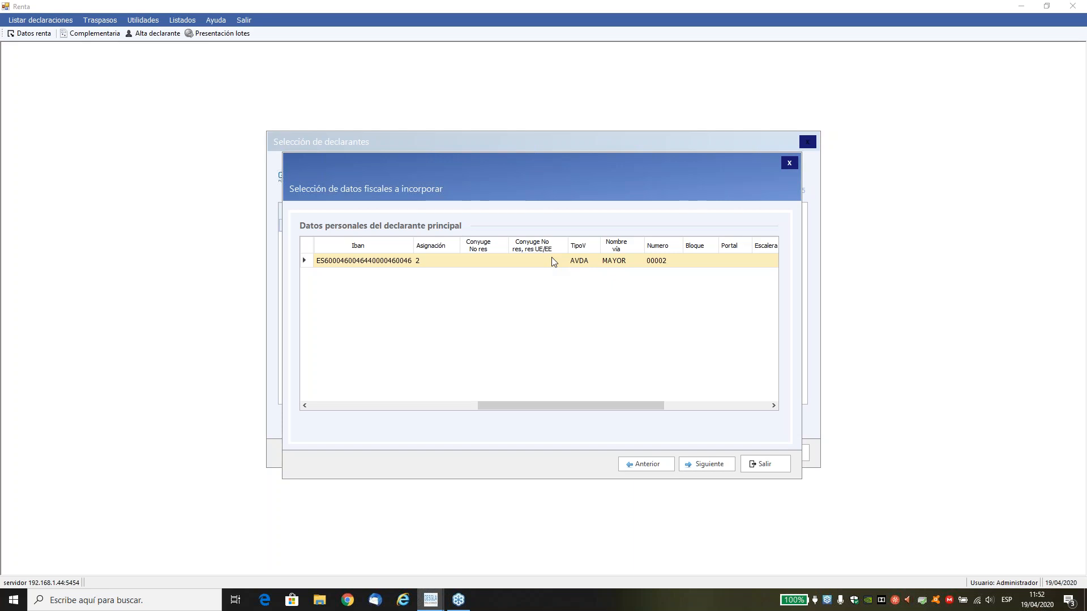
drag(630, 403, 747, 413)
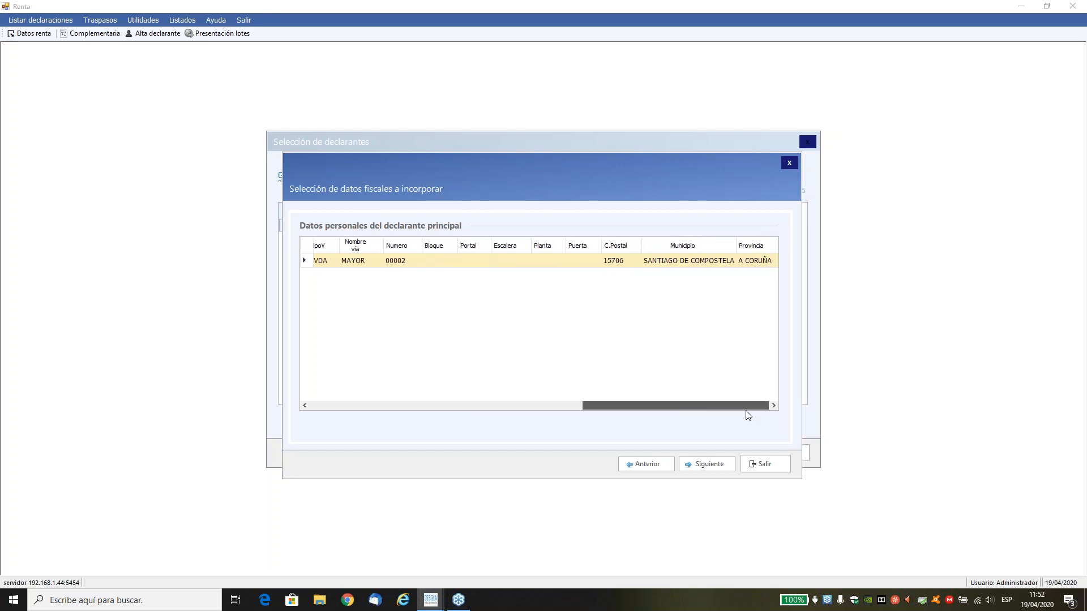
click(711, 464)
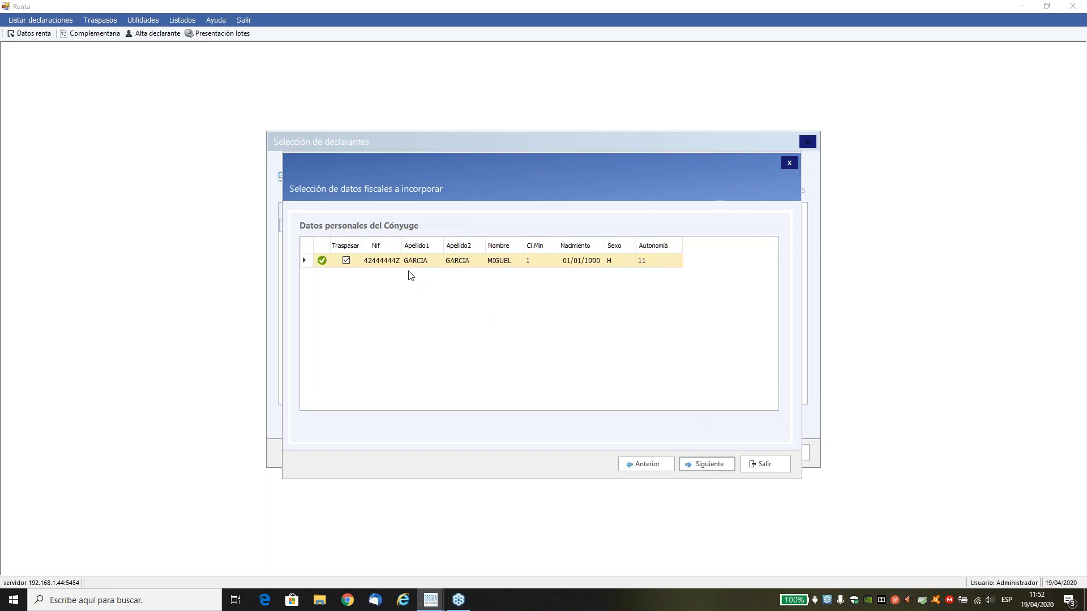
click(711, 466)
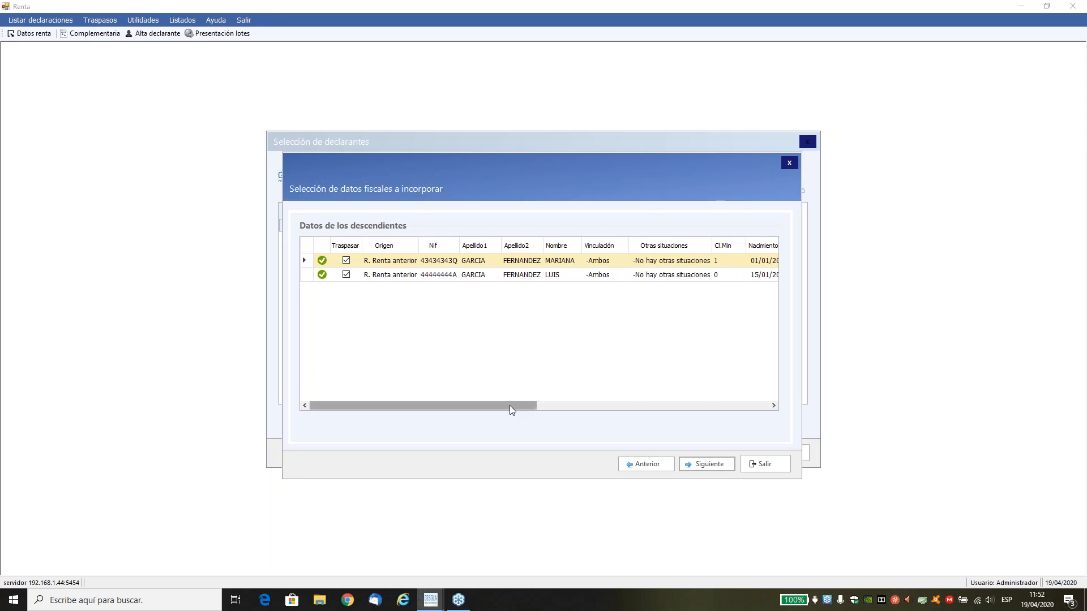
Check all columns of the descendants' data and accept both descendants for import.
drag(511, 406, 708, 430)
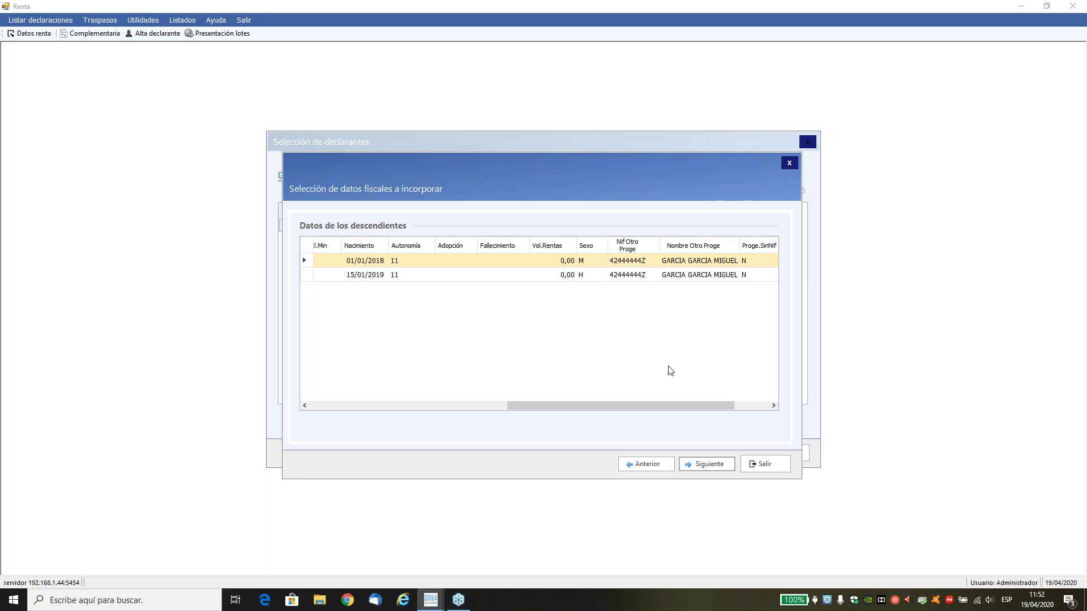
drag(670, 407, 718, 417)
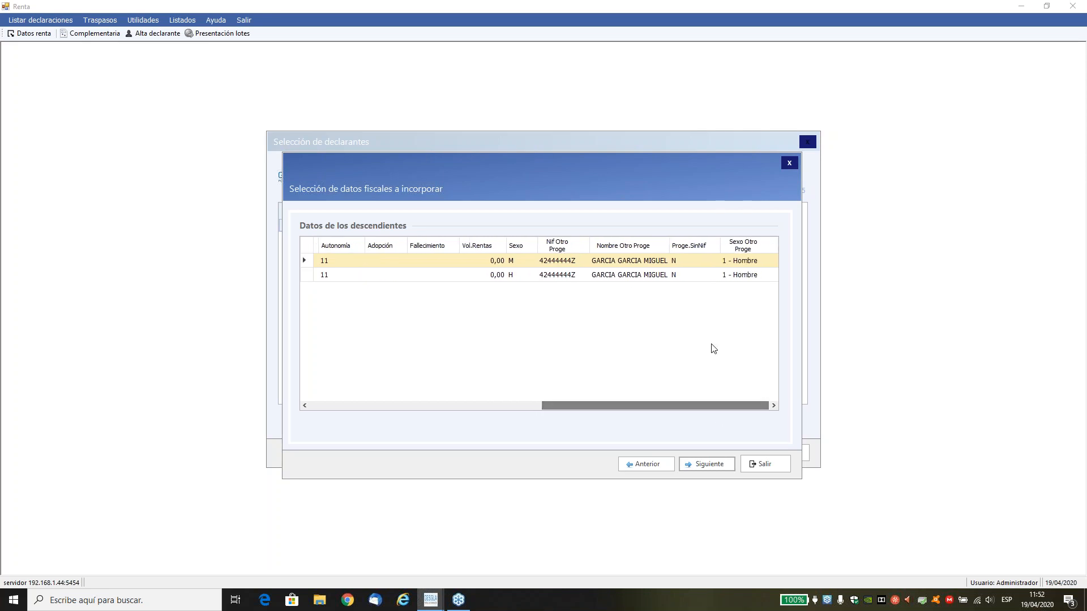
drag(700, 407, 447, 418)
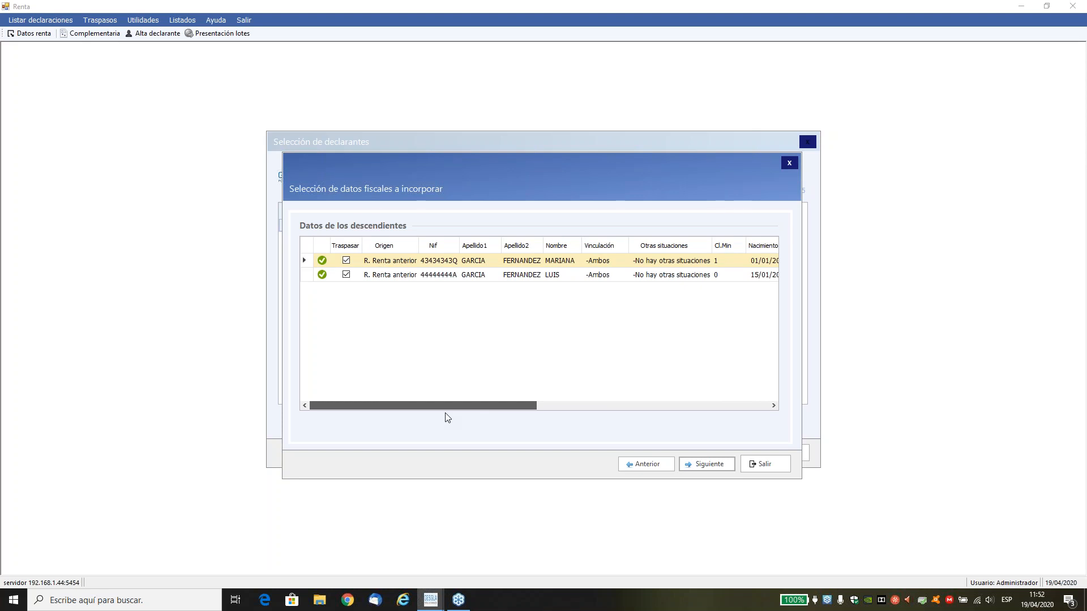
click(346, 275)
click(346, 275)
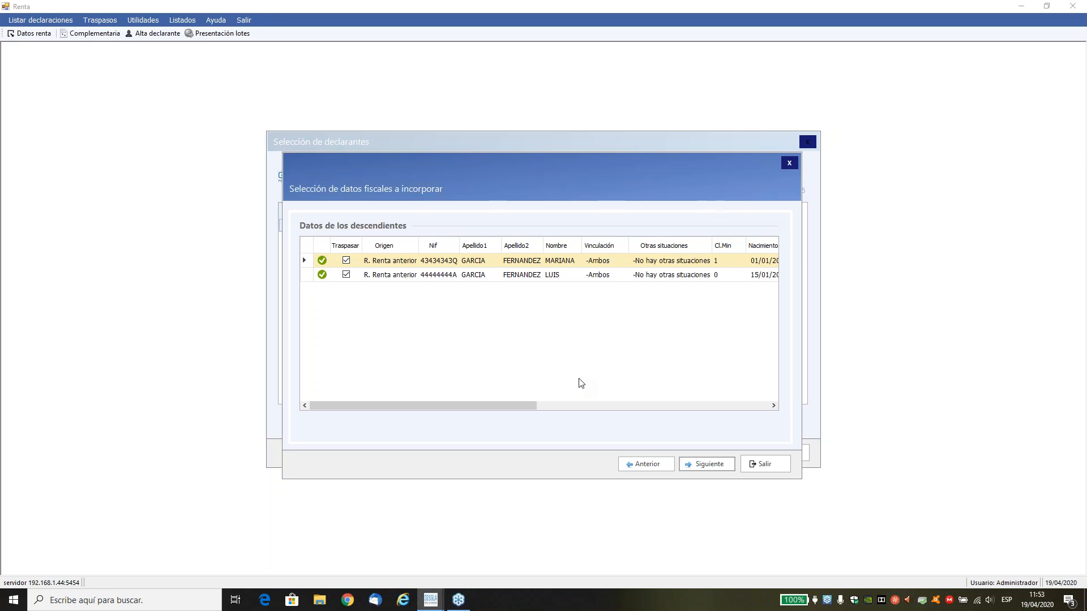
click(699, 466)
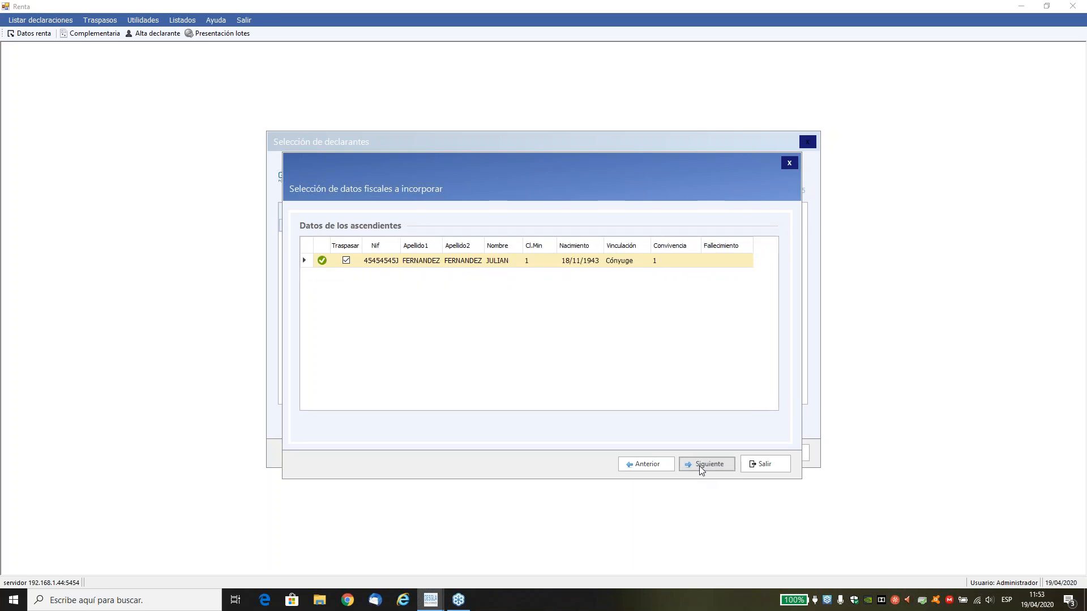
Continue through the ascendants, Familia numerosa and Rendimientos del trabajo records, keeping the marked entries for import.
click(700, 466)
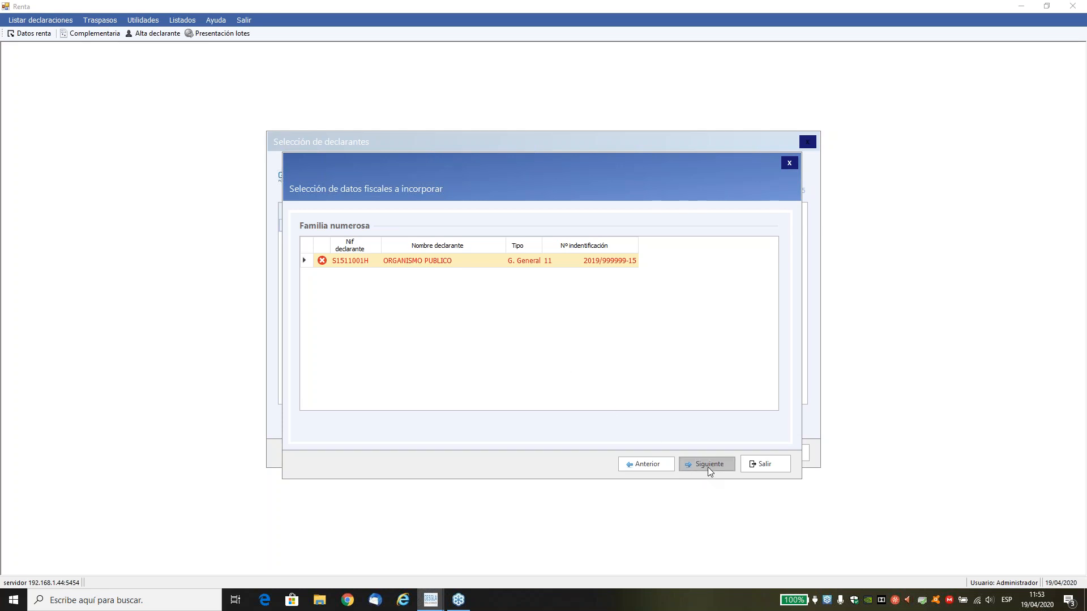
click(708, 468)
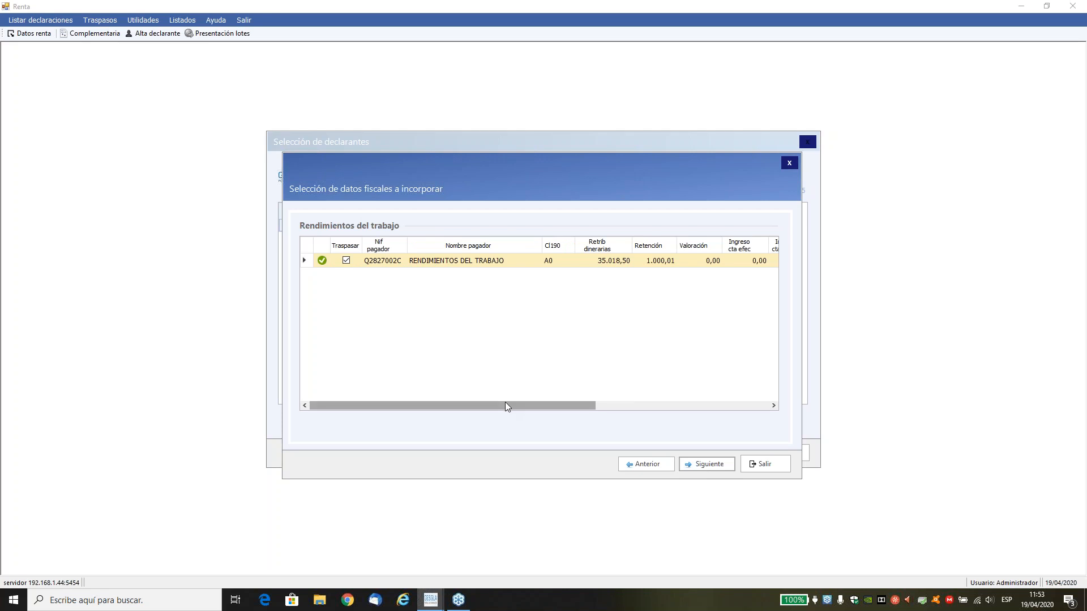
drag(504, 402, 720, 399)
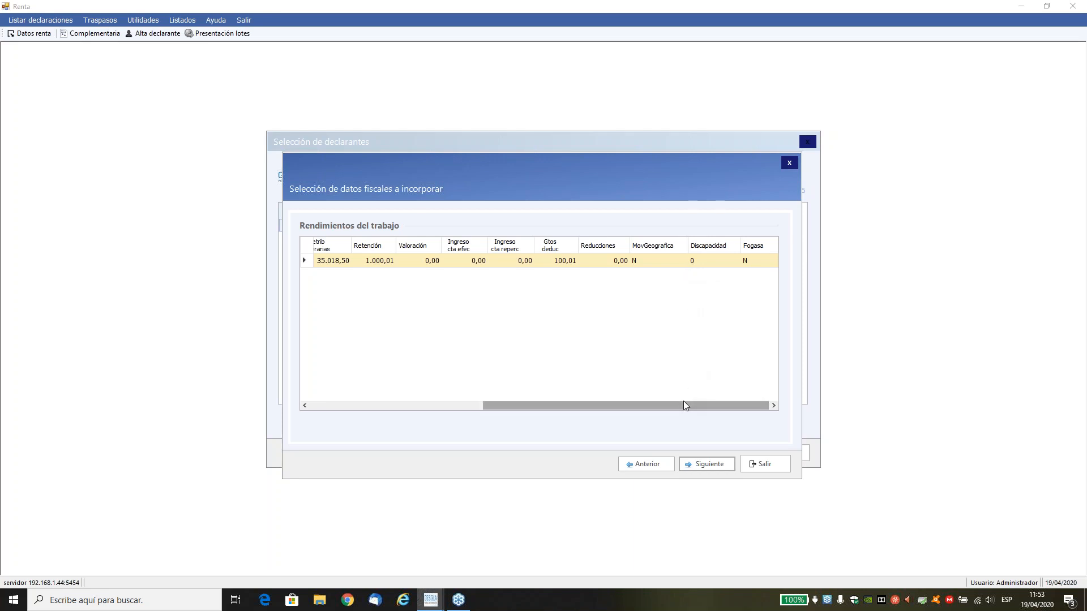
drag(684, 405, 487, 421)
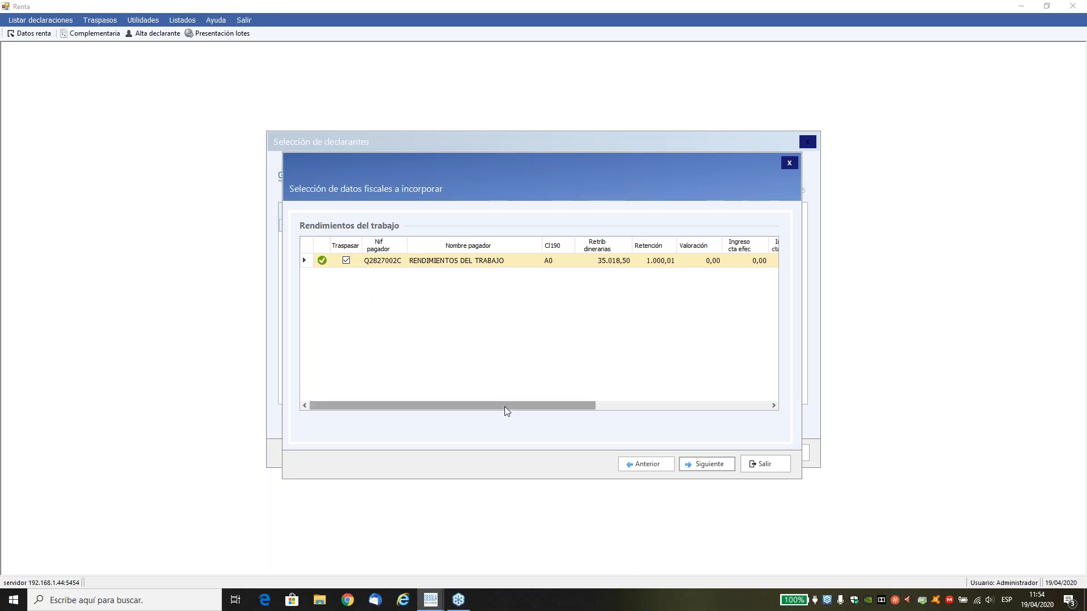
mouse_move(506, 410)
mouse_down()
mouse_move(528, 412)
mouse_move(493, 400)
mouse_up()
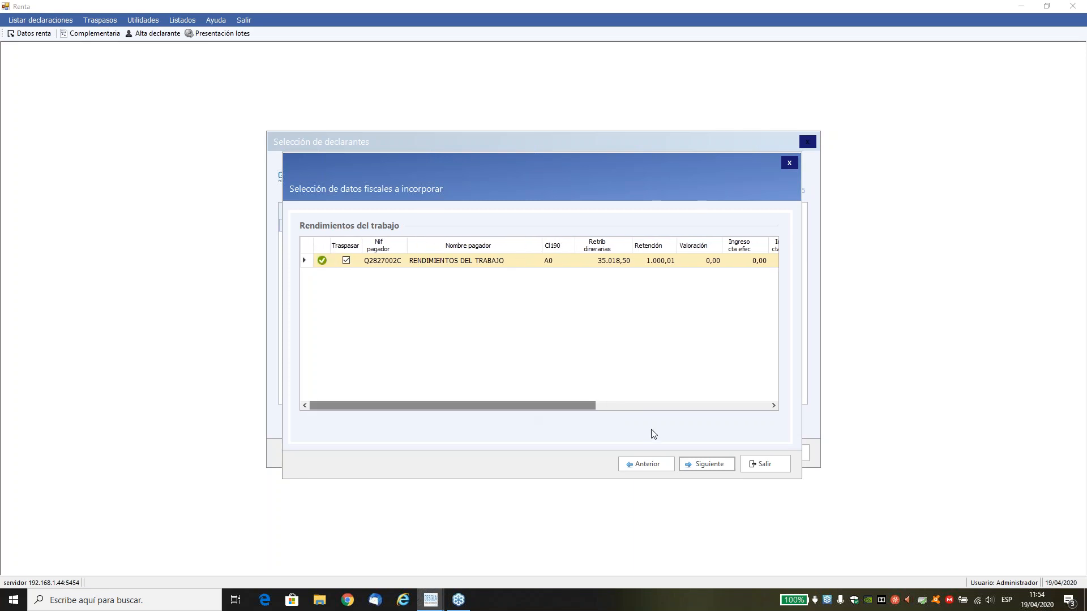
click(707, 462)
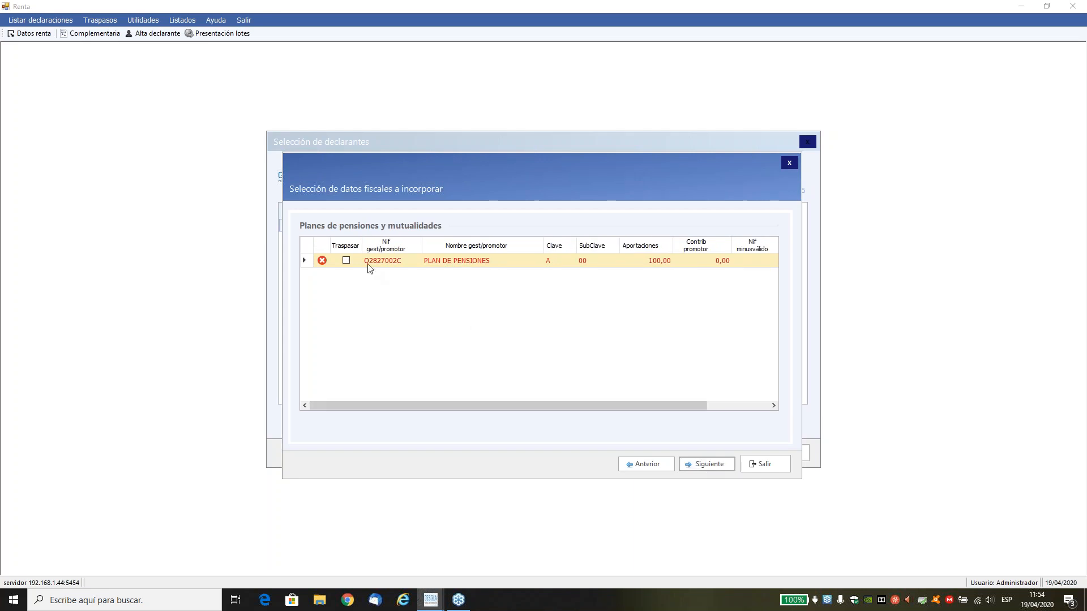
Include the pension plan record in the import with its contributions under "1 - Régimen general".
click(345, 261)
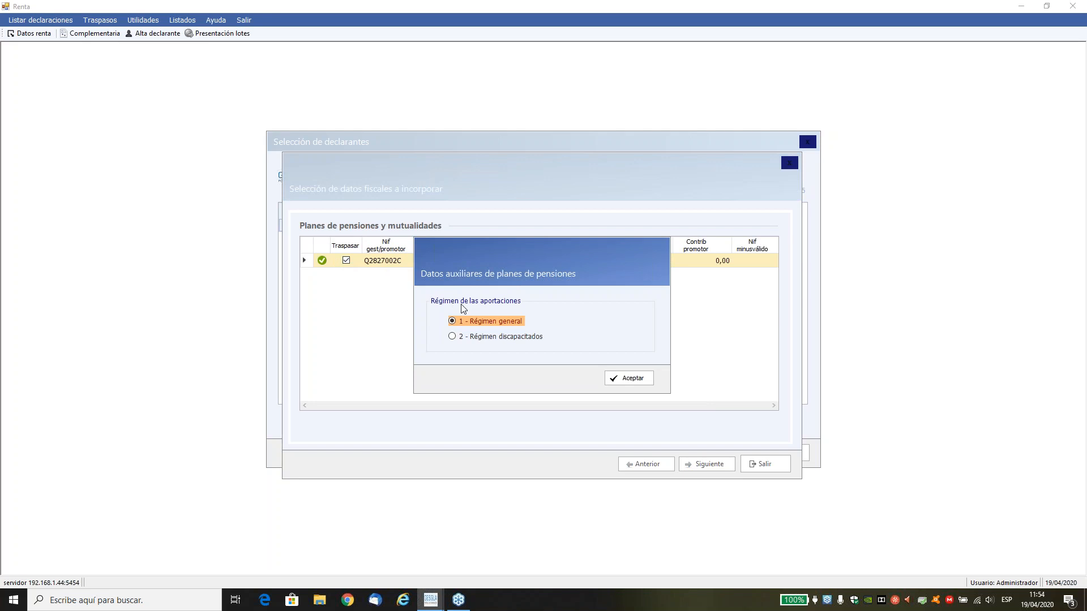
click(616, 378)
click(700, 464)
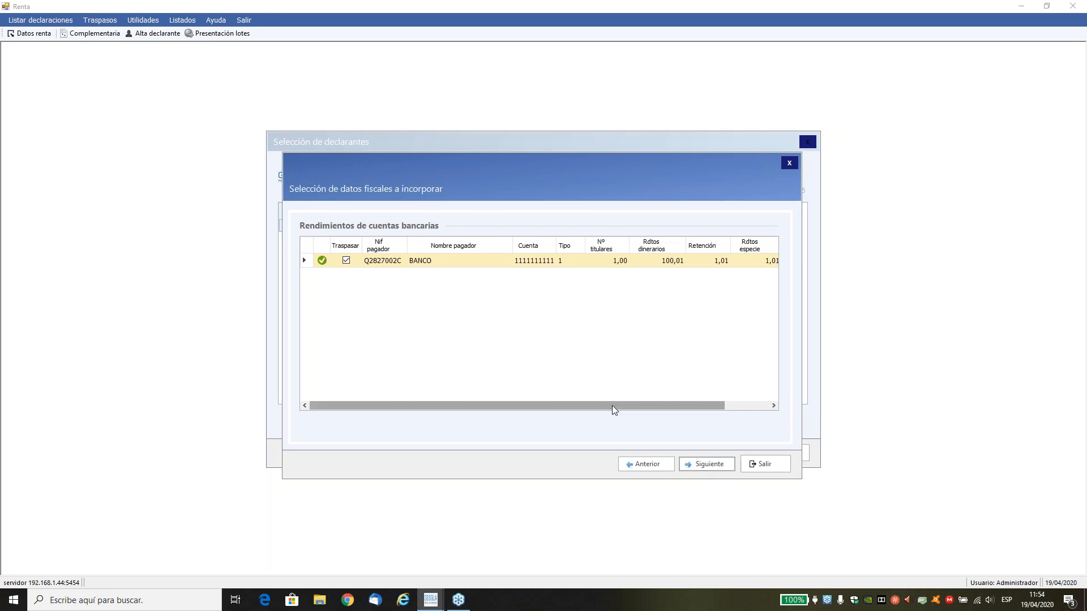
Continue through the bank account income and self-employed contributions, check all donation columns and keep both donations marked for import.
click(698, 466)
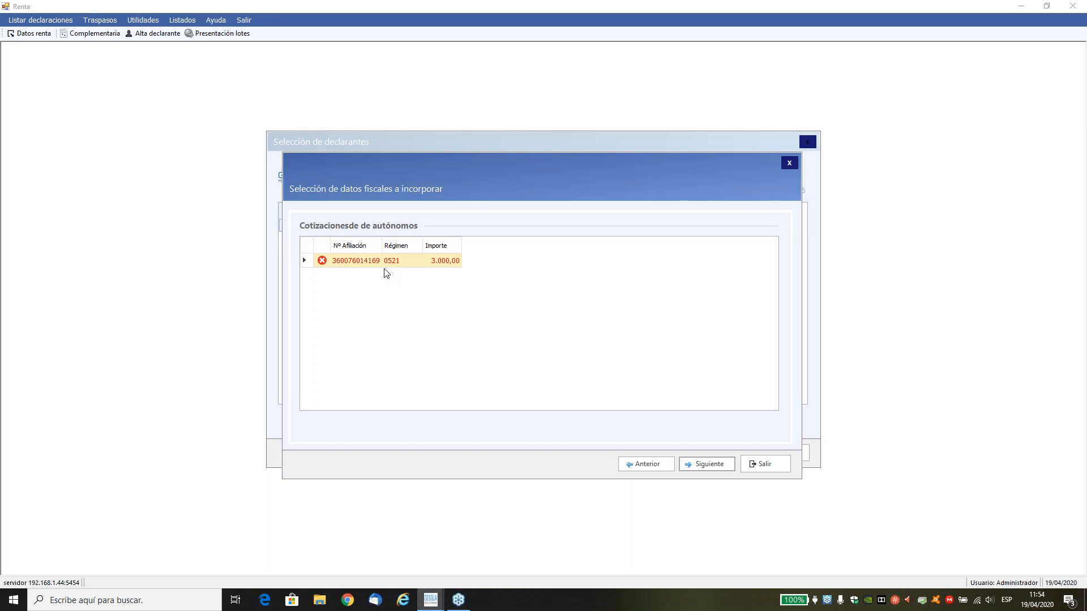
click(704, 465)
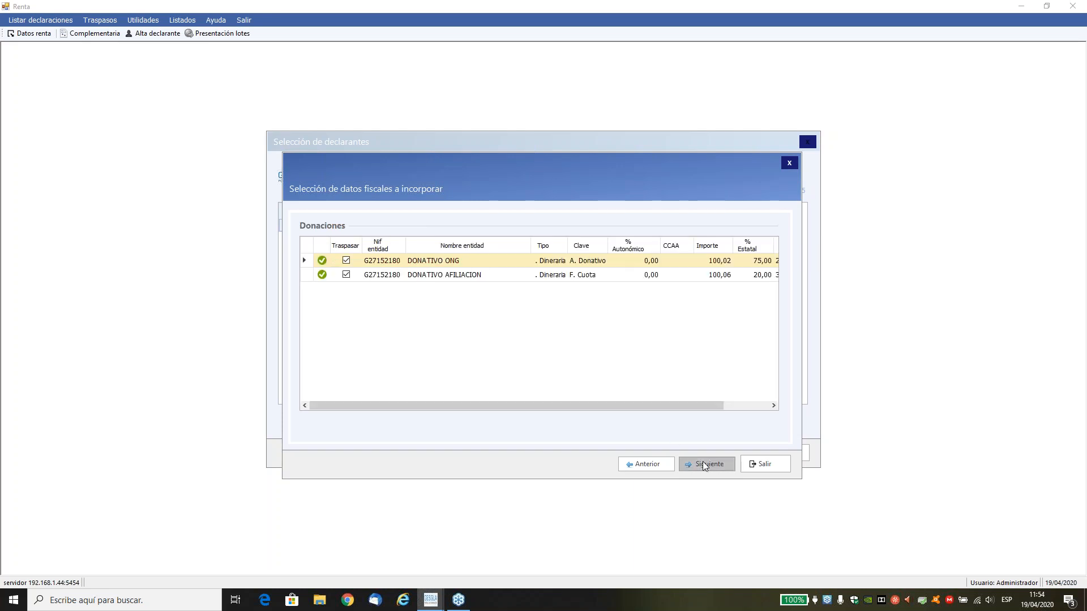
drag(676, 408, 745, 404)
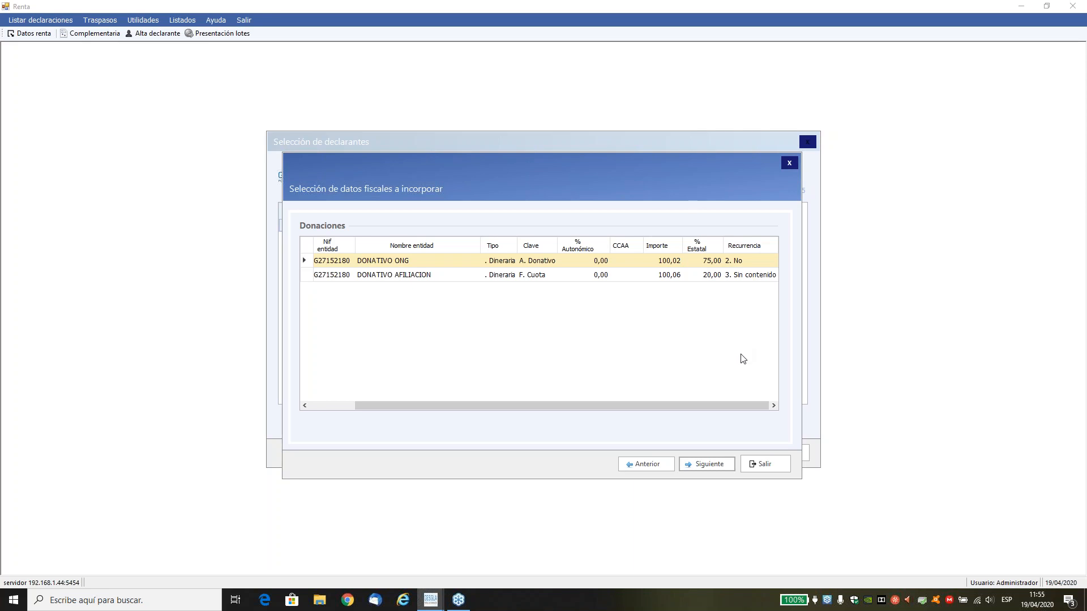
drag(740, 406, 739, 406)
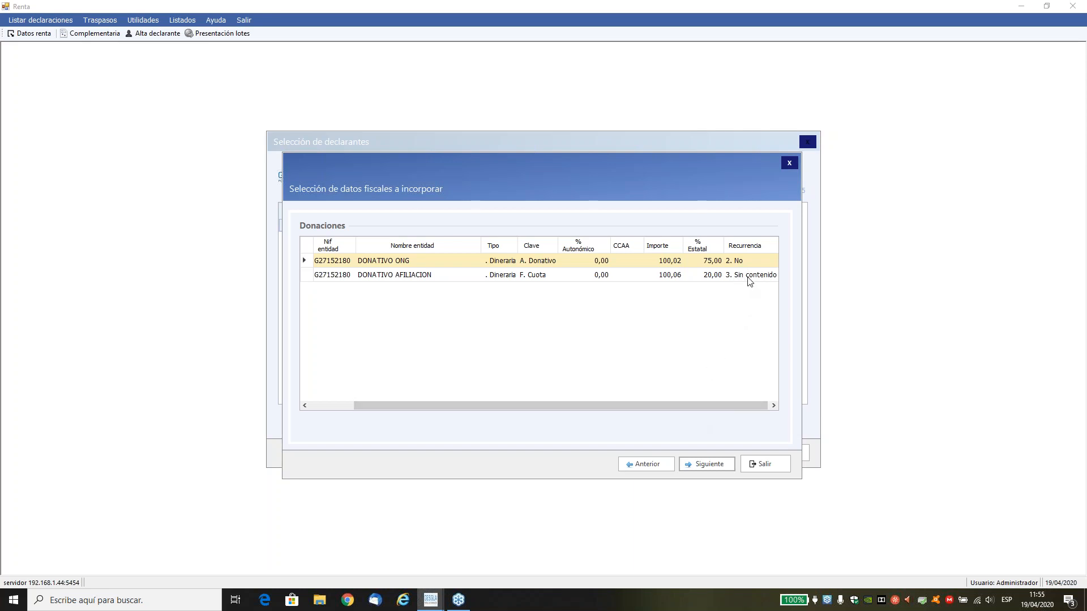
drag(711, 401, 653, 392)
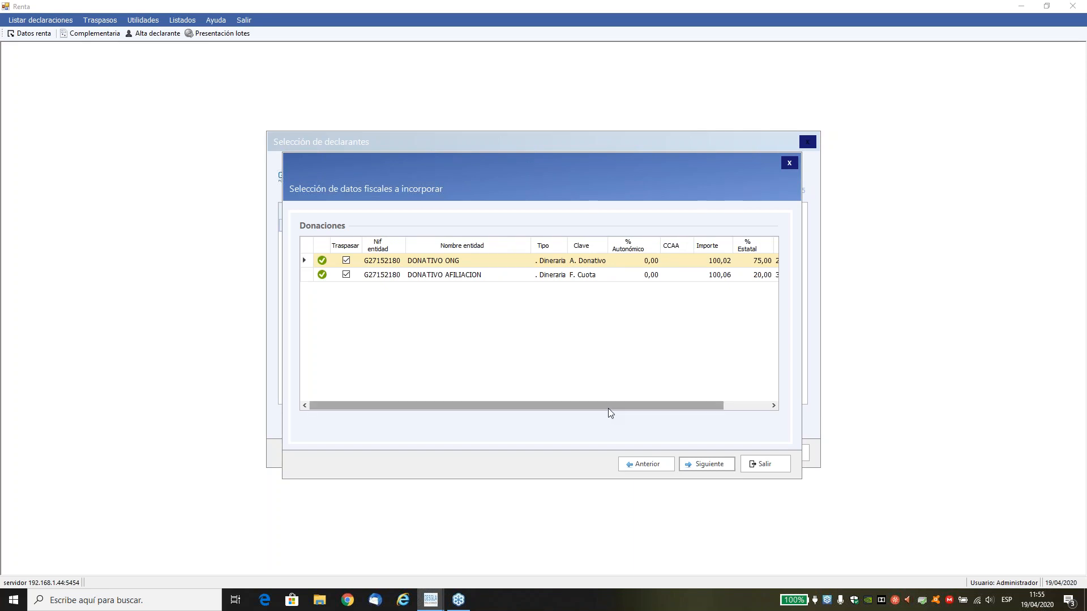
click(695, 462)
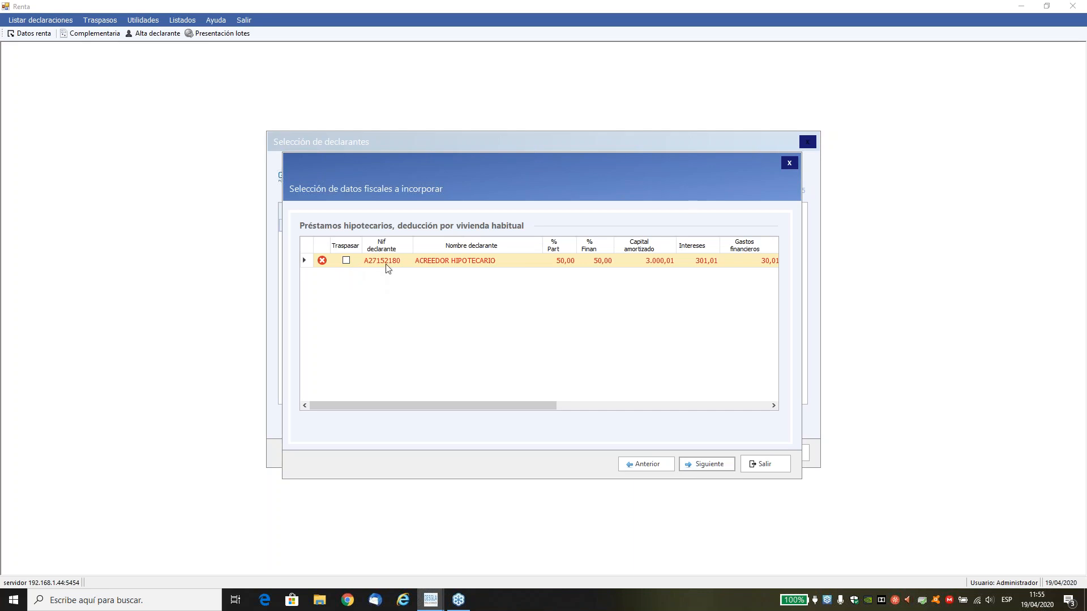
Check all columns of the mortgage loan record for the habitual residence deduction and mark it for import.
drag(495, 403, 530, 404)
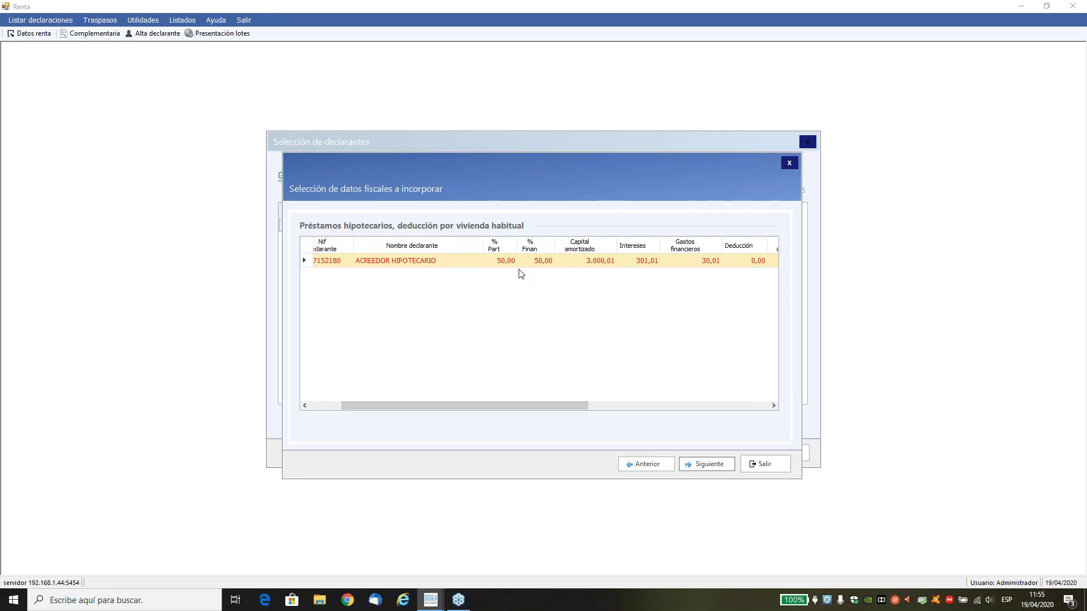
drag(557, 402, 611, 417)
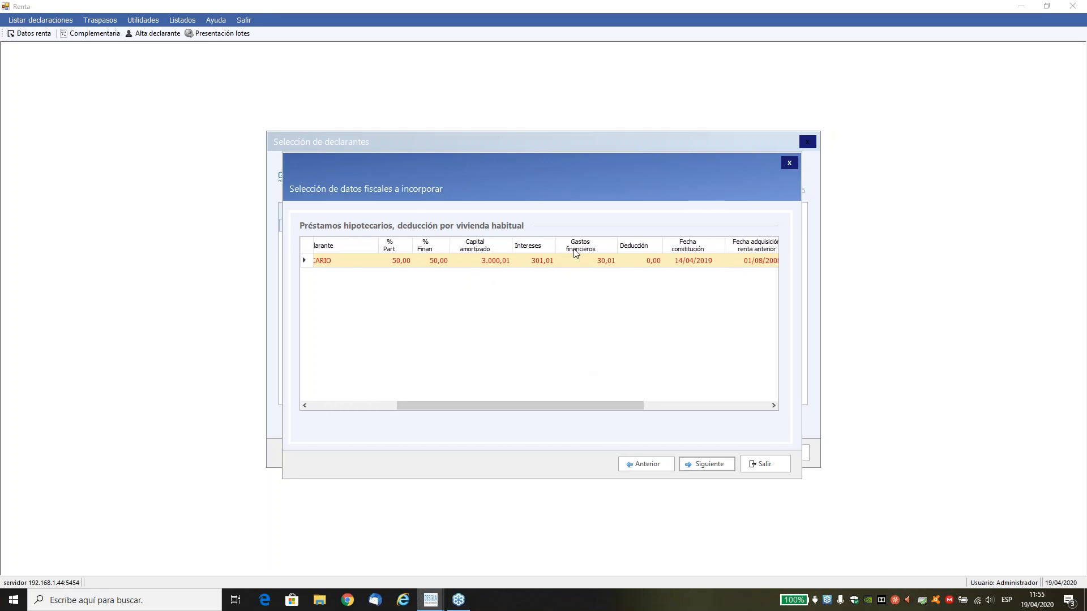
drag(604, 405, 735, 415)
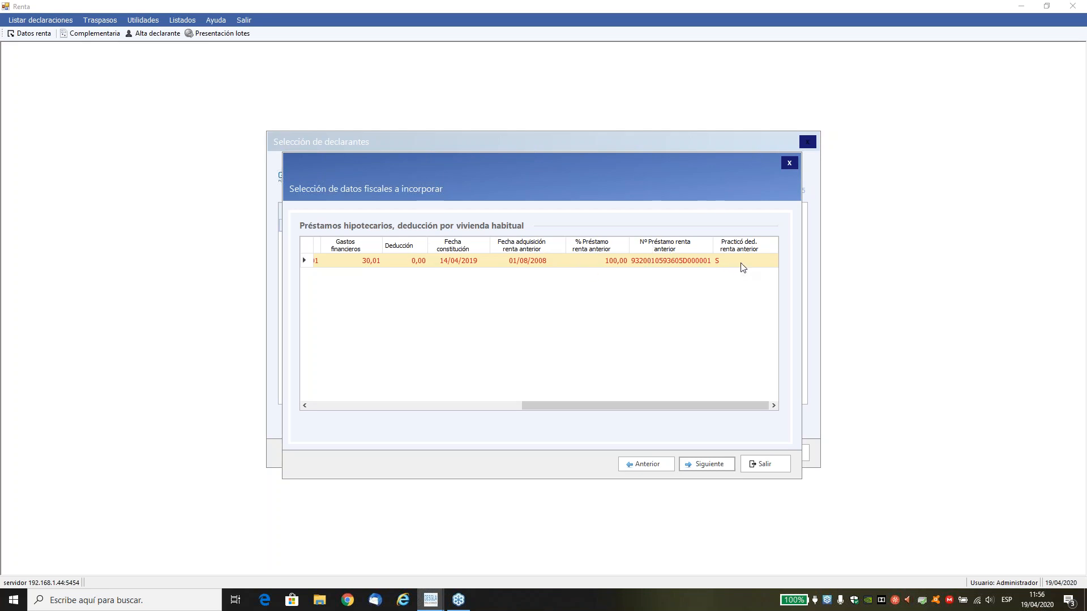
drag(532, 405, 315, 310)
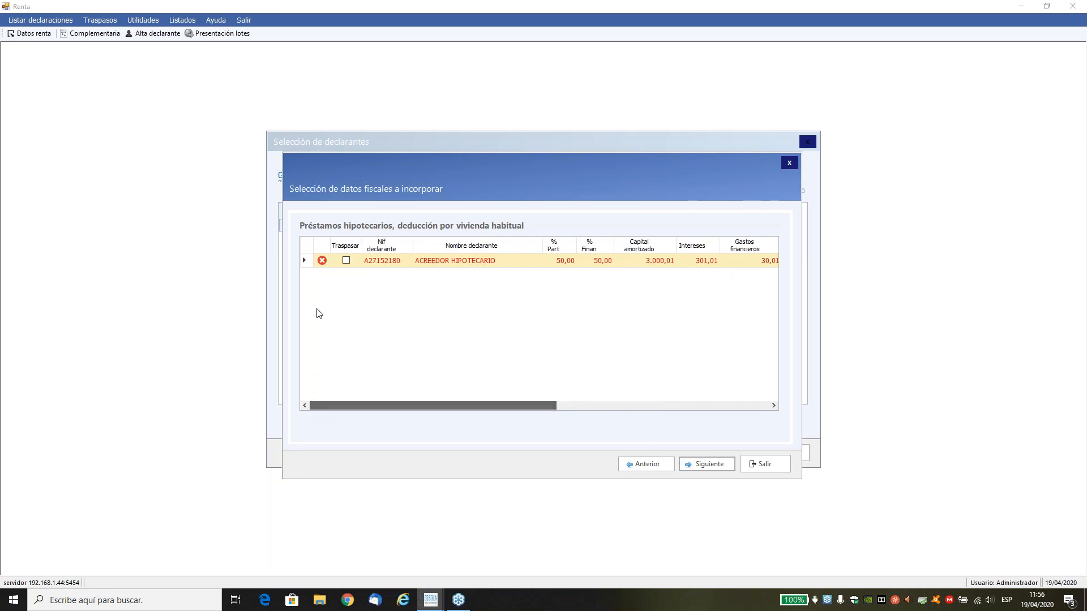
click(346, 261)
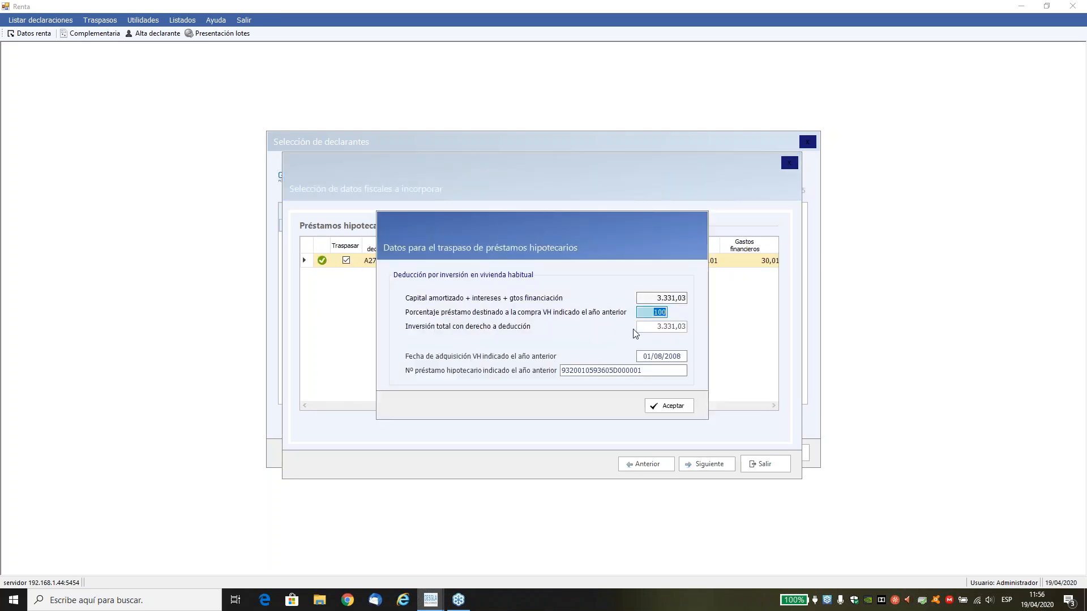
Review the mortgage loan's amount, acquisition date and loan number, and accept the transfer with 100% allocated to the home purchase.
click(655, 298)
drag(656, 298, 689, 298)
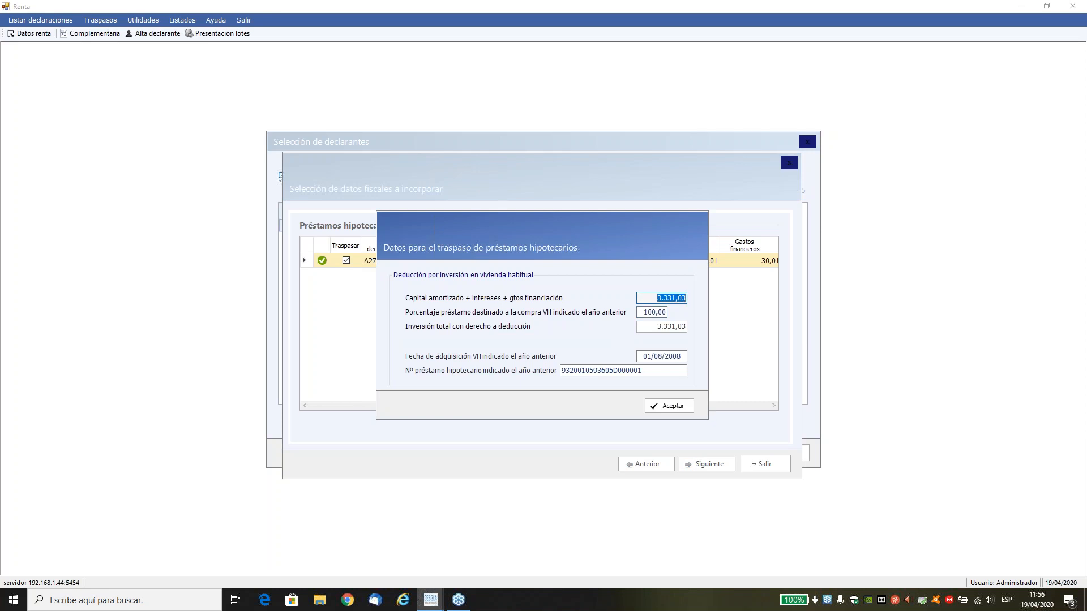
key(Tab)
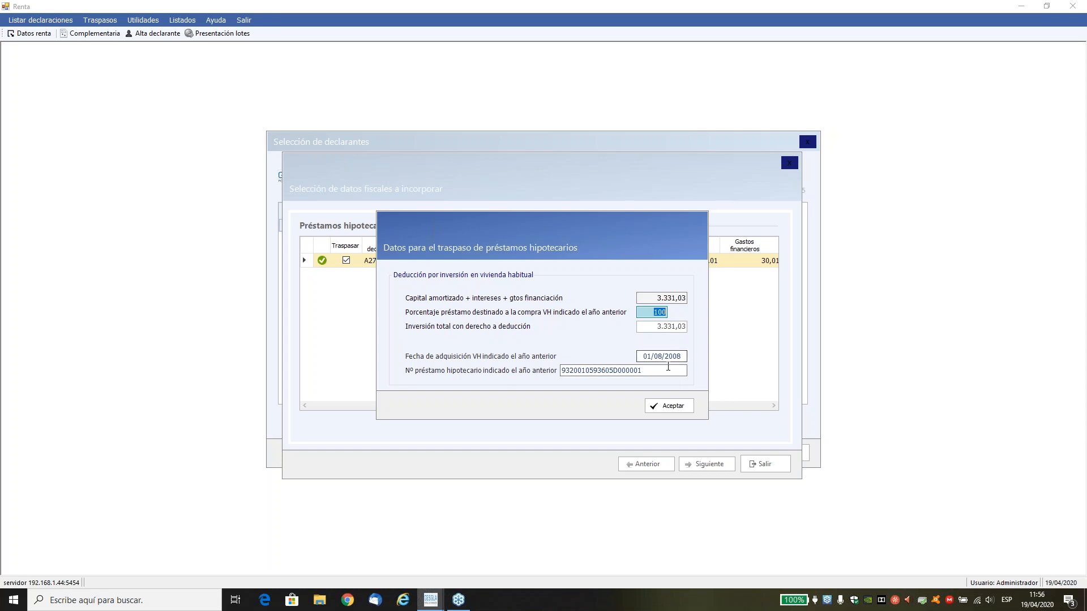
click(640, 355)
drag(640, 354, 689, 359)
click(645, 371)
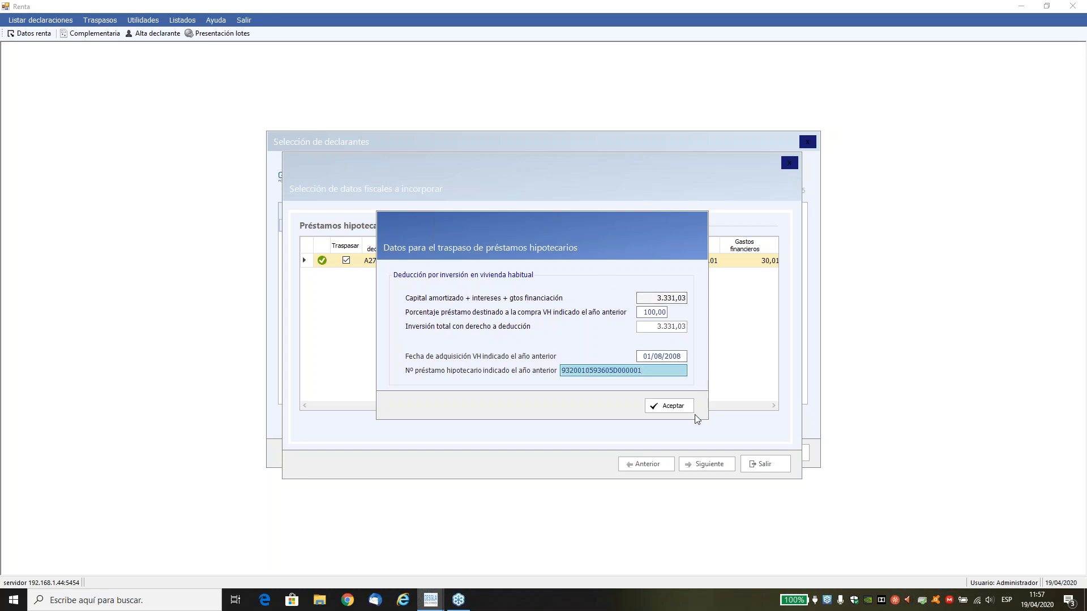
click(672, 406)
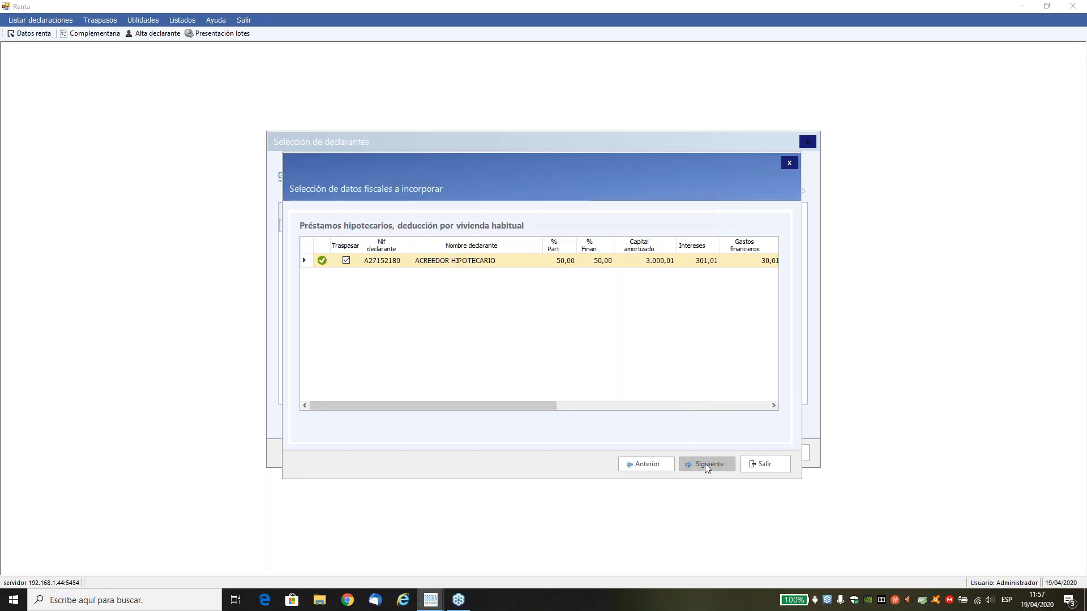
click(705, 463)
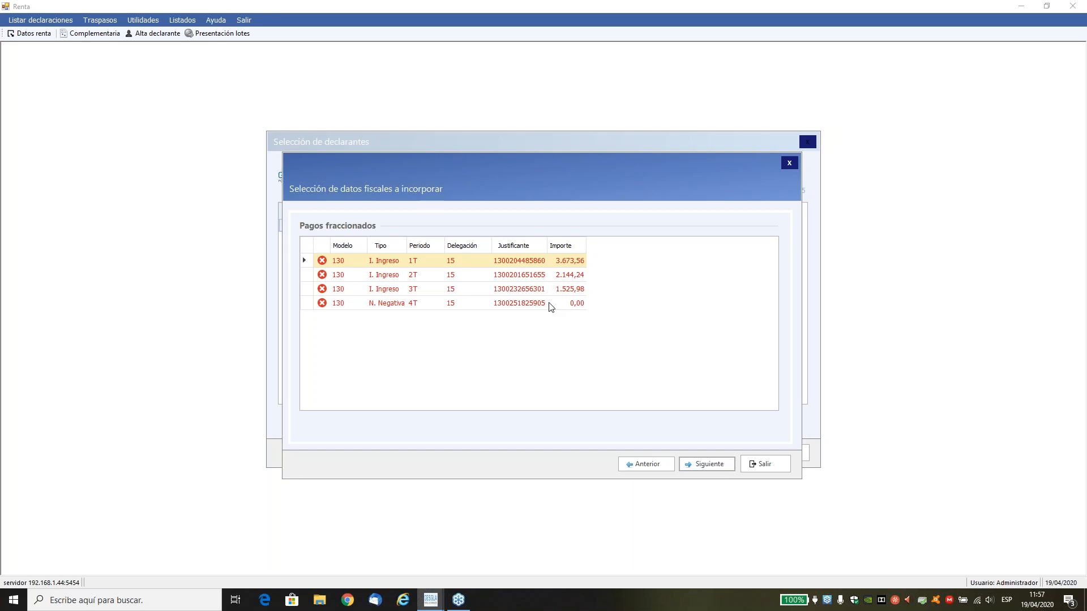
Continue past the instalment payments, check the habitual residence's cadastral columns and keep that property marked for import.
click(690, 464)
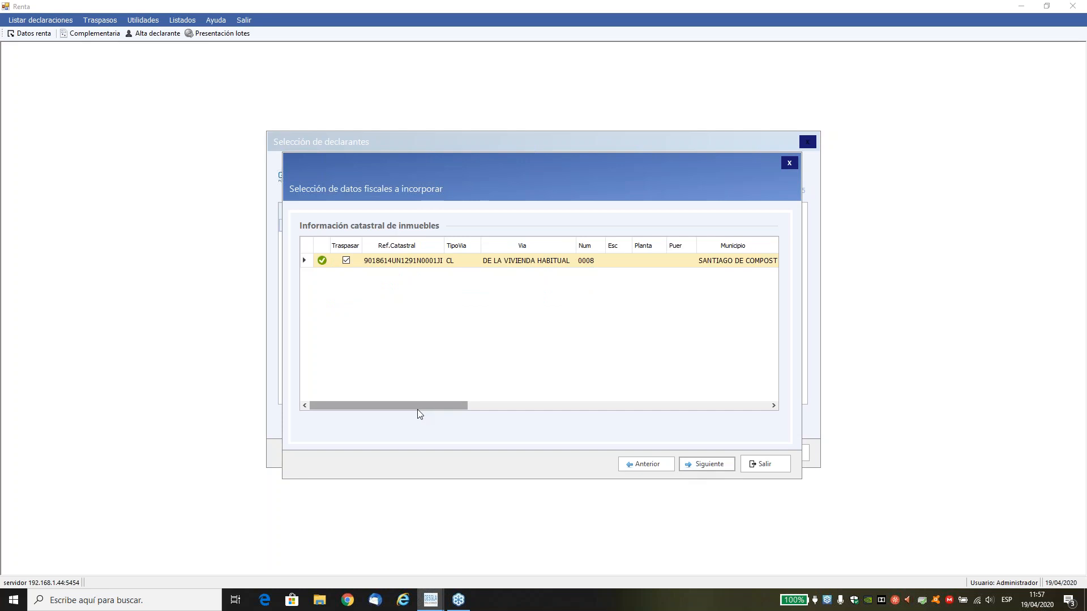
drag(417, 409, 648, 418)
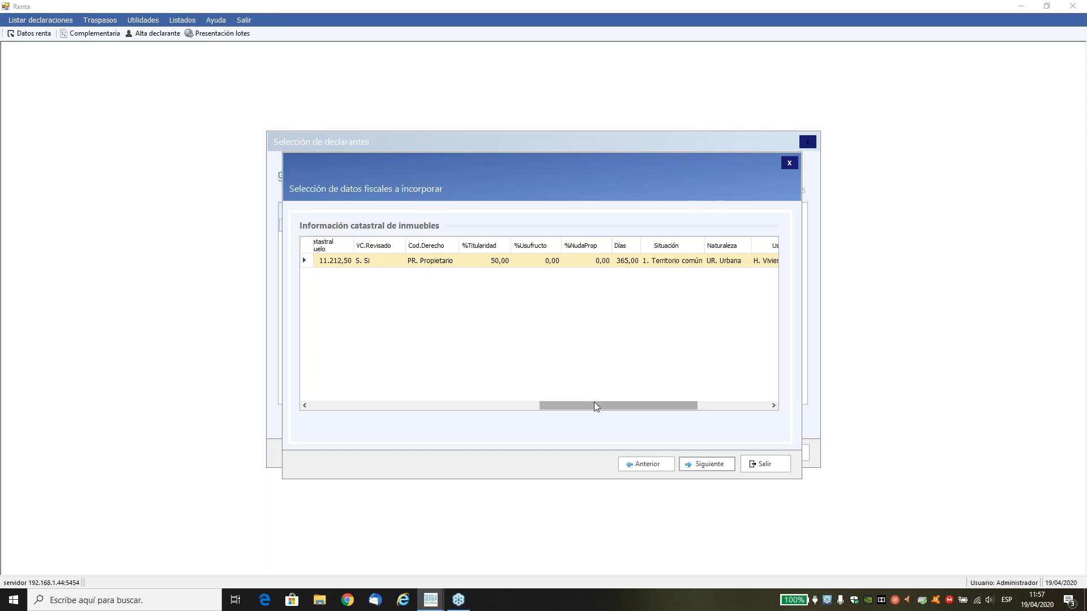
drag(592, 404, 641, 410)
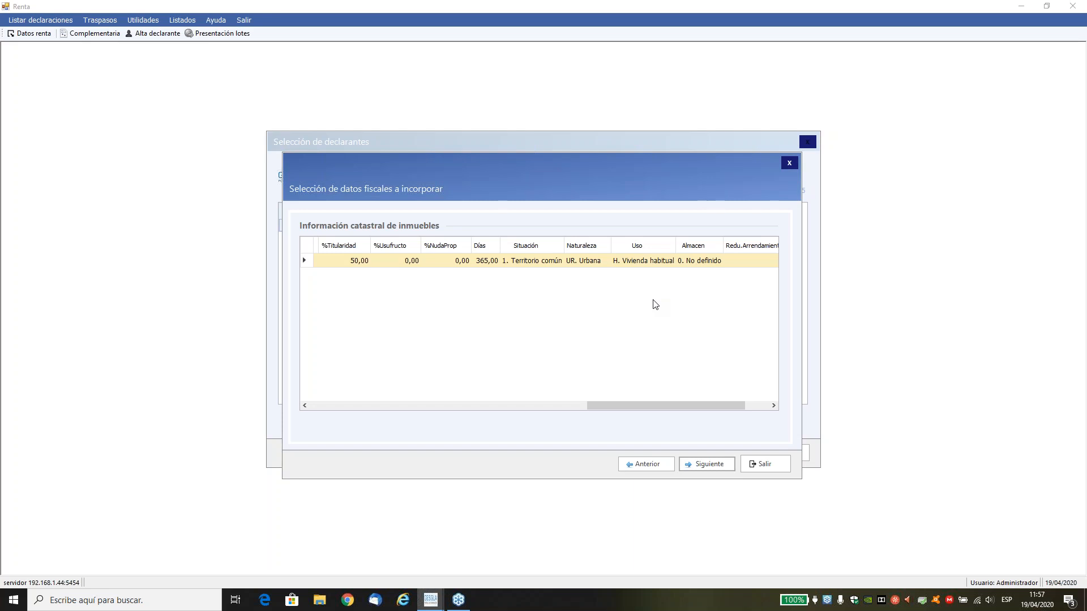
click(695, 464)
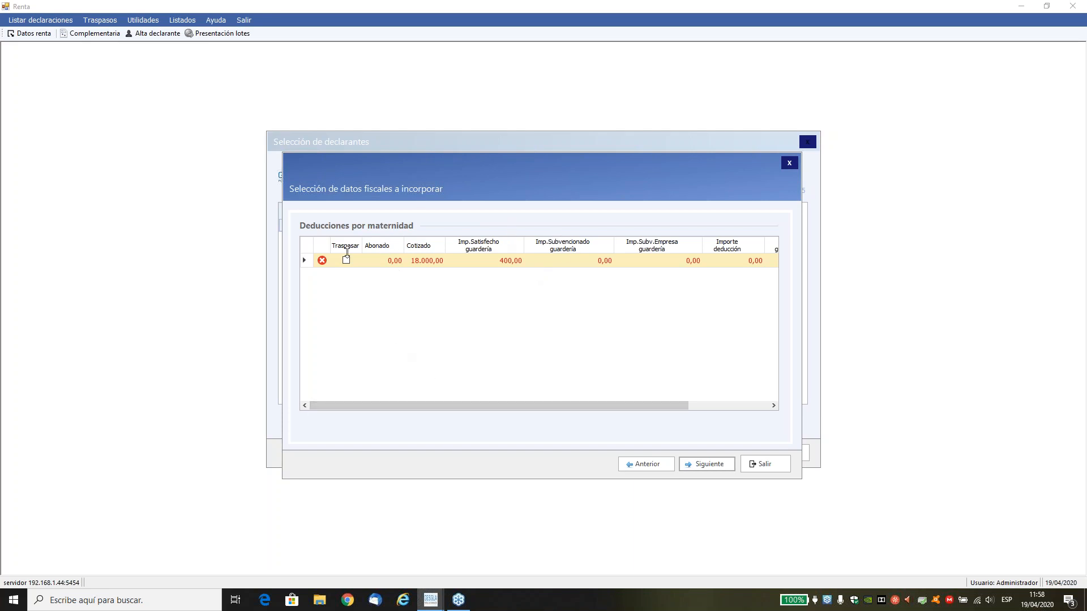
Leave the maternity deduction unmarked, check the Familia numerosa deduction and finish the import without a summary.
click(694, 466)
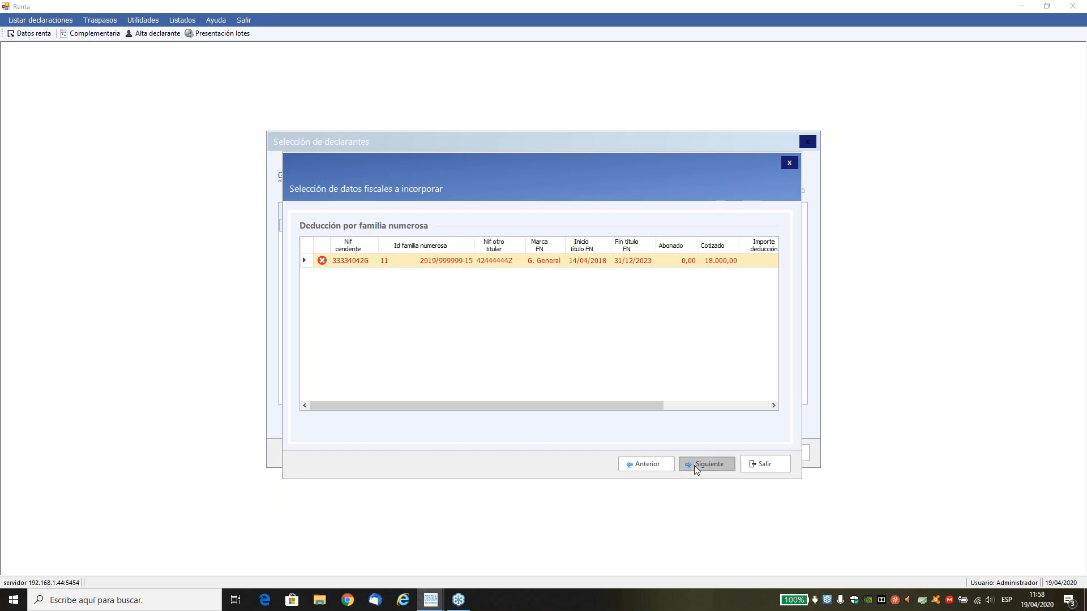
drag(593, 405, 675, 419)
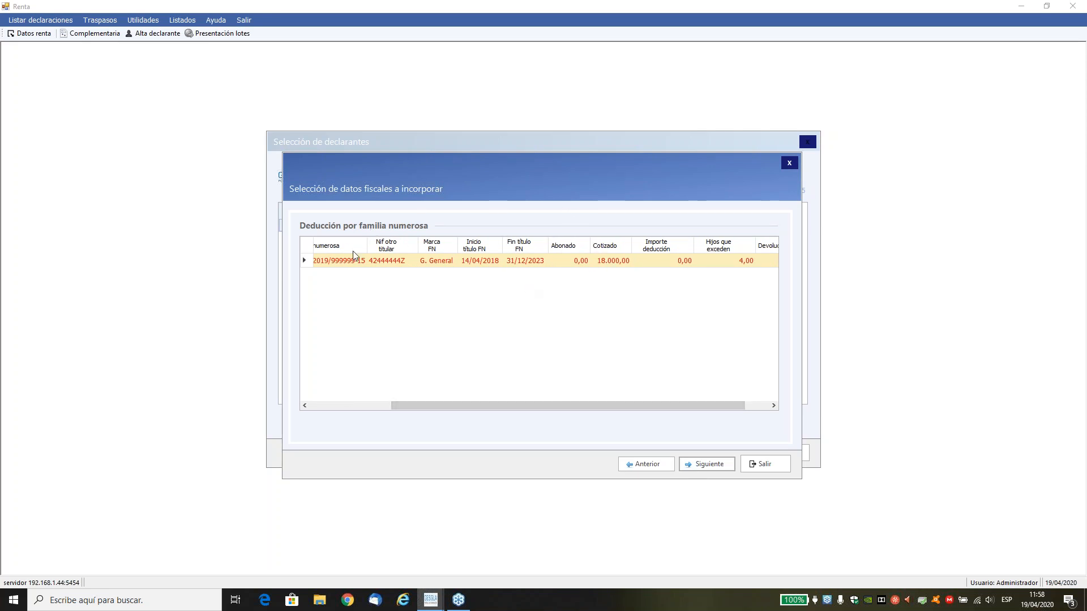
click(701, 466)
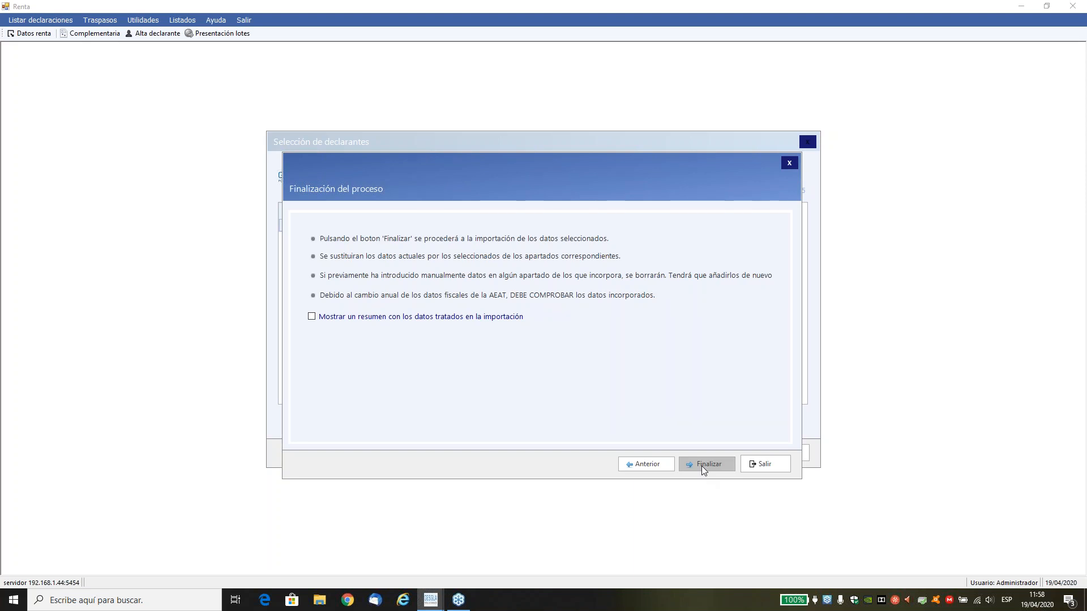
click(701, 467)
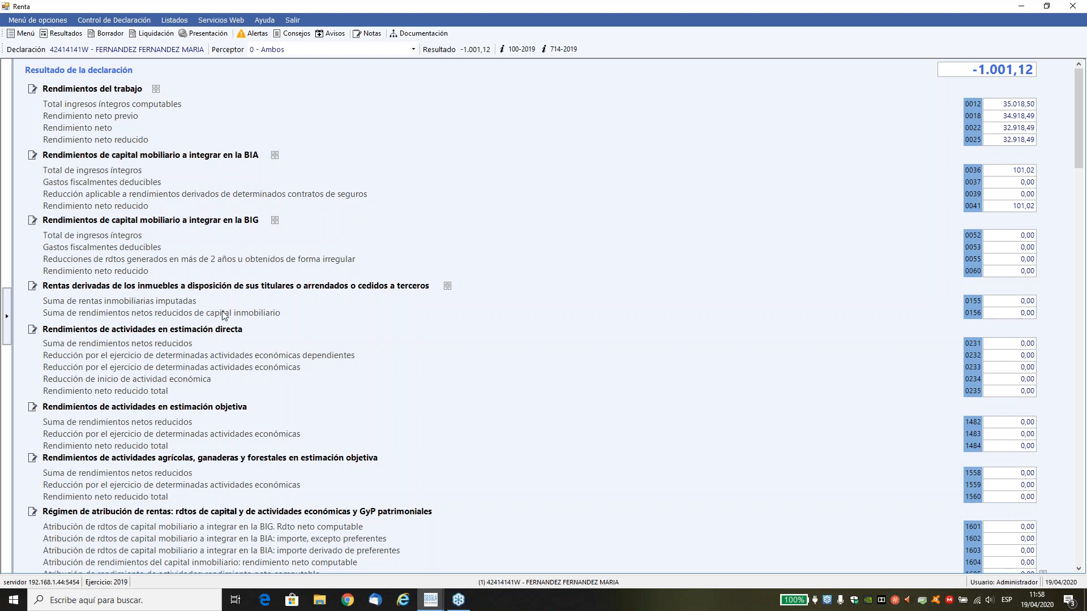
Review the declarant's imported personal data and the Asignación tributaria options, leaving "Otros fines sociales" selected.
click(22, 36)
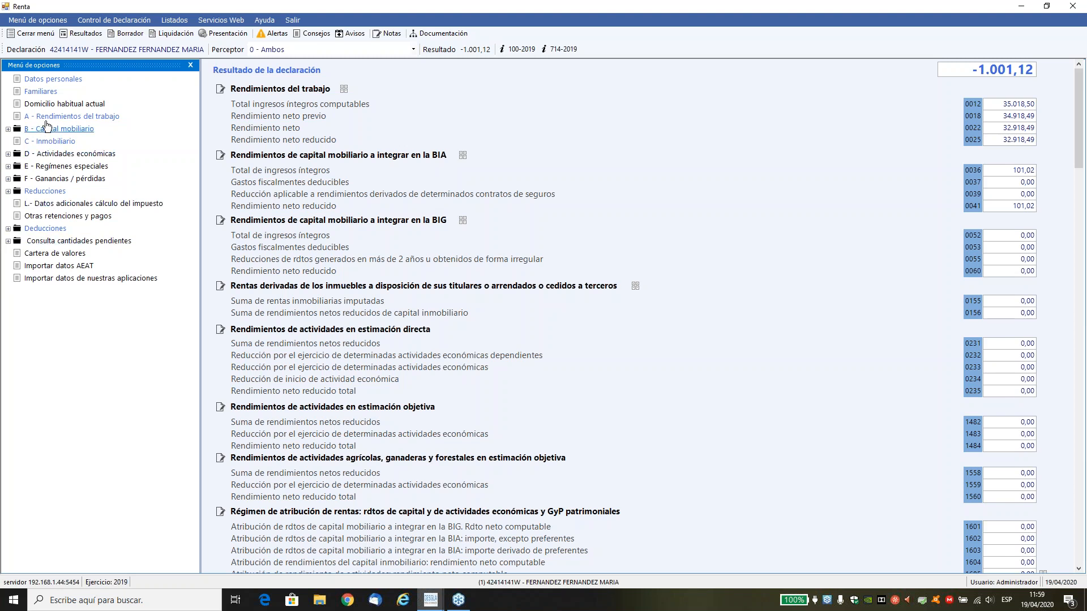
click(47, 81)
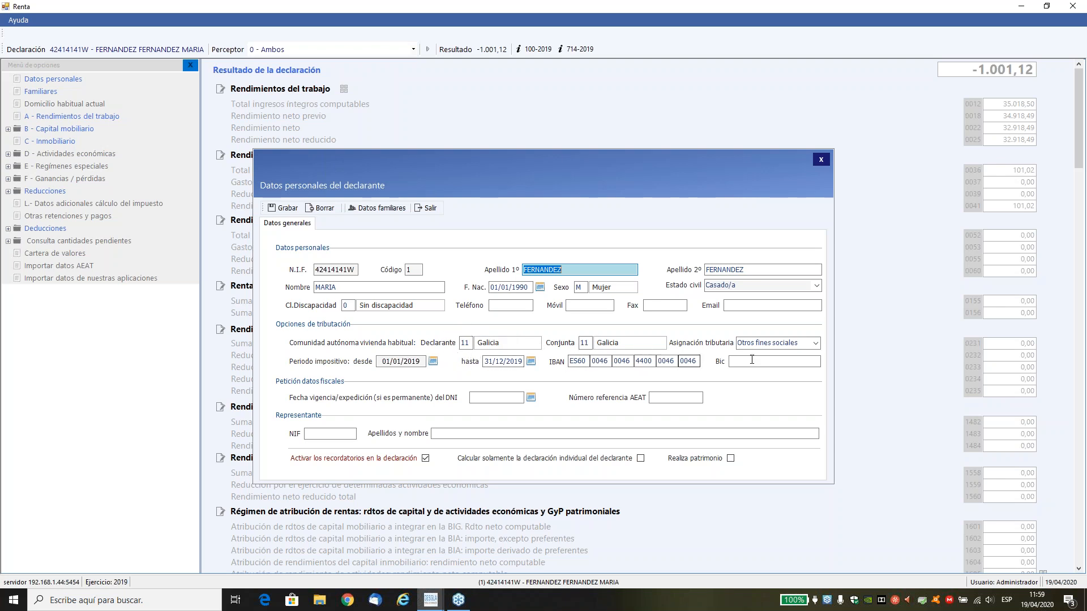
click(814, 343)
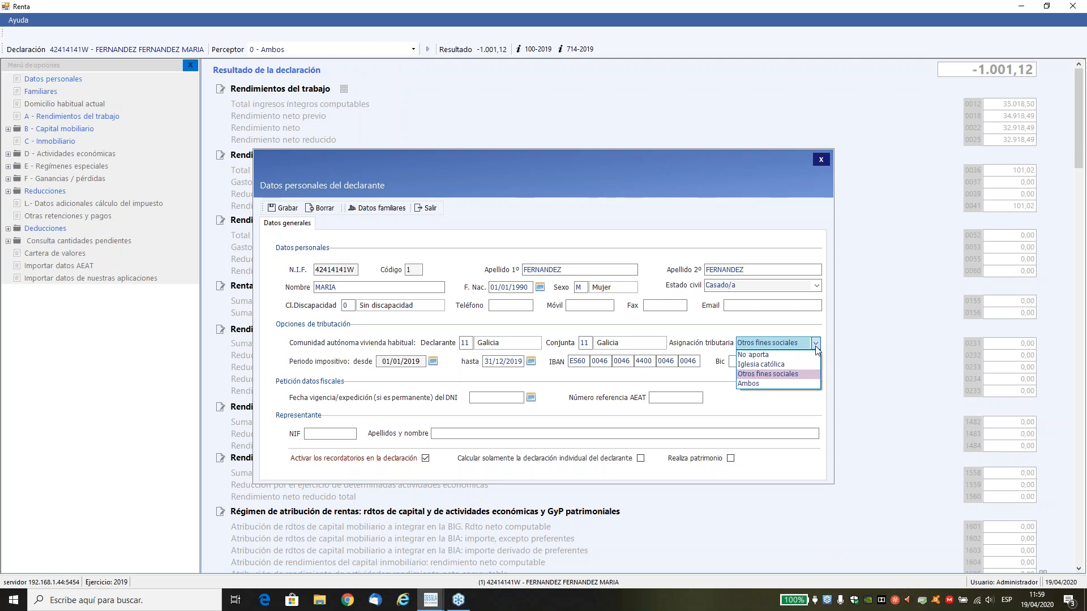
click(792, 375)
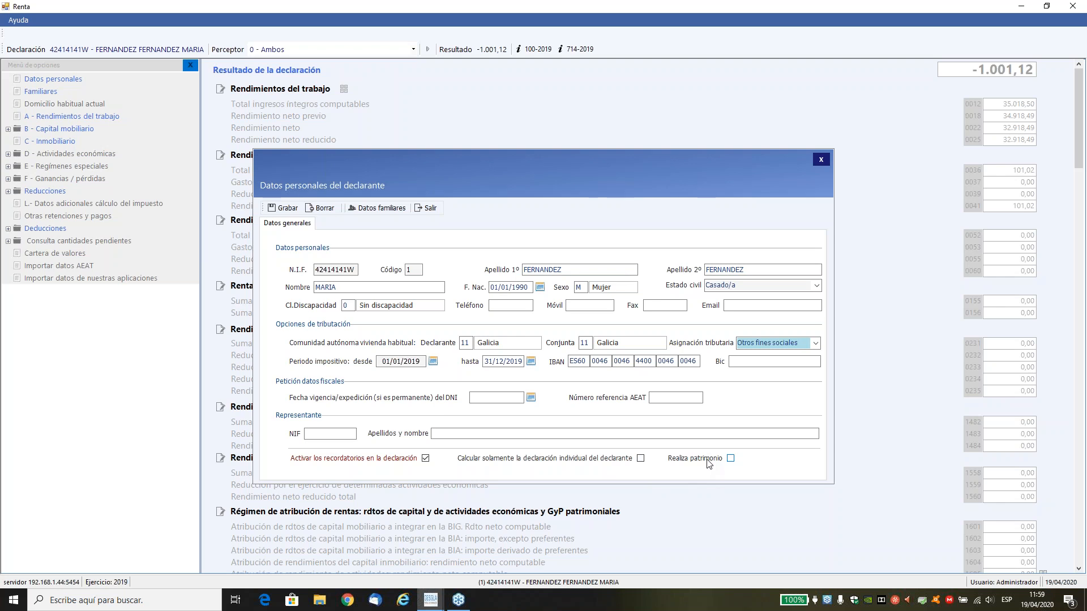
click(432, 209)
Review the imported family data for the spouse, both descendants and the ascendant, including their Código perceptor, and close it.
click(40, 92)
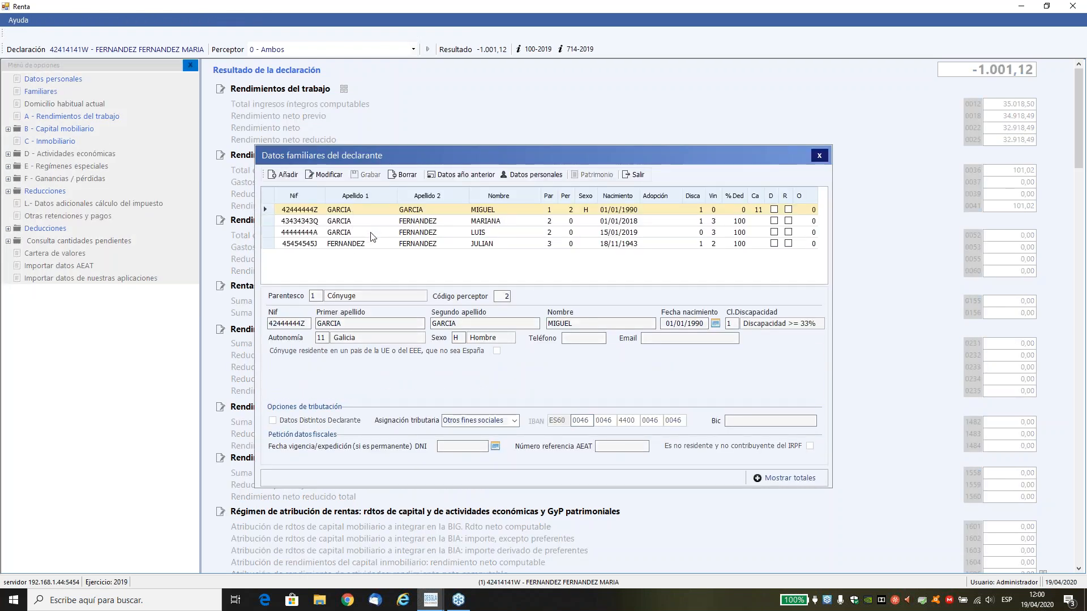
click(362, 222)
click(362, 233)
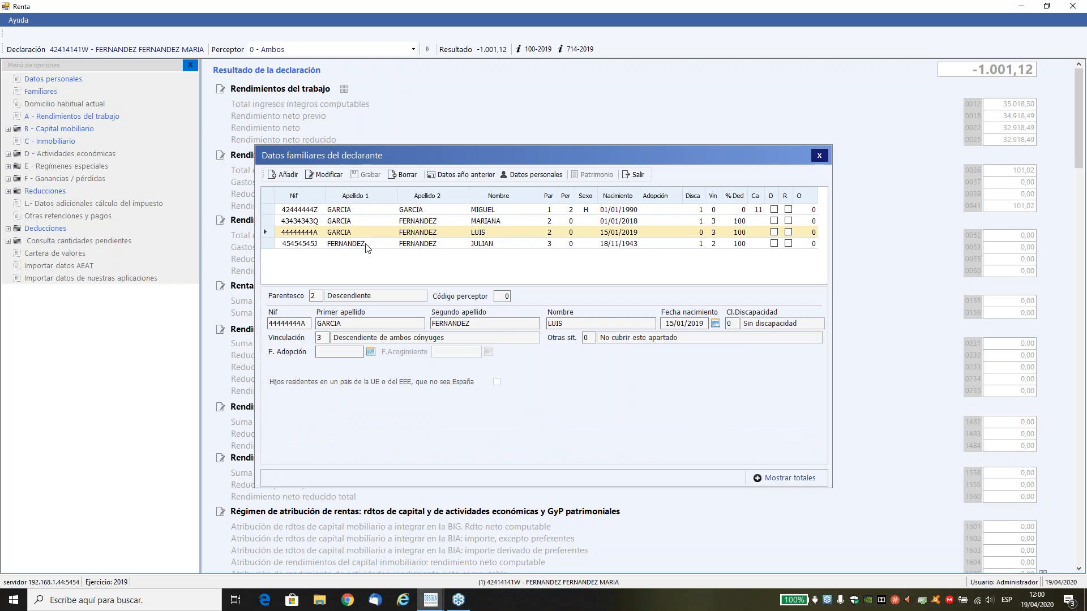
click(366, 244)
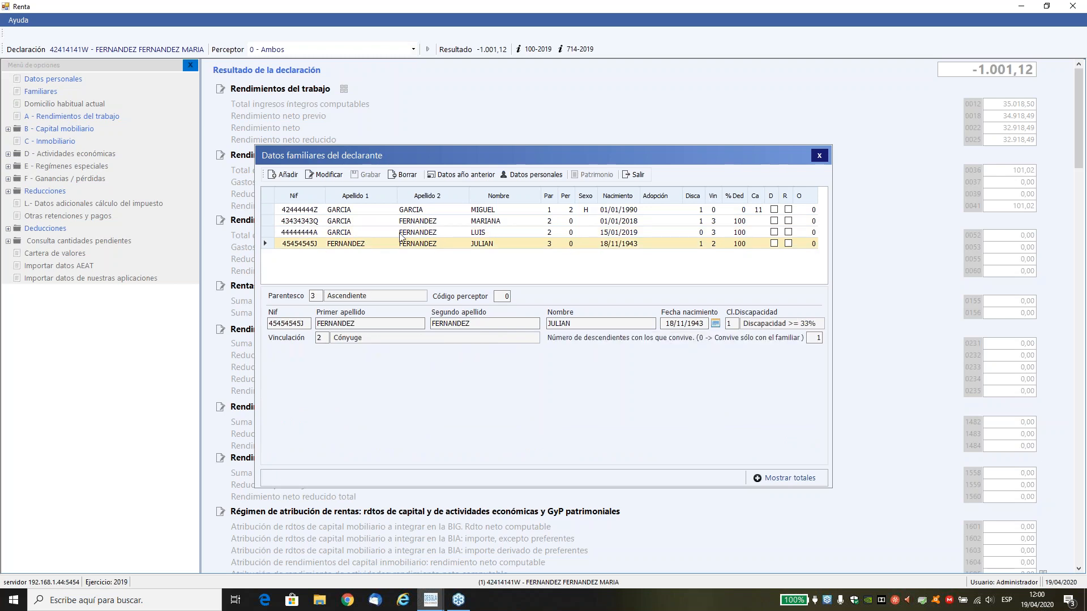
click(426, 211)
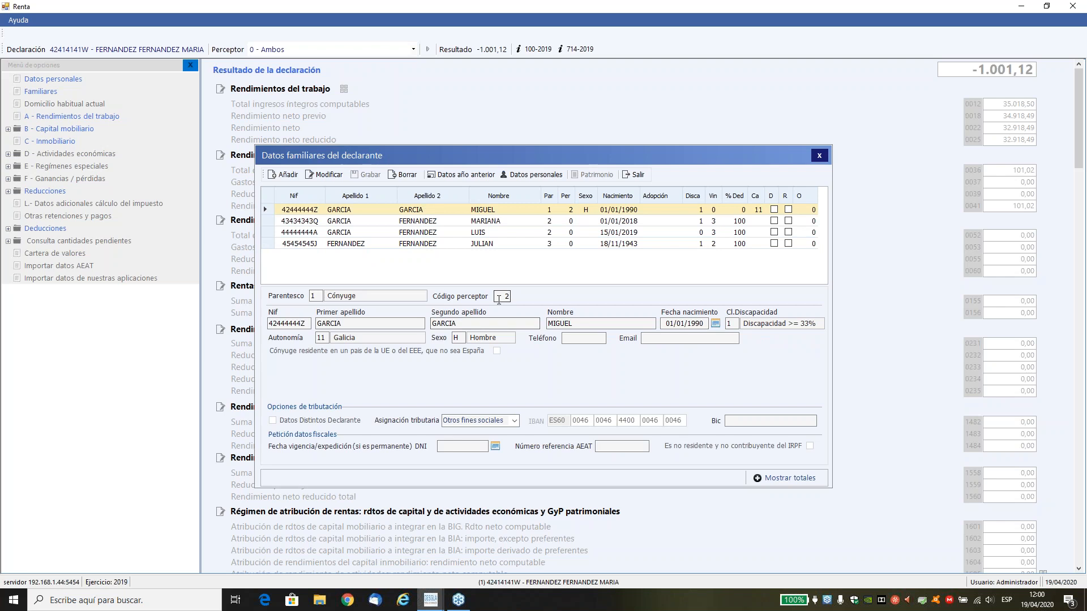
click(478, 222)
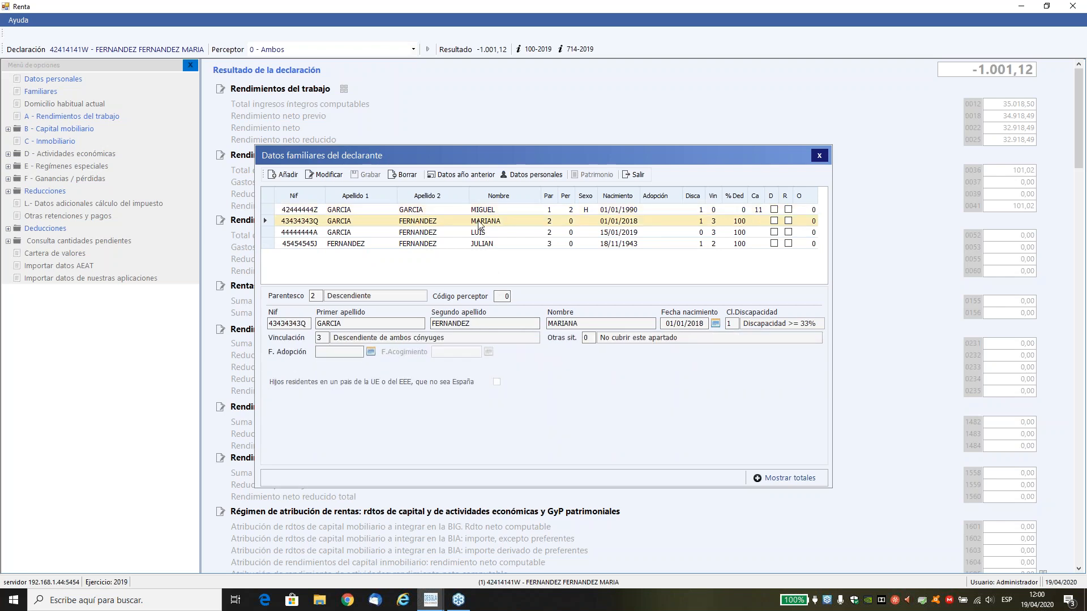
click(509, 297)
click(637, 177)
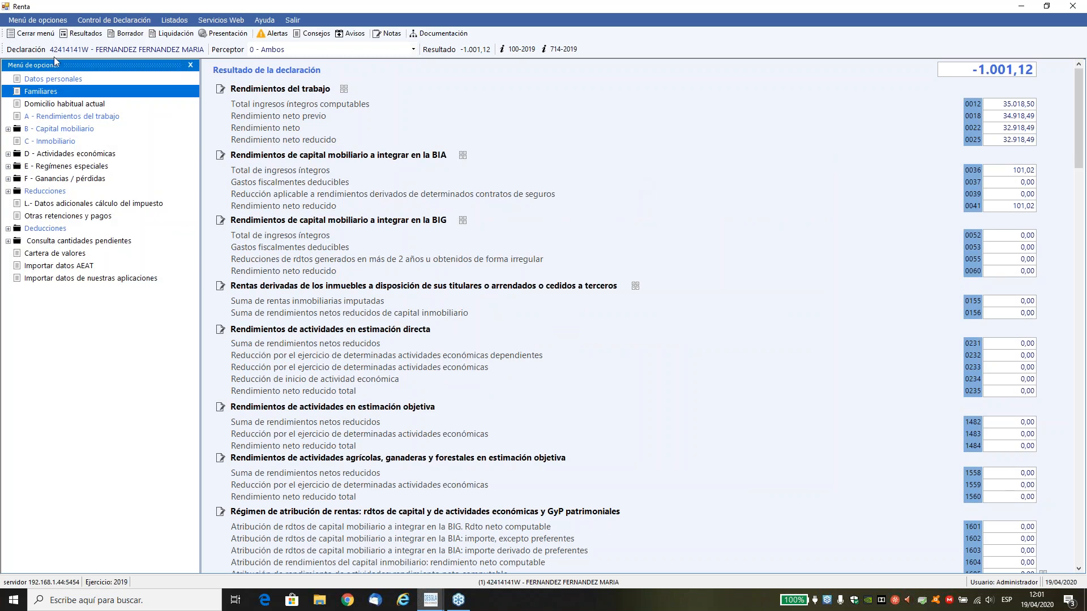
Review the declarant's imported work income, including its withholding and Social Security expense, and close the section.
click(63, 117)
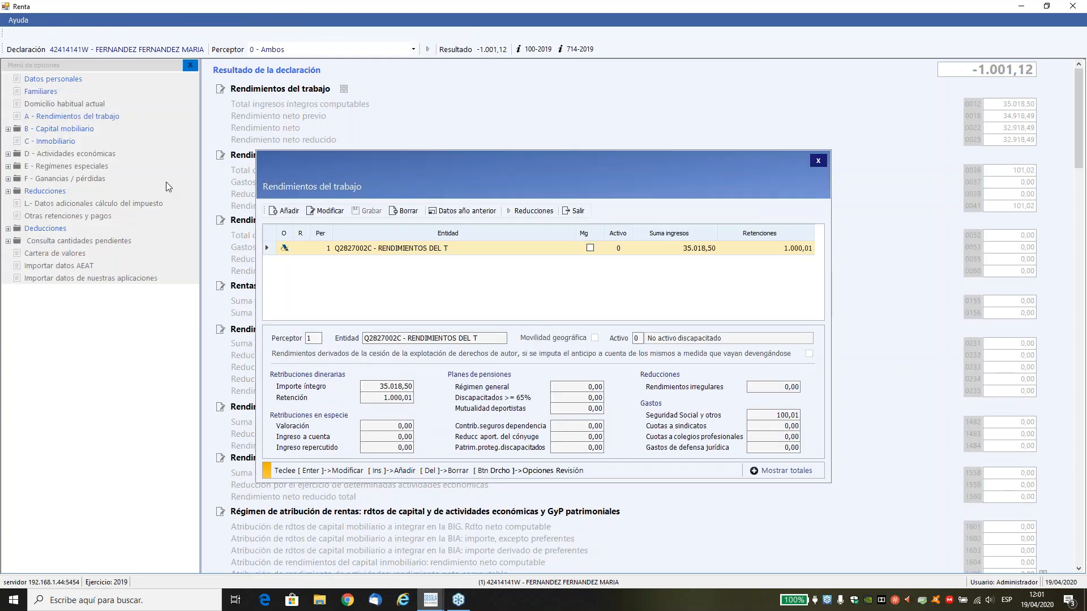
click(573, 212)
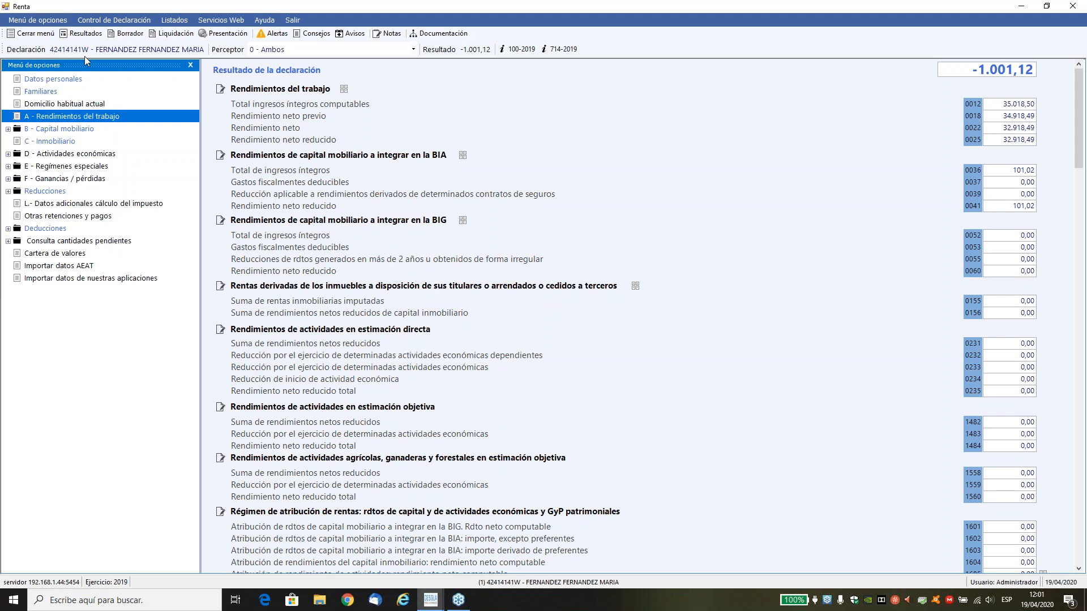
Start an AEAT data import for perceptor 2, the spouse, and select the DEMOCONY .dfp tax data file.
click(86, 266)
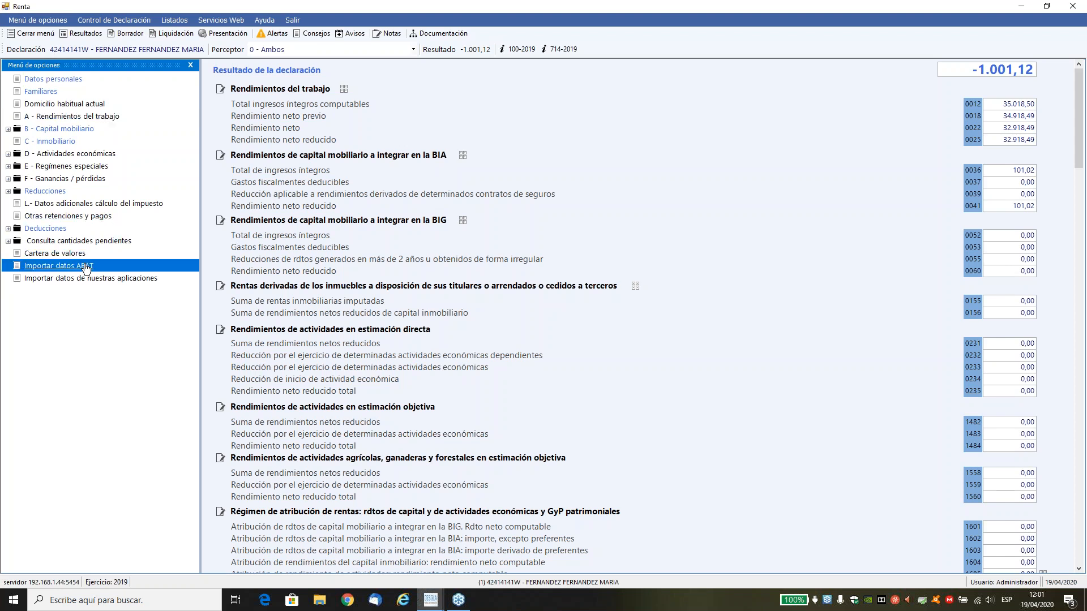
click(708, 252)
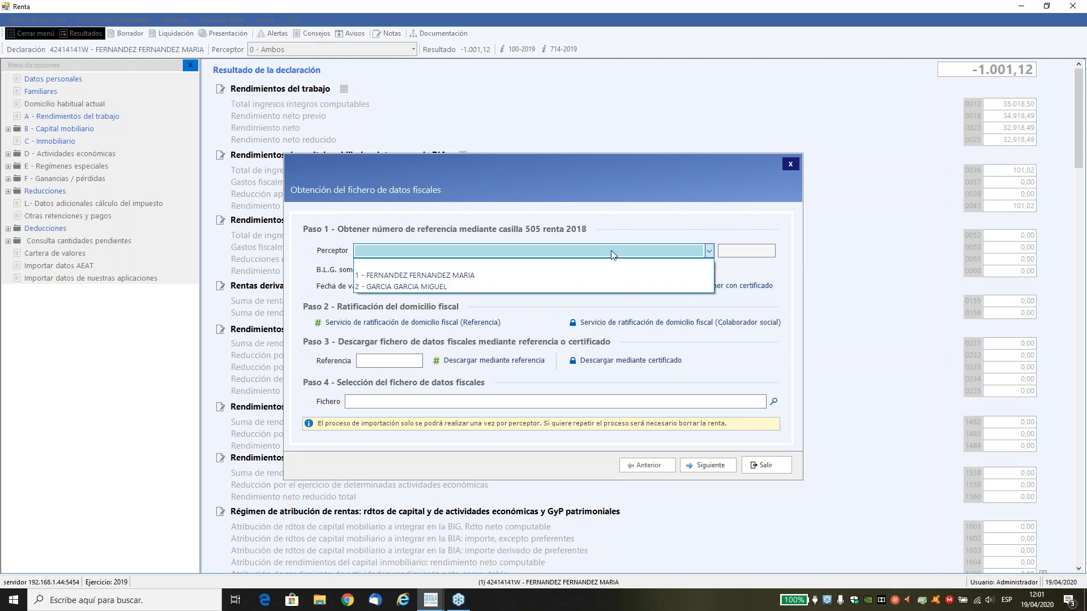
click(542, 283)
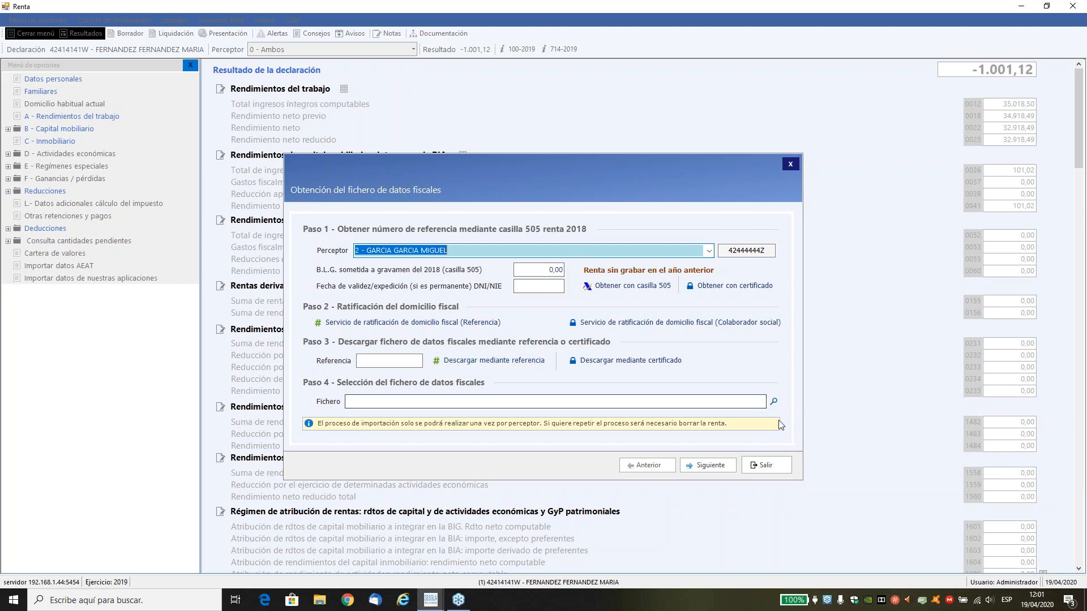
click(773, 401)
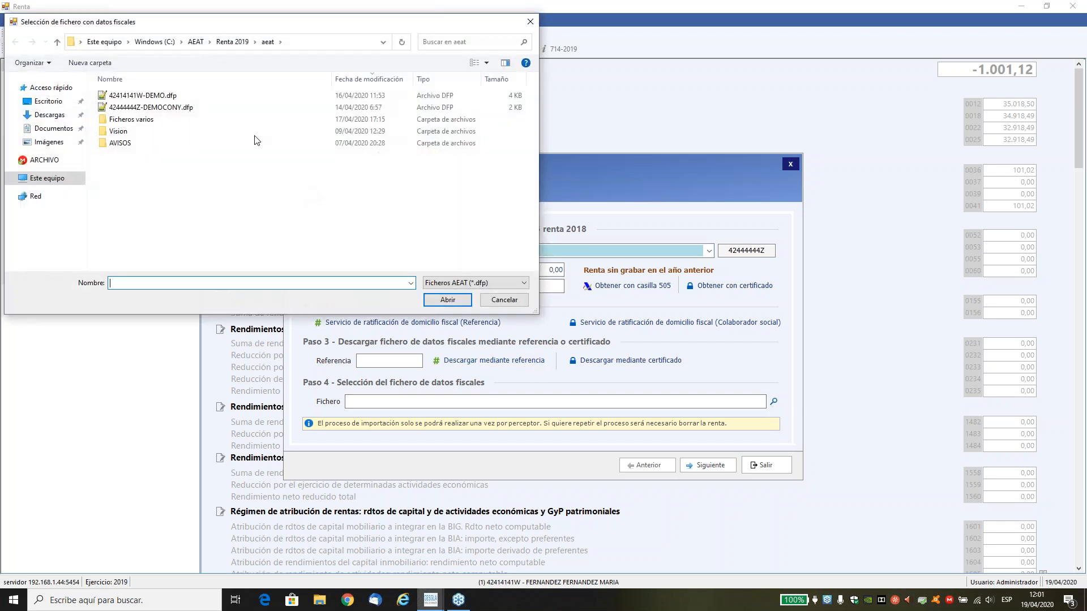
double_click(142, 108)
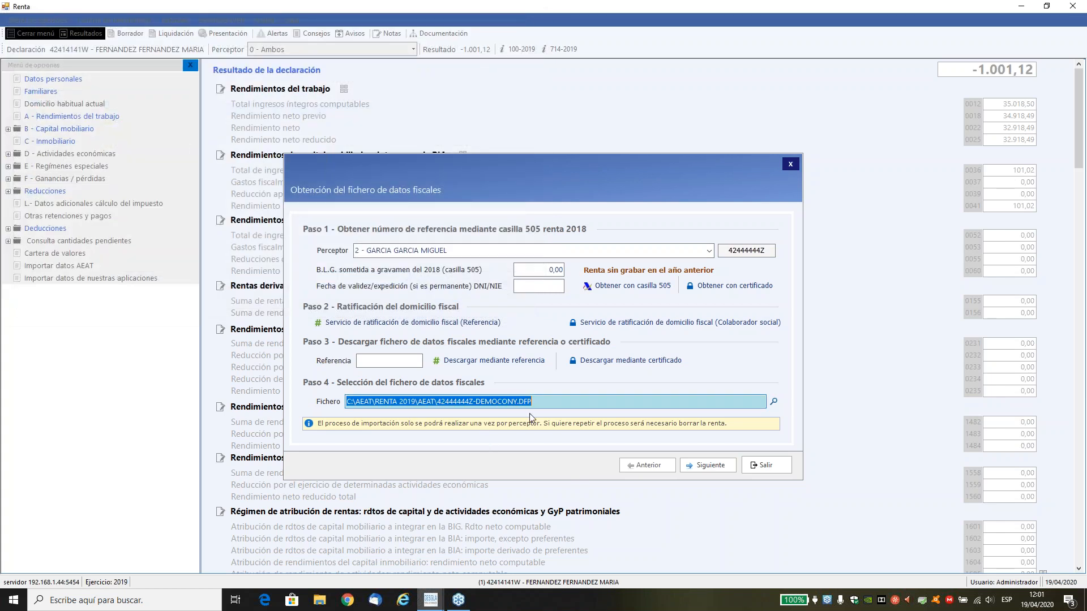
Import the spouse's tax data, keeping the personal data, the work income and both cadastral properties marked for transfer.
click(712, 467)
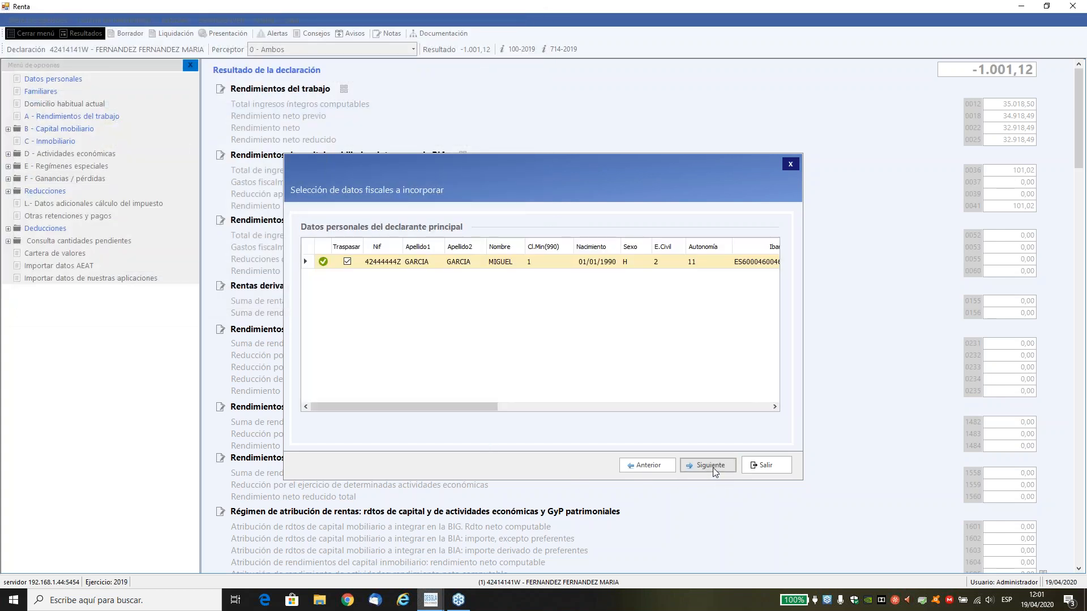
click(712, 466)
click(712, 466)
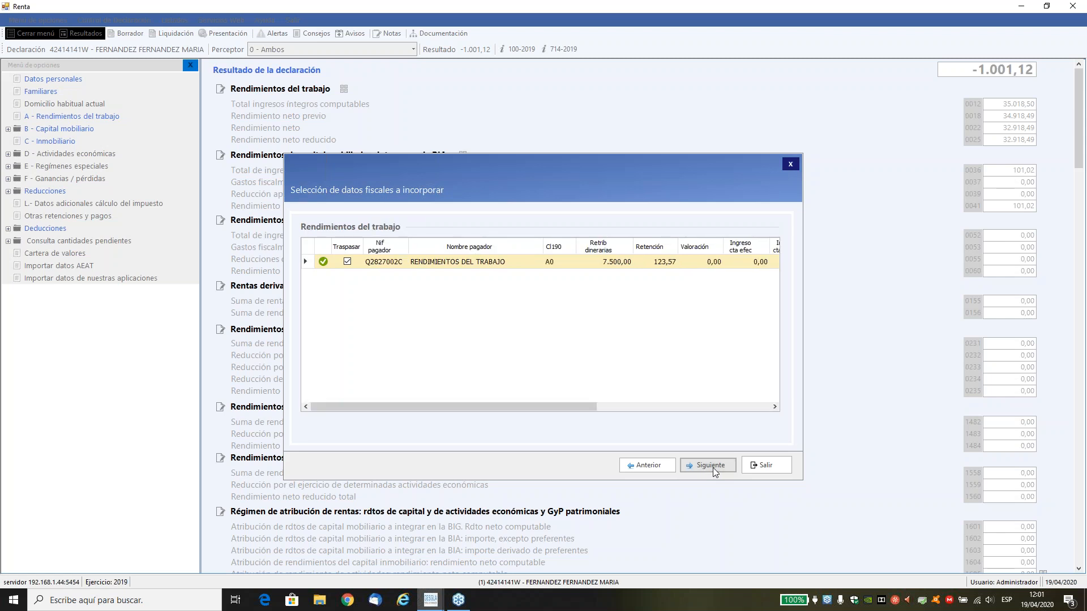
click(712, 466)
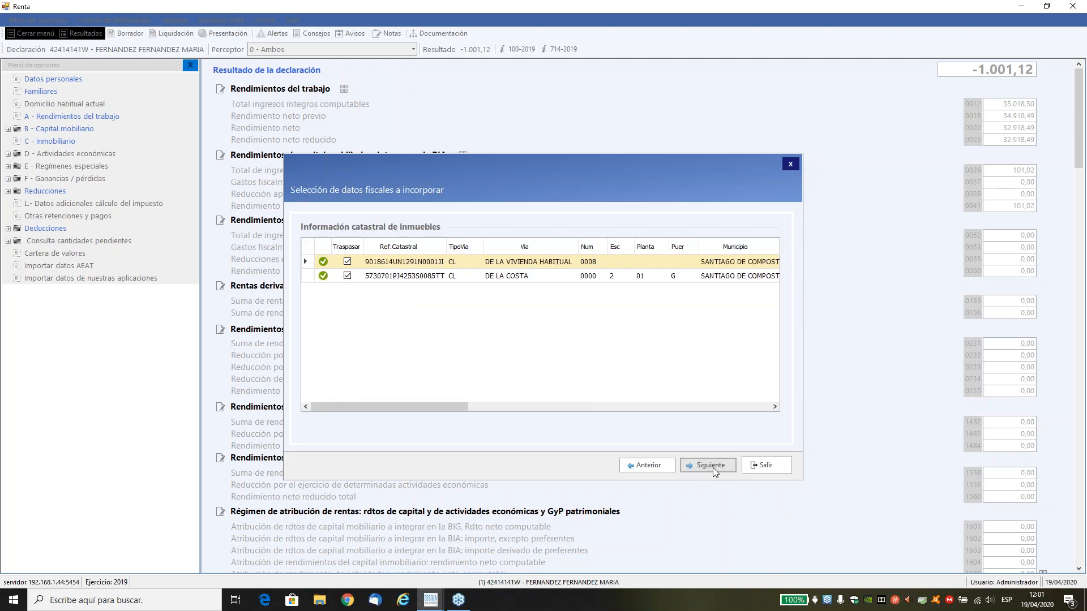
click(712, 467)
click(712, 466)
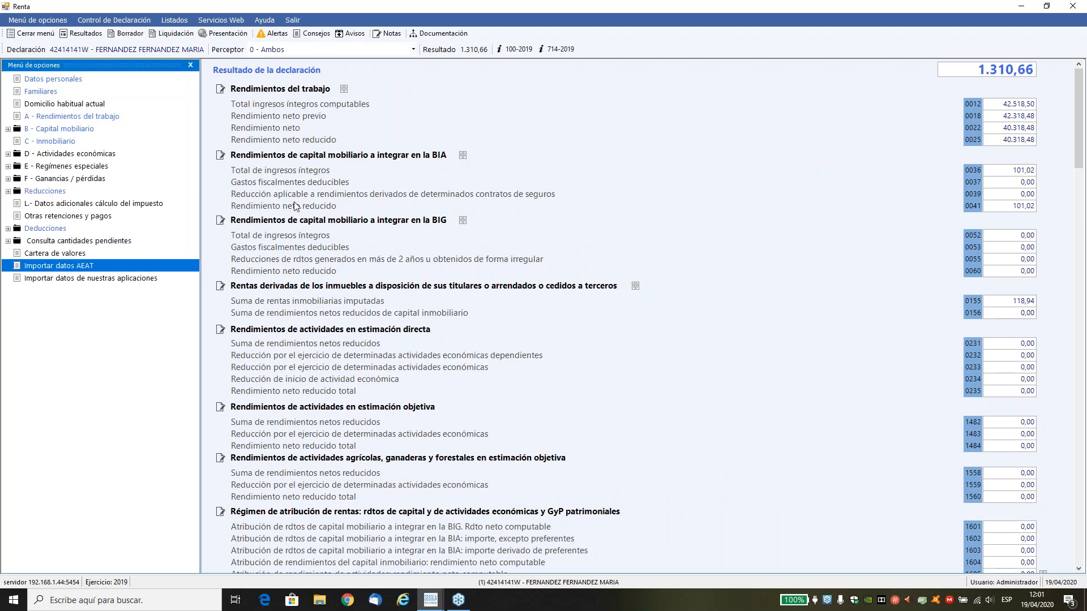
Check that Rendimientos del trabajo lists an imported work income record for each spouse, and close it.
click(89, 117)
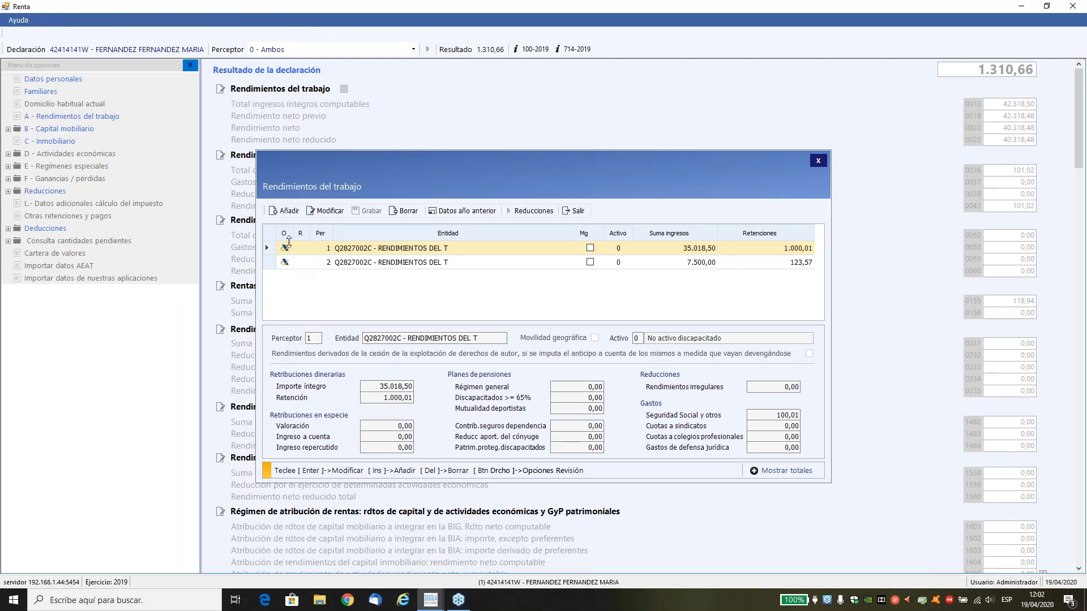
click(571, 214)
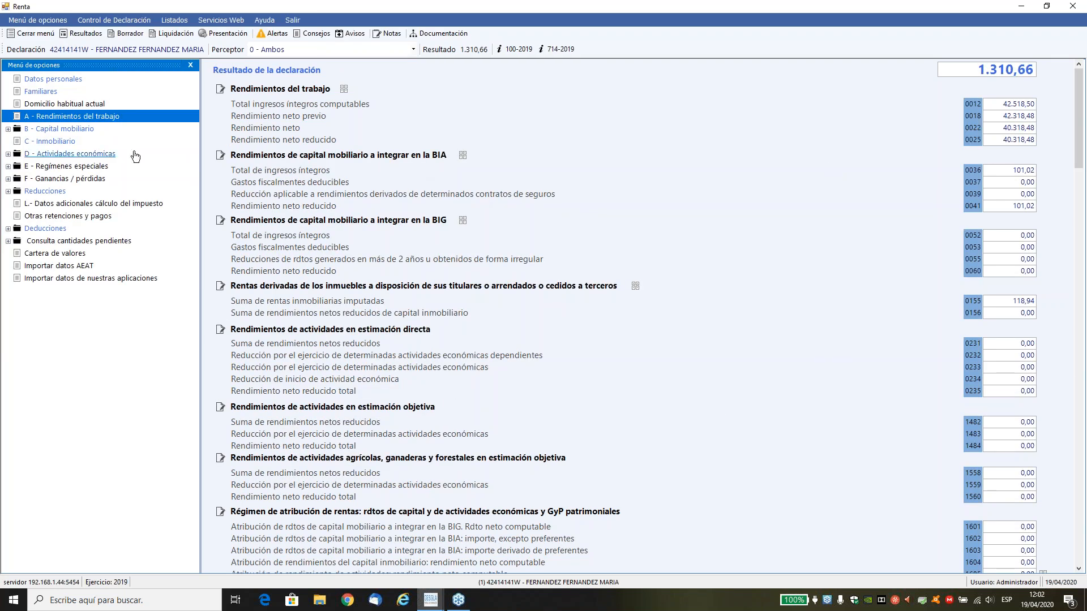
Review both spouses' imported properties, the spouse's habitual residence use and the Novedad Renta 2019 notice, and close the section.
click(73, 144)
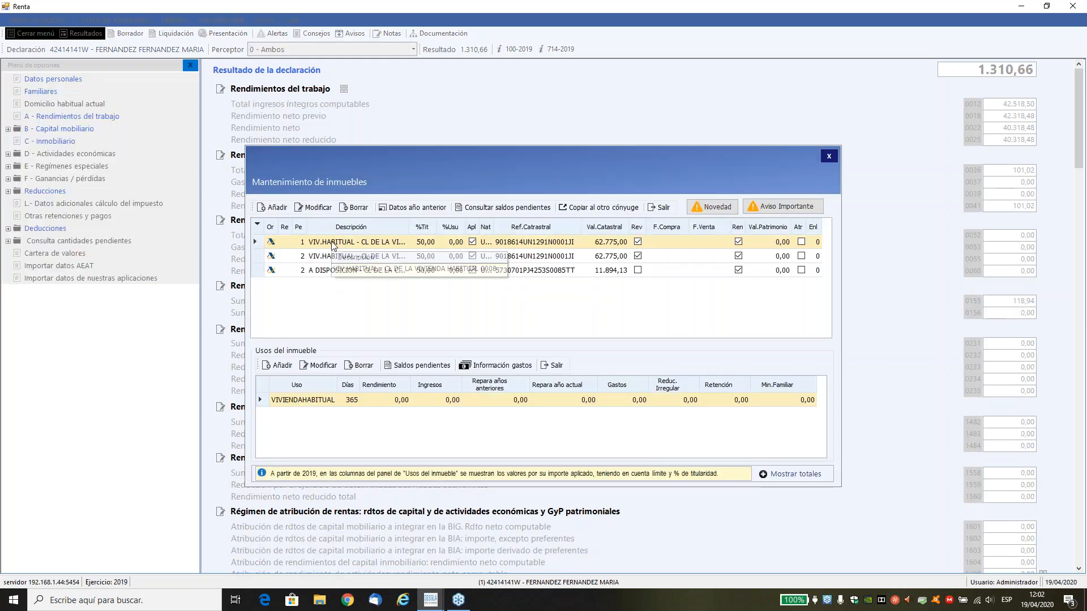
click(333, 259)
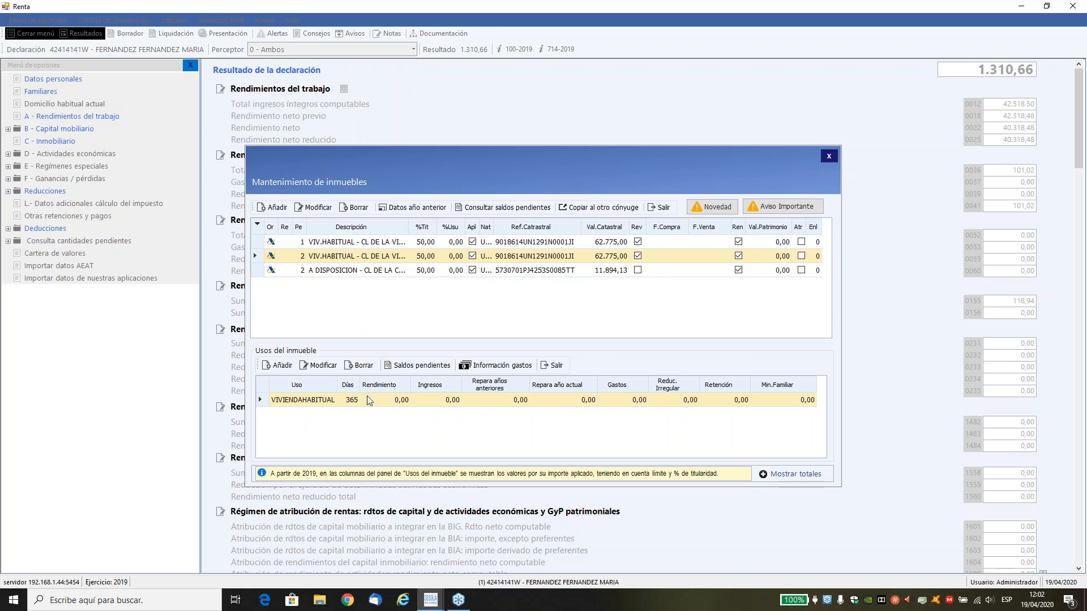
click(315, 366)
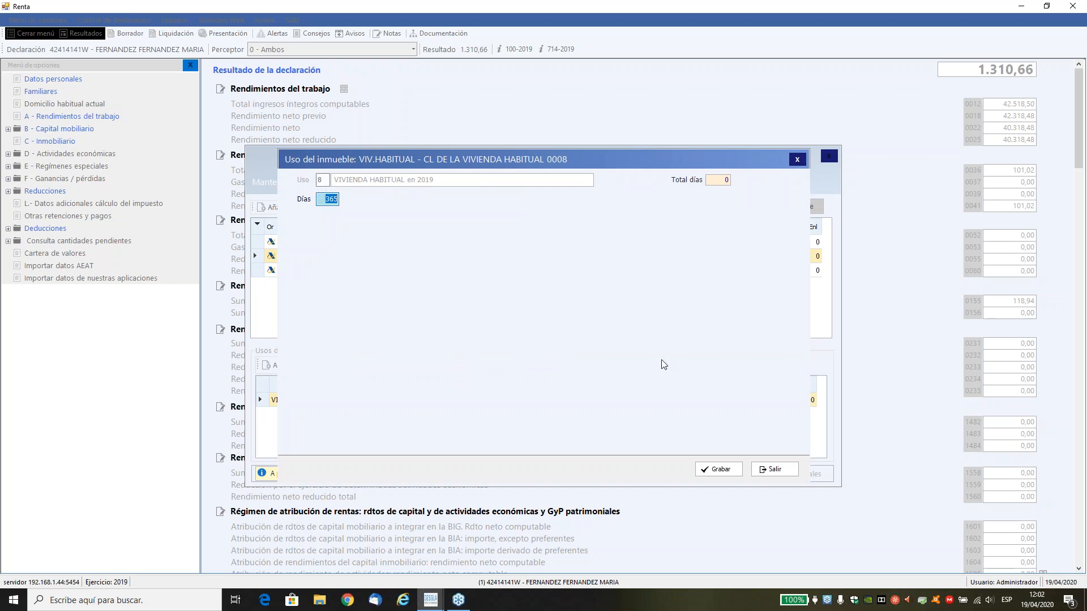
click(777, 465)
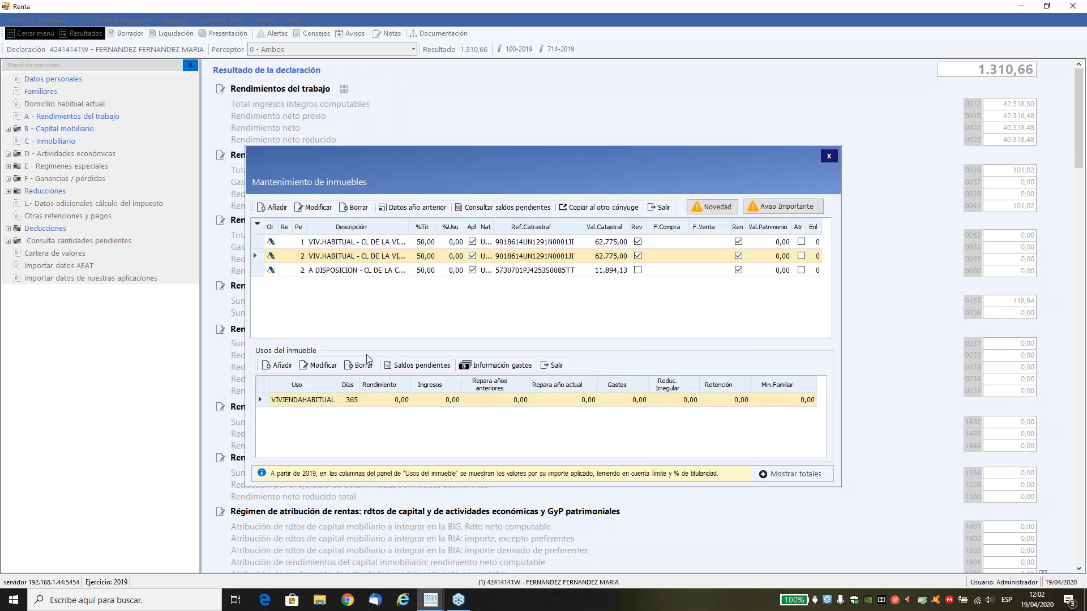
click(715, 209)
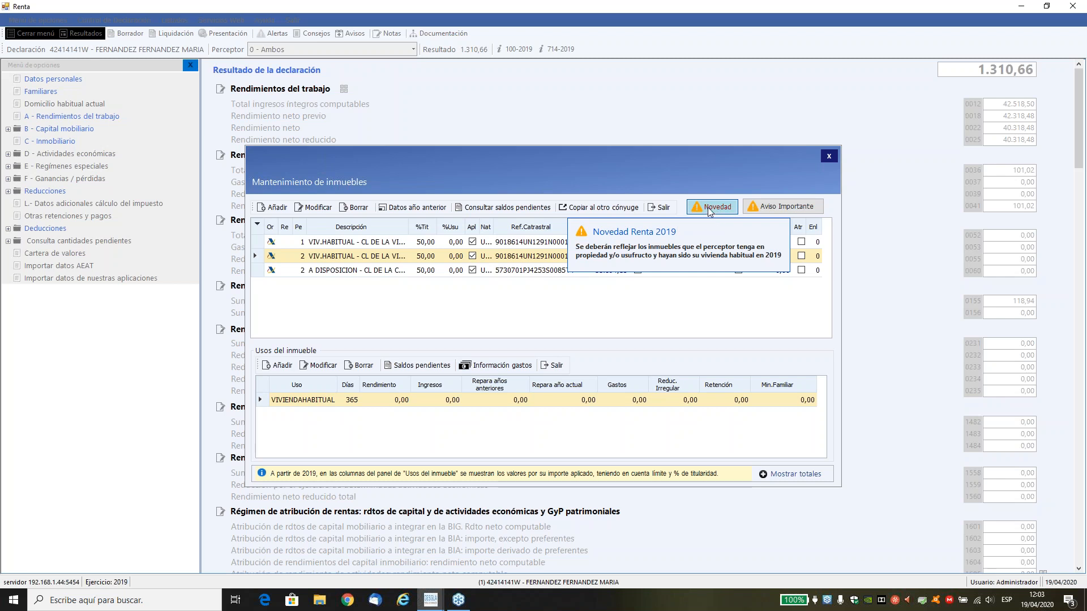
click(663, 208)
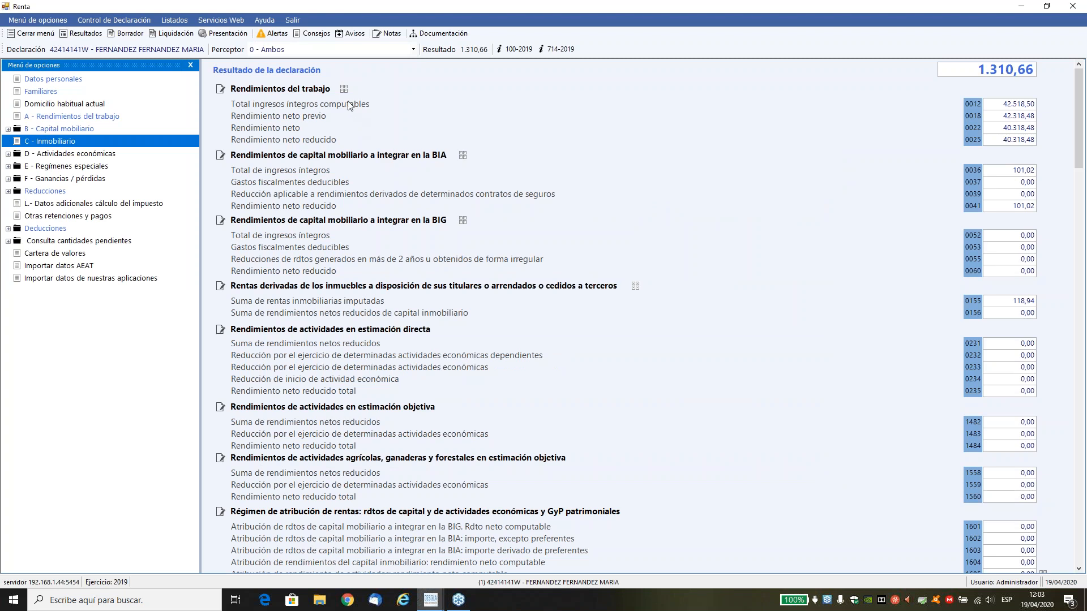
Open the Consejos tip on union and professional association dues and check the Cuotas a sindicatos in the previous year's work income.
click(311, 34)
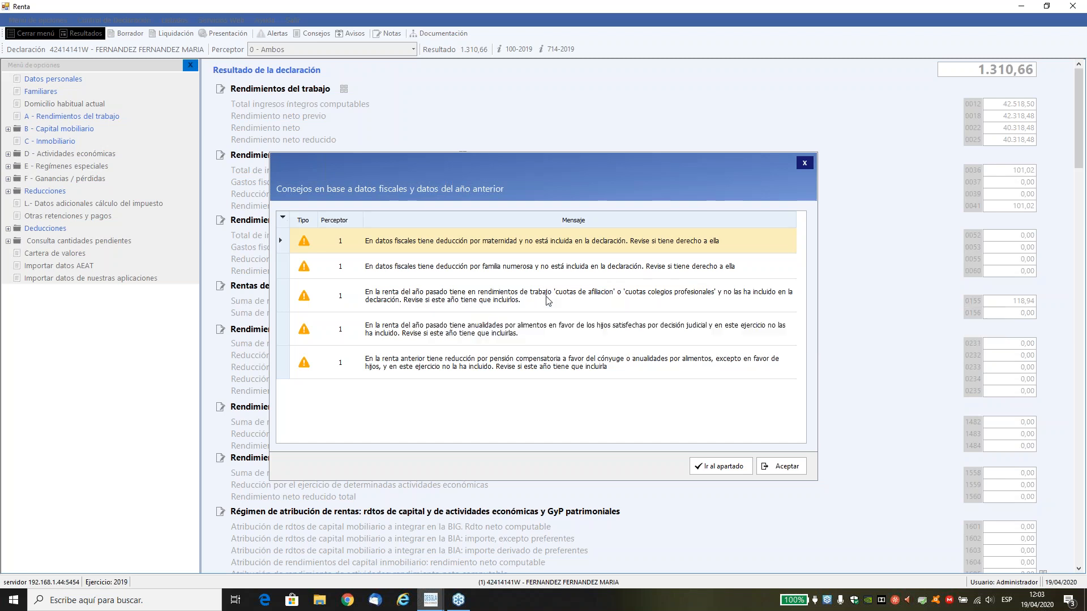
click(432, 295)
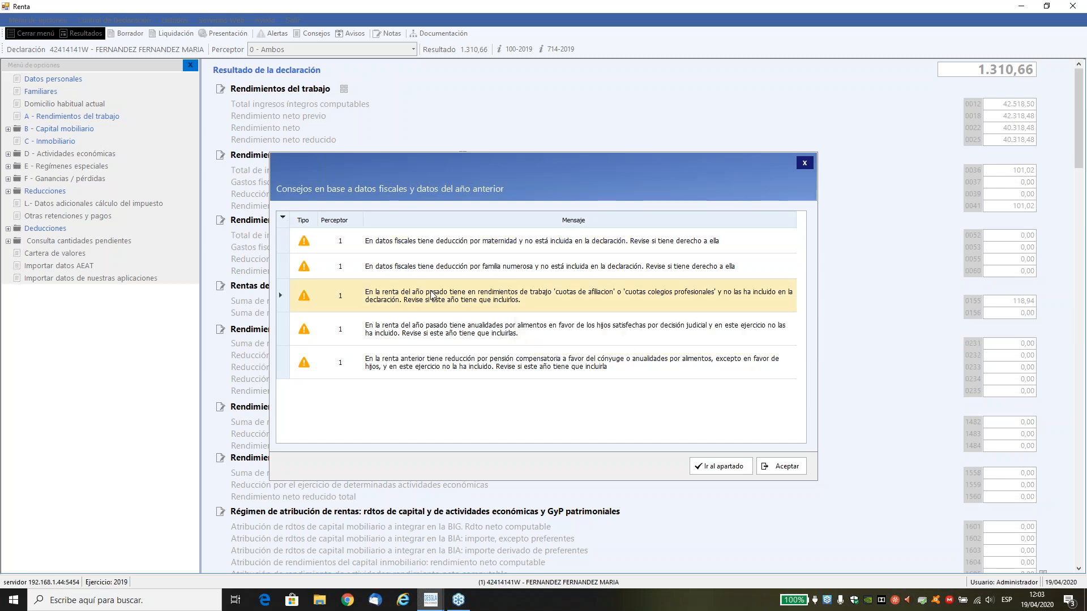
double_click(432, 294)
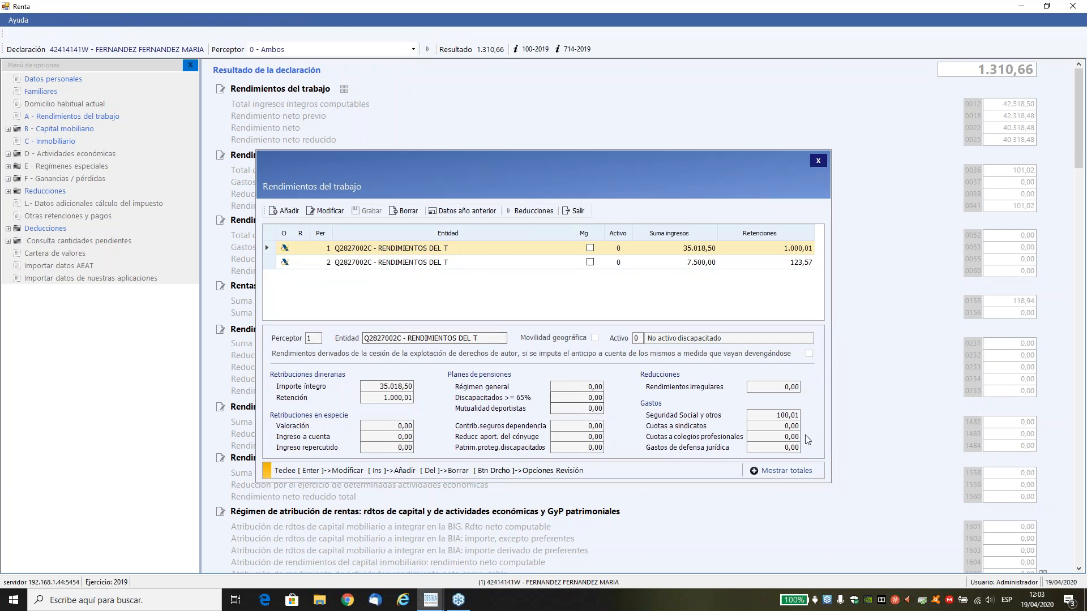
click(784, 436)
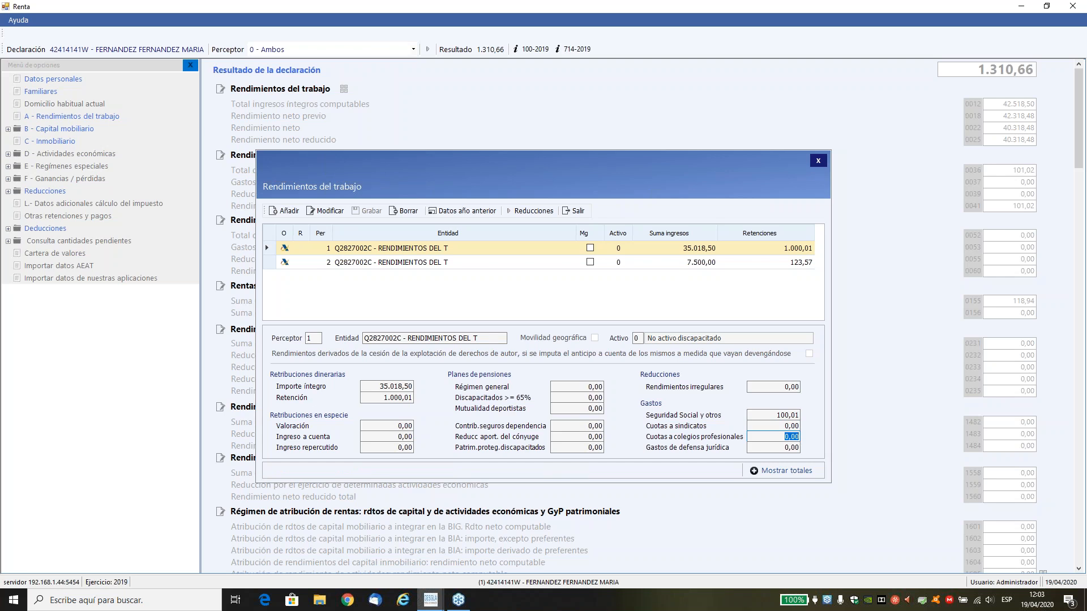
click(481, 211)
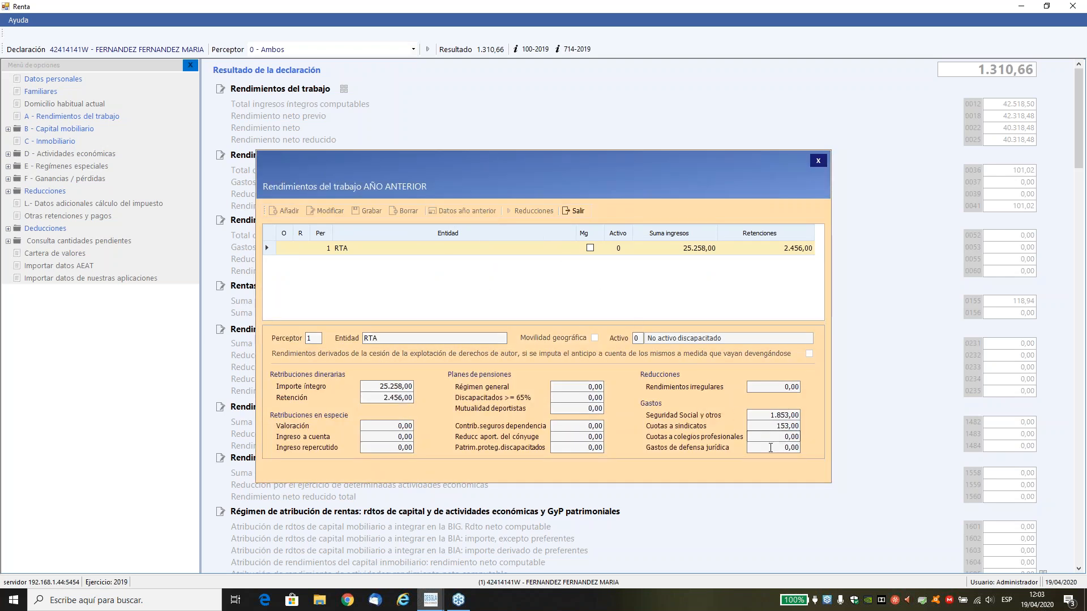
click(772, 428)
click(574, 211)
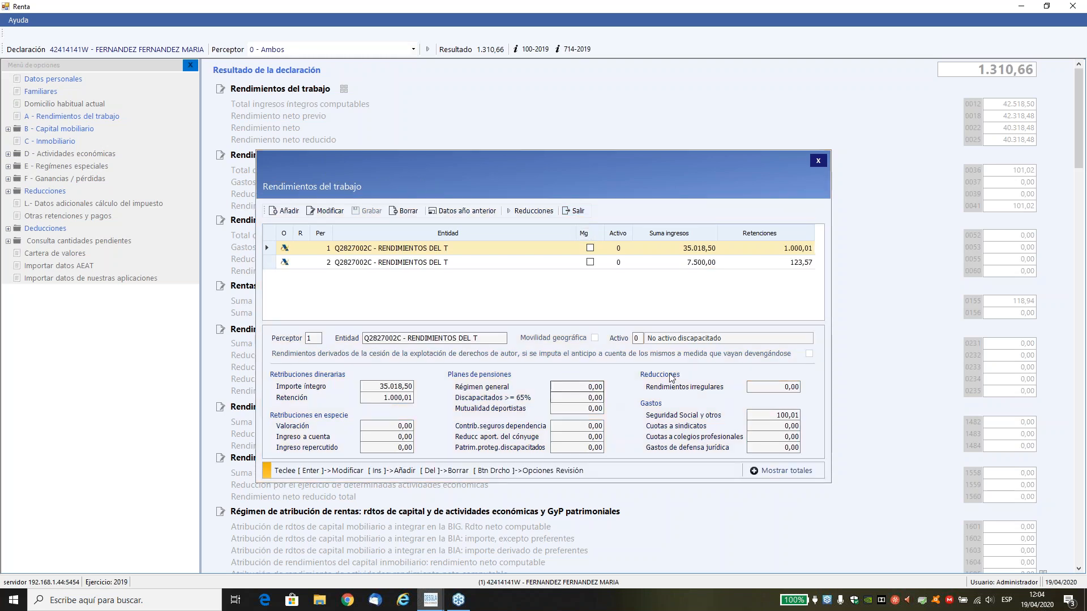
Set Cuotas a sindicatos to 153 in perceptor 1's work income, save the record and return to the tips.
click(331, 211)
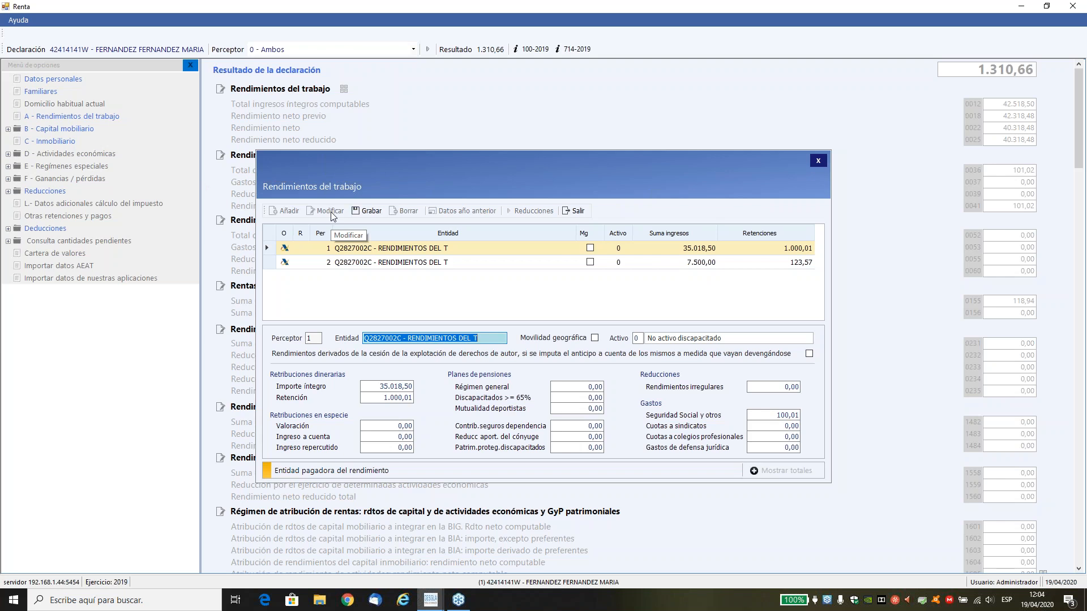
key(Tab)
key(Tab)
key(Tab)
key(Tab)
key(Tab)
key(Tab)
key(Tab)
key(Tab)
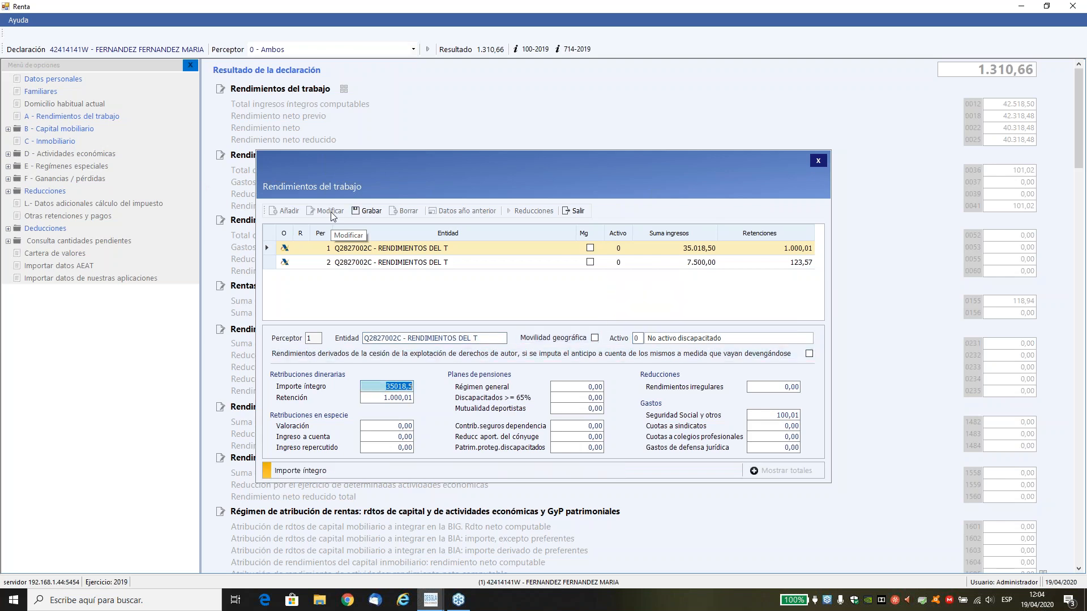
key(Tab)
key(Tab)
key(Tab)
key(Tab)
key(Tab)
key(Tab)
key(Tab)
key(Tab)
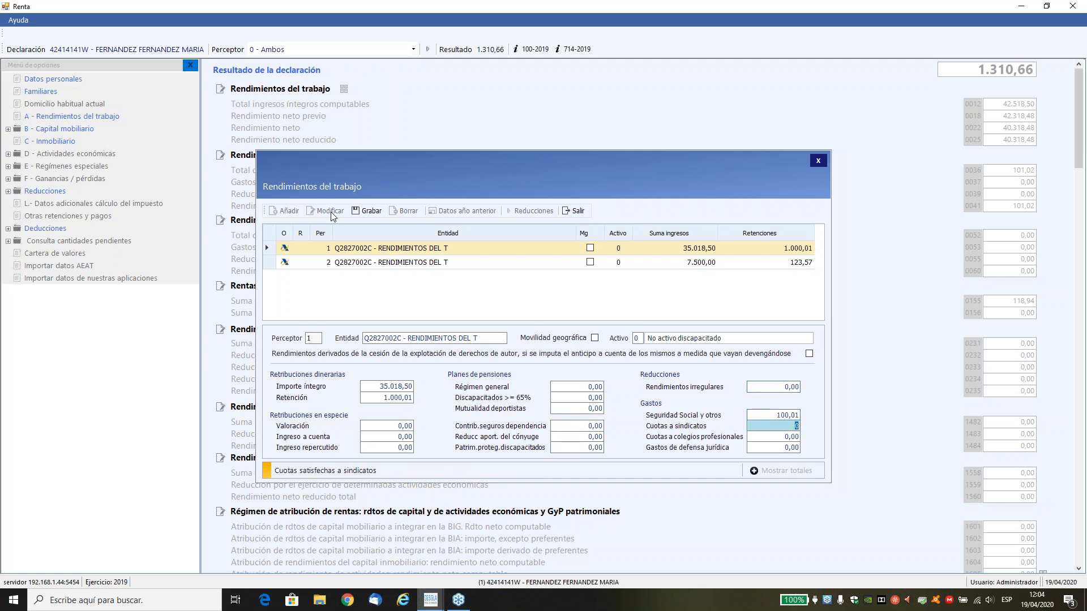
text(153)
key(Return)
key(Return)
key(Return)
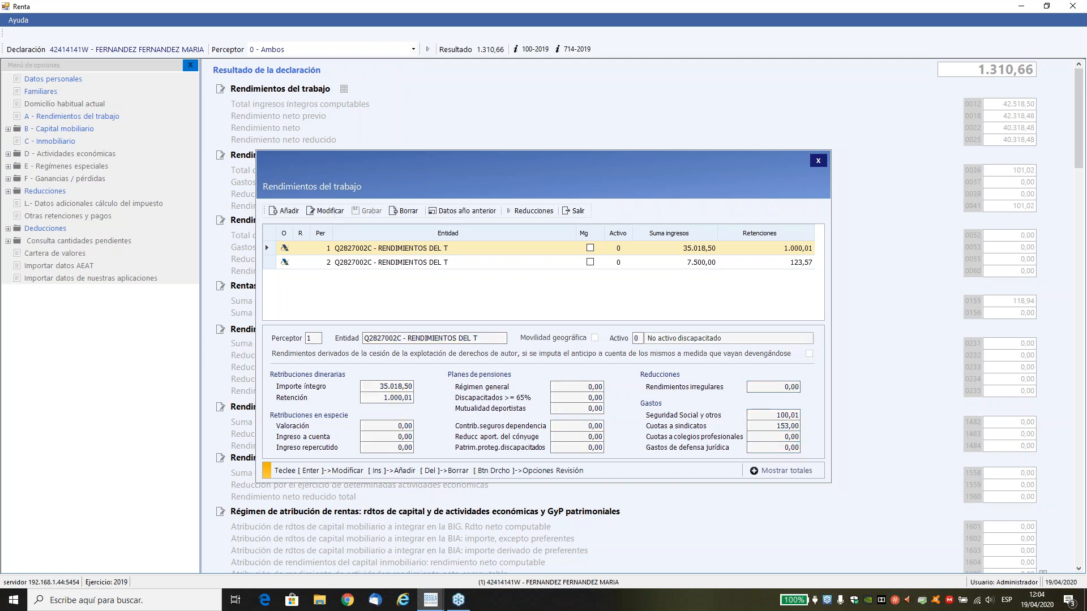
key(Escape)
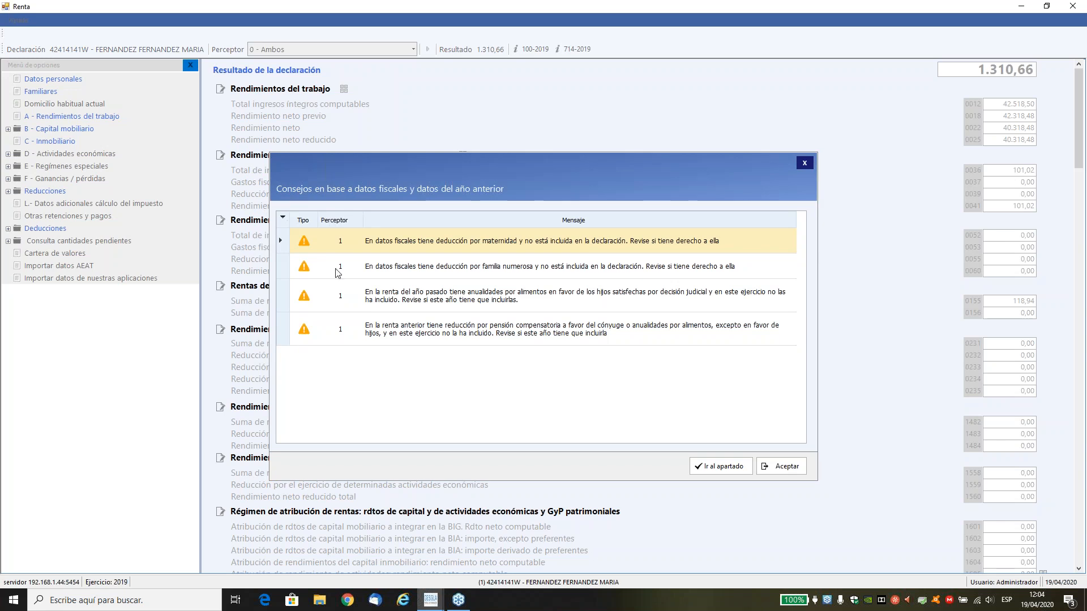
Open the tip on court-ordered child support annuities and check the previous year's amount in the additional tax calculation data.
click(407, 304)
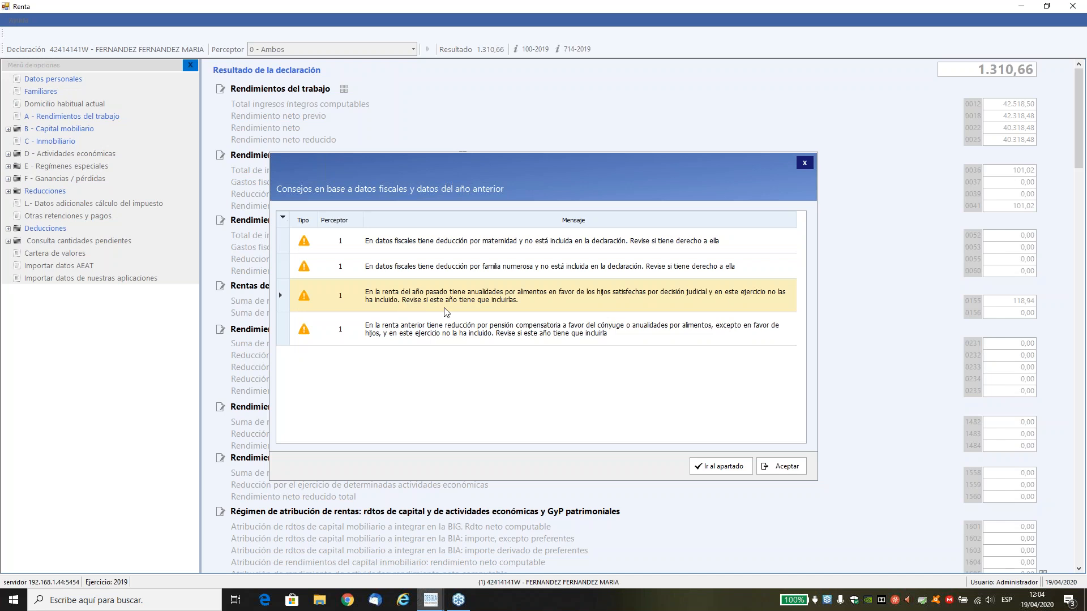
double_click(518, 298)
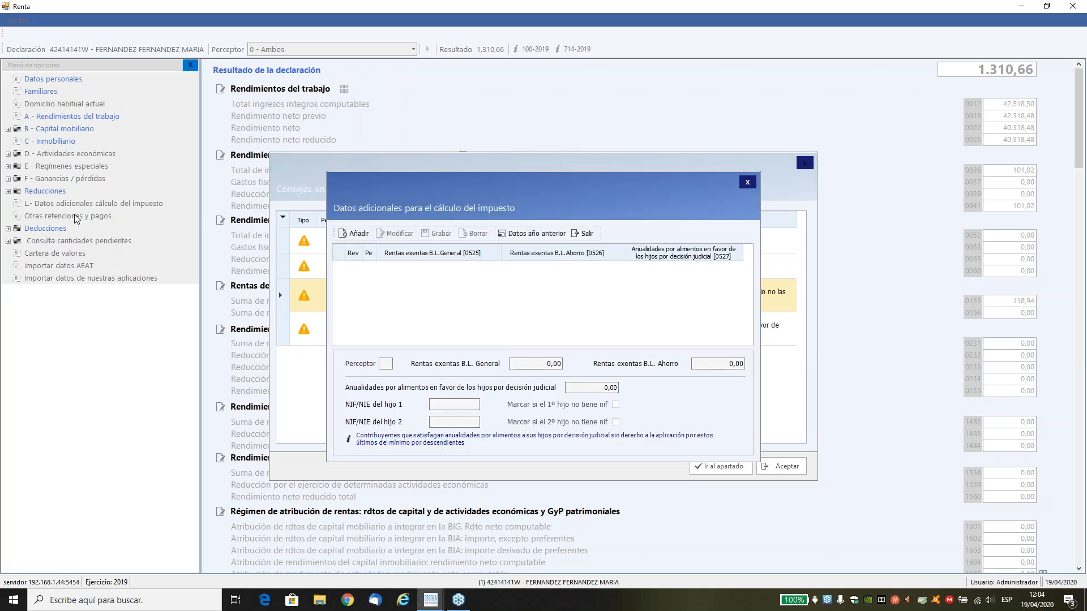
click(521, 237)
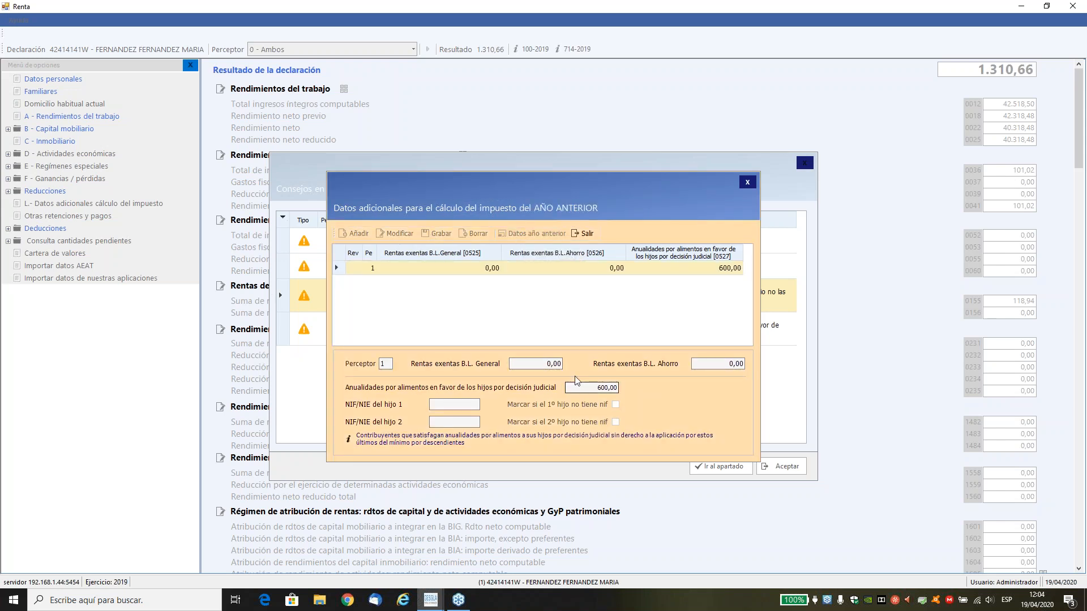
click(583, 233)
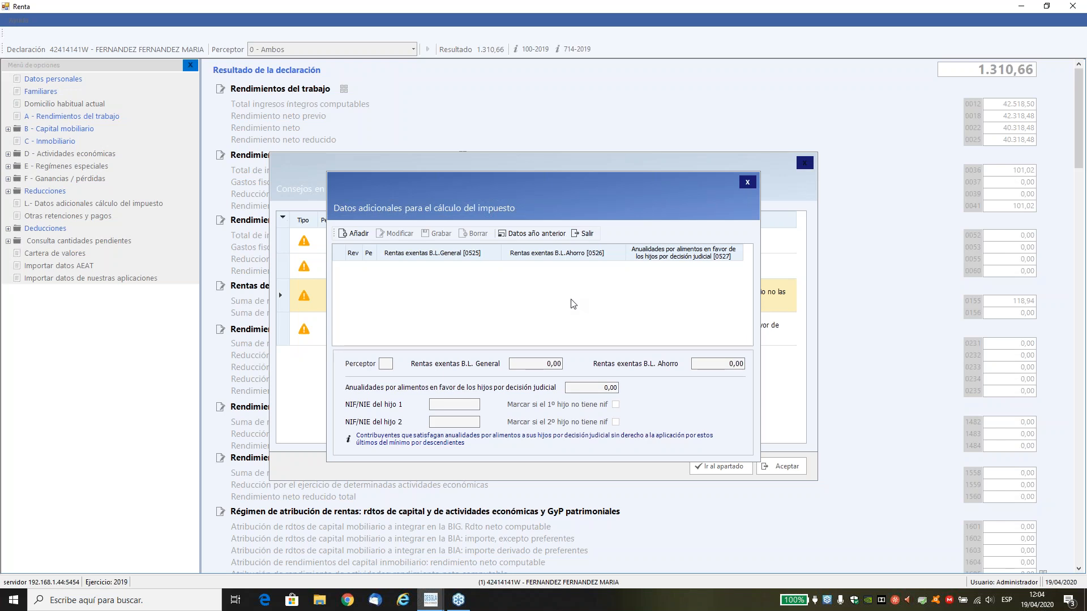
Add a record for perceptor 1 with 6.000,00 in court-ordered child support annuities and the first child's NIF, save it and return to the tips.
click(359, 234)
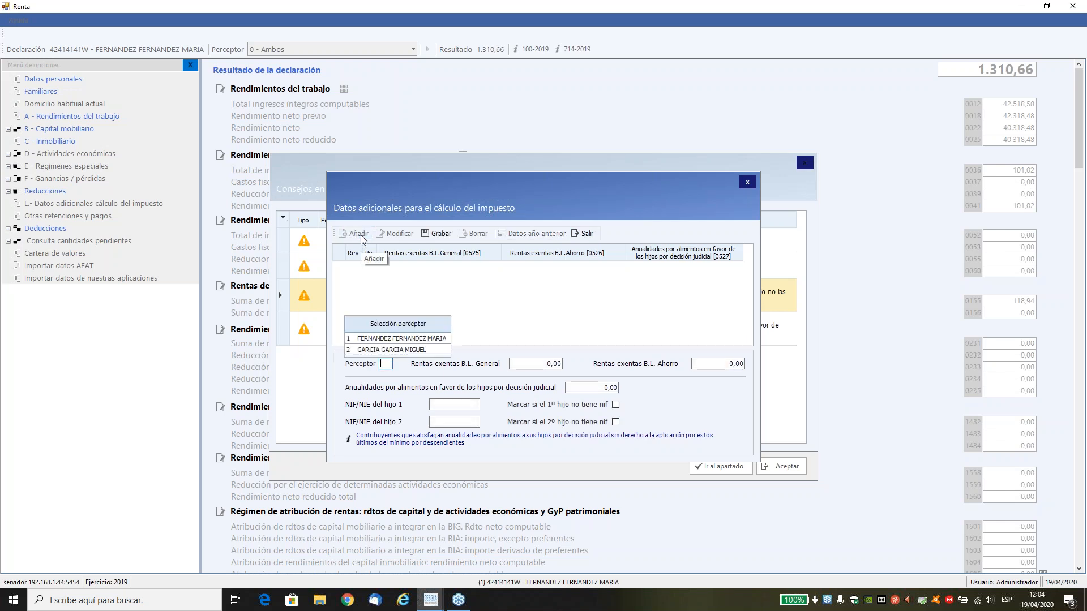
text(1)
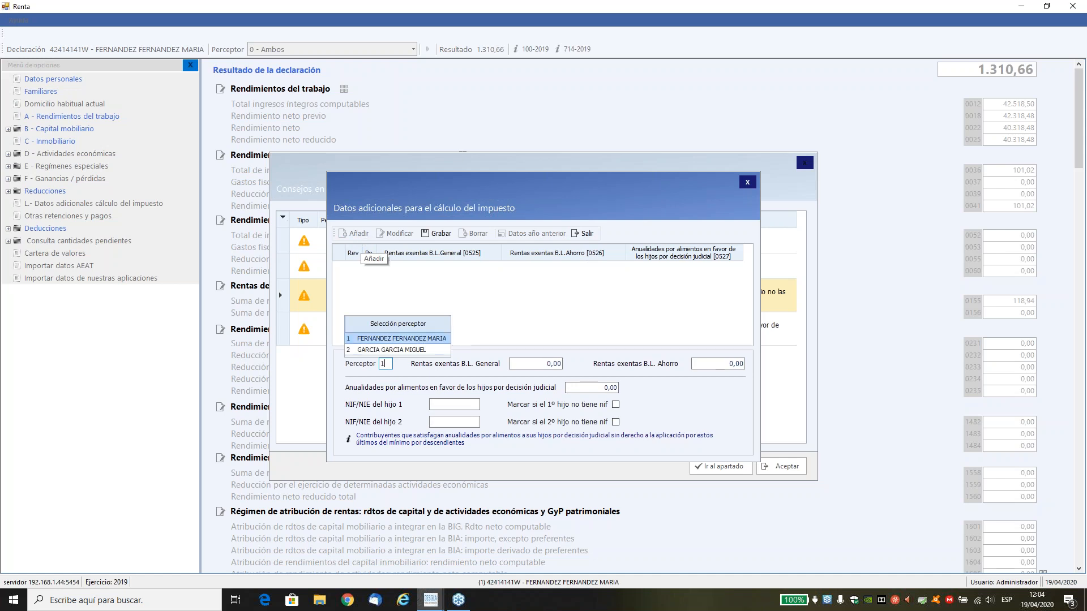
key(Return)
key(Return)
key(Return)
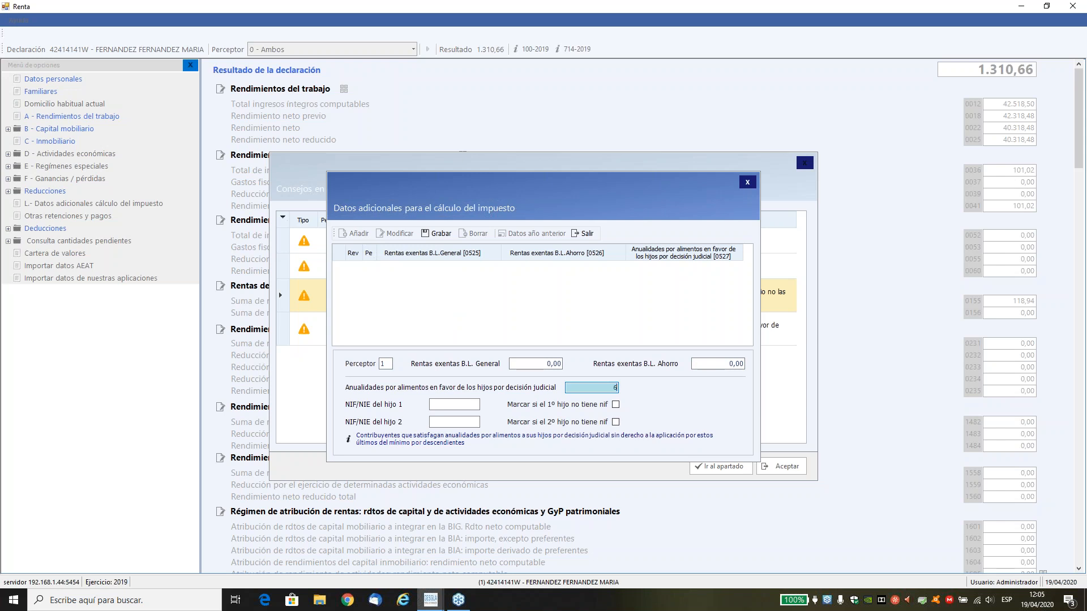
key(Return)
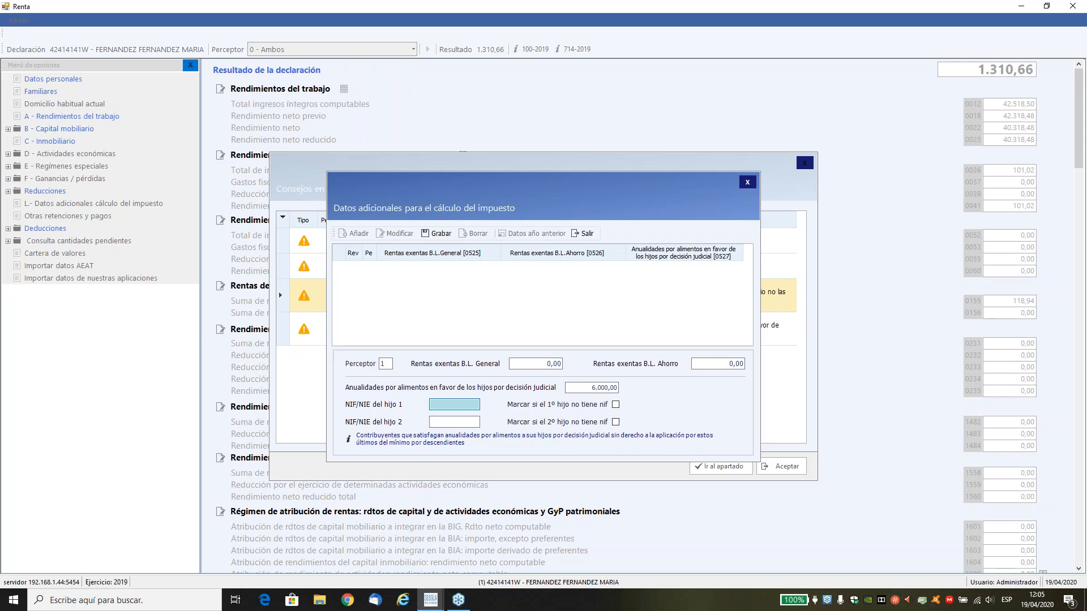
text(71415358J)
key(Return)
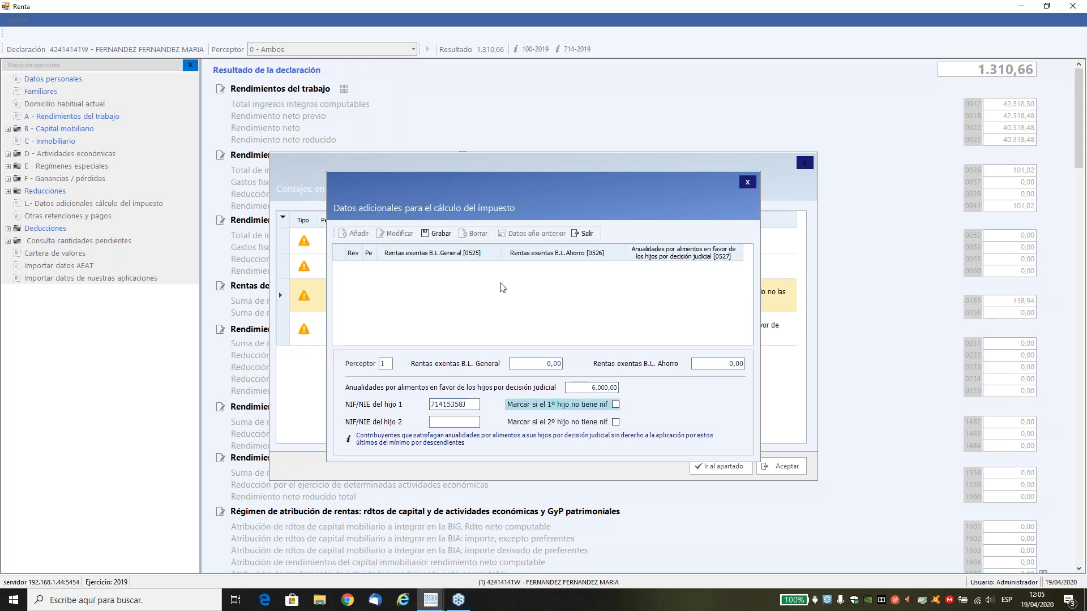
click(437, 235)
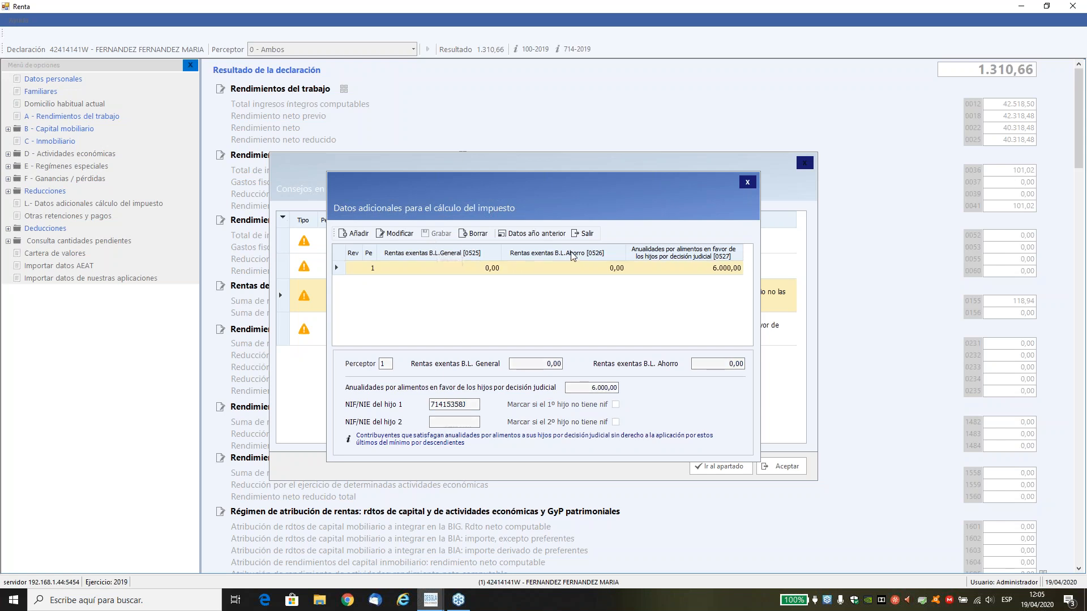
click(584, 234)
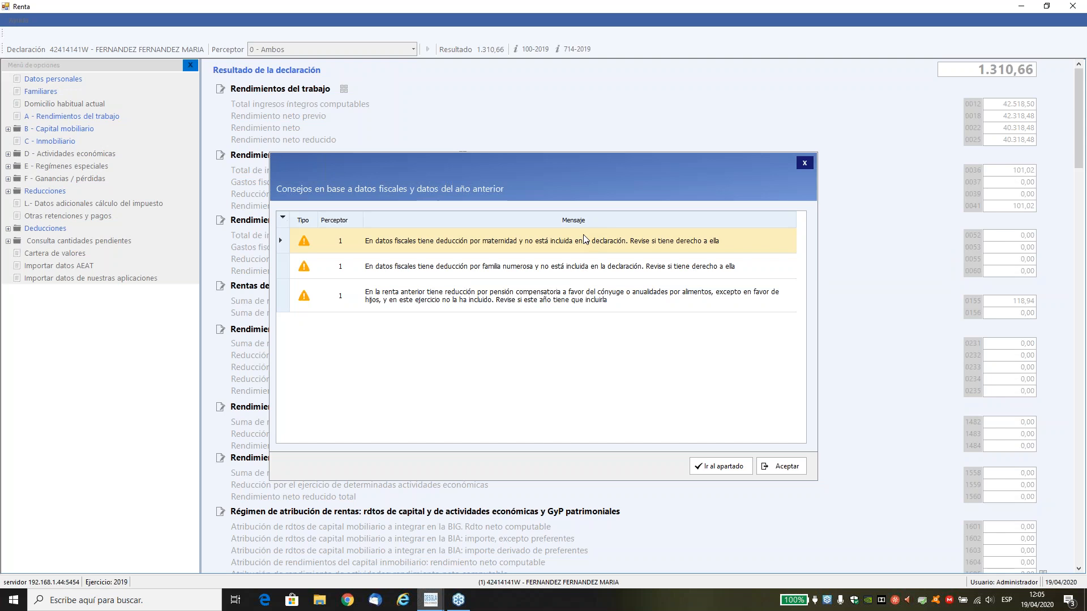
Open the tip on compensatory pensions and check the reduction totals and the previous year's base imponible reductions.
click(505, 304)
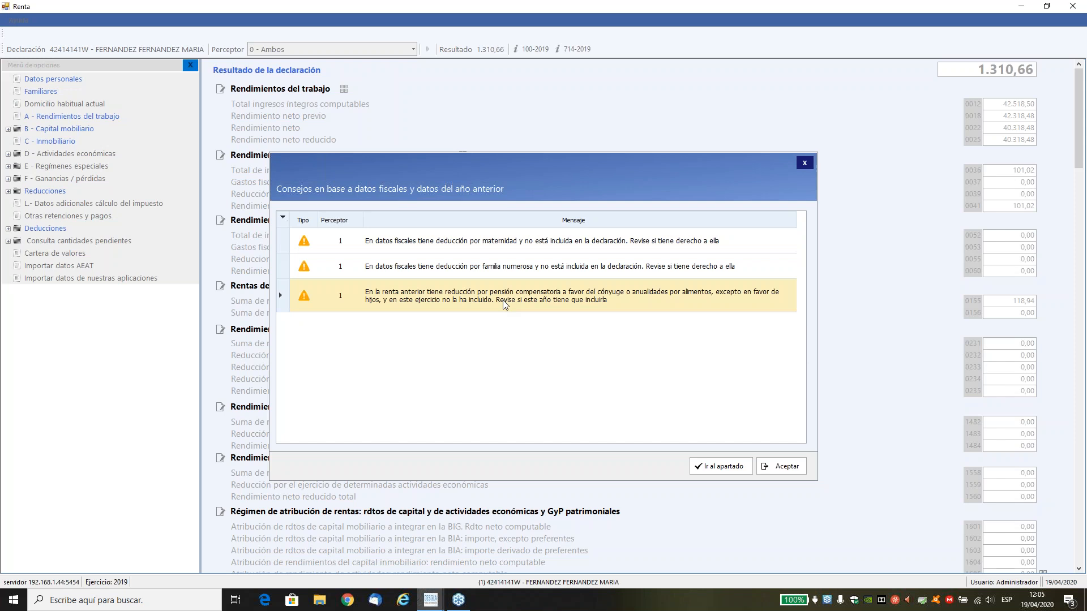
double_click(505, 305)
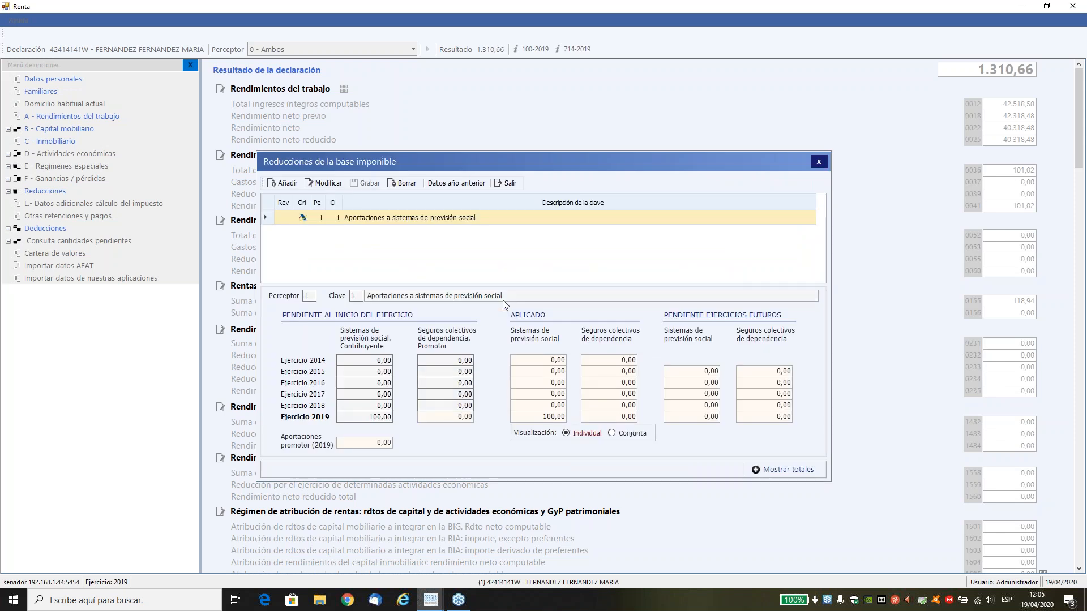
click(780, 470)
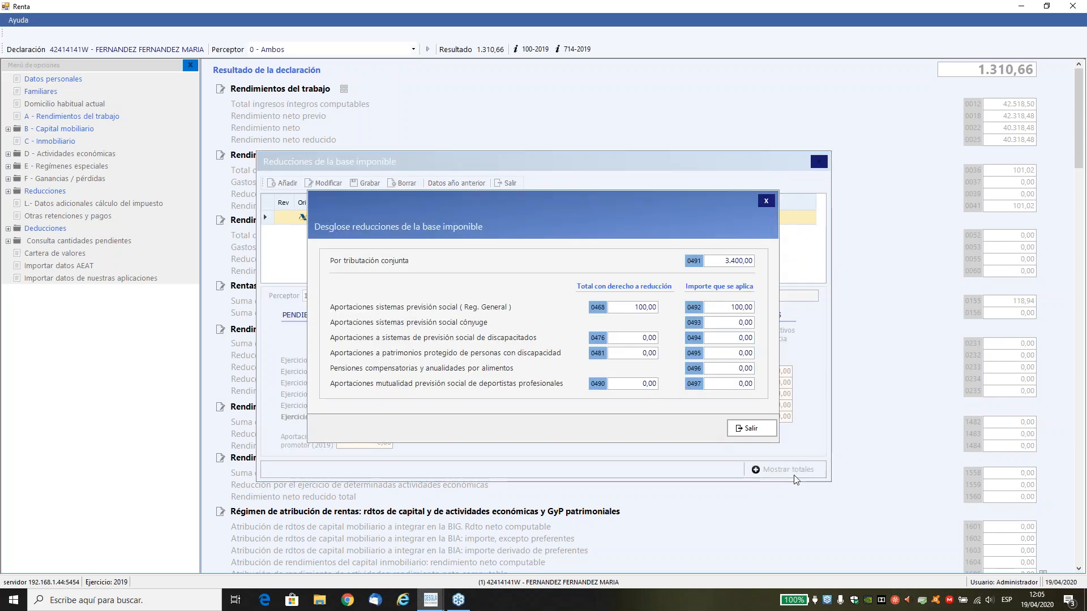
click(749, 429)
click(453, 184)
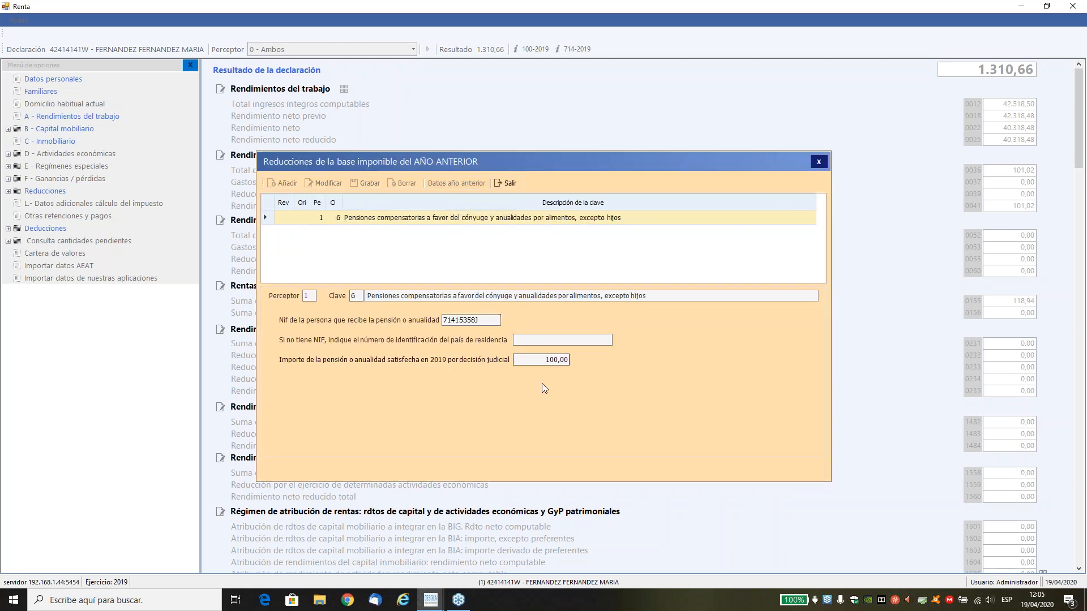
click(501, 184)
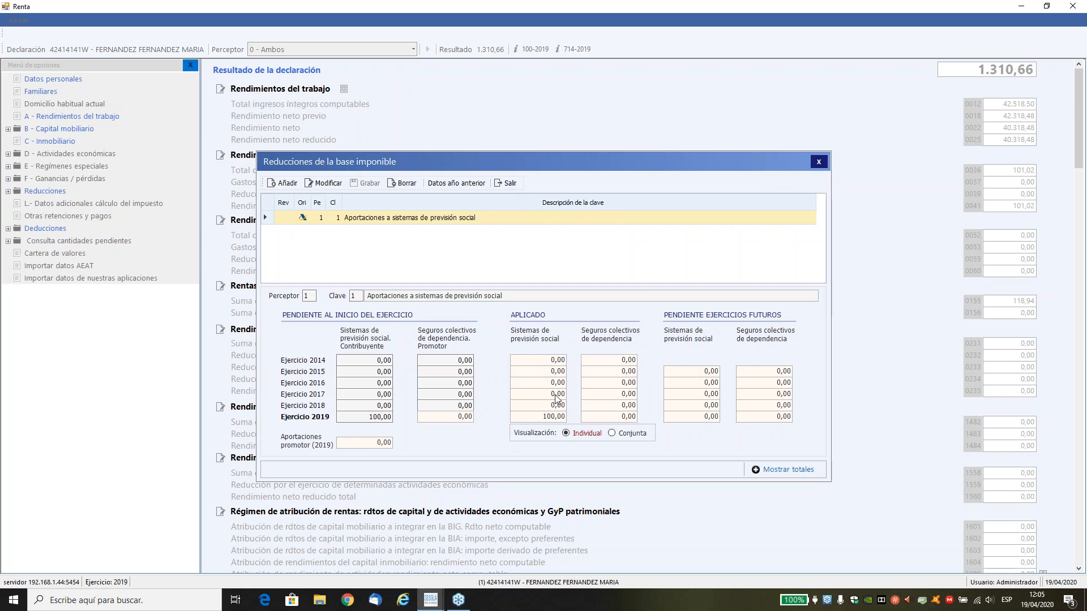
Add a clave 6 compensatory pension reduction of 500 for perceptor 1 with the recipient's NIF, save it and return to the tips.
click(280, 183)
text(1)
key(Return)
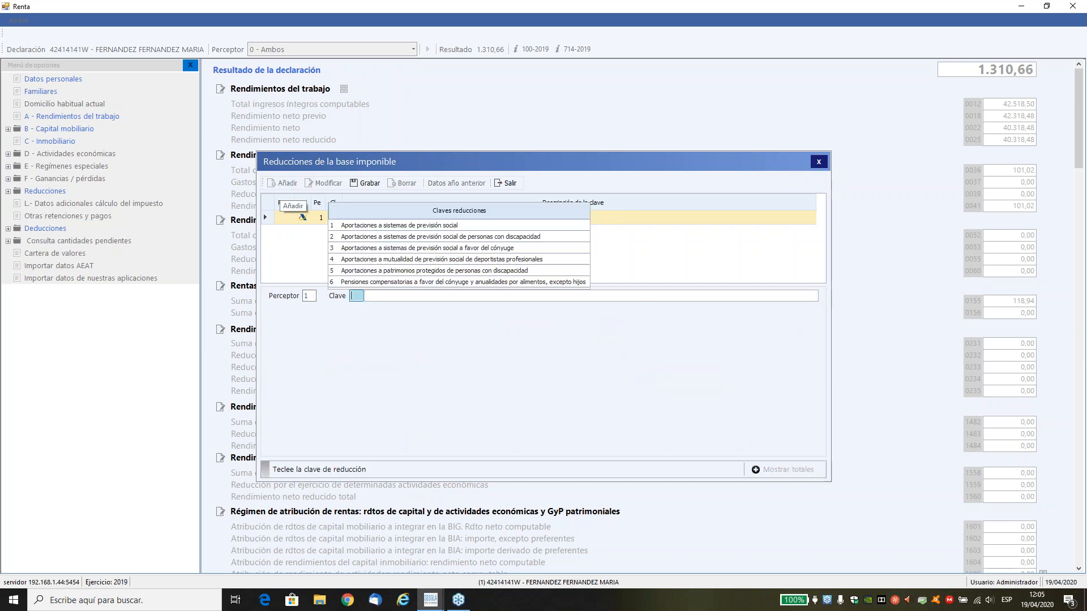
text(6)
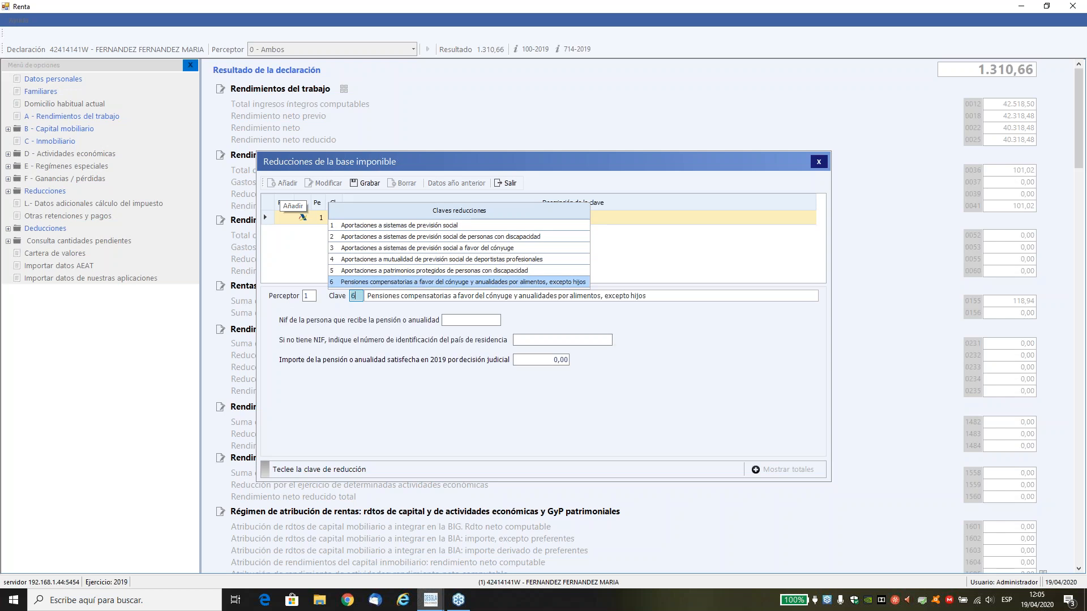
key(Return)
text(71415358J)
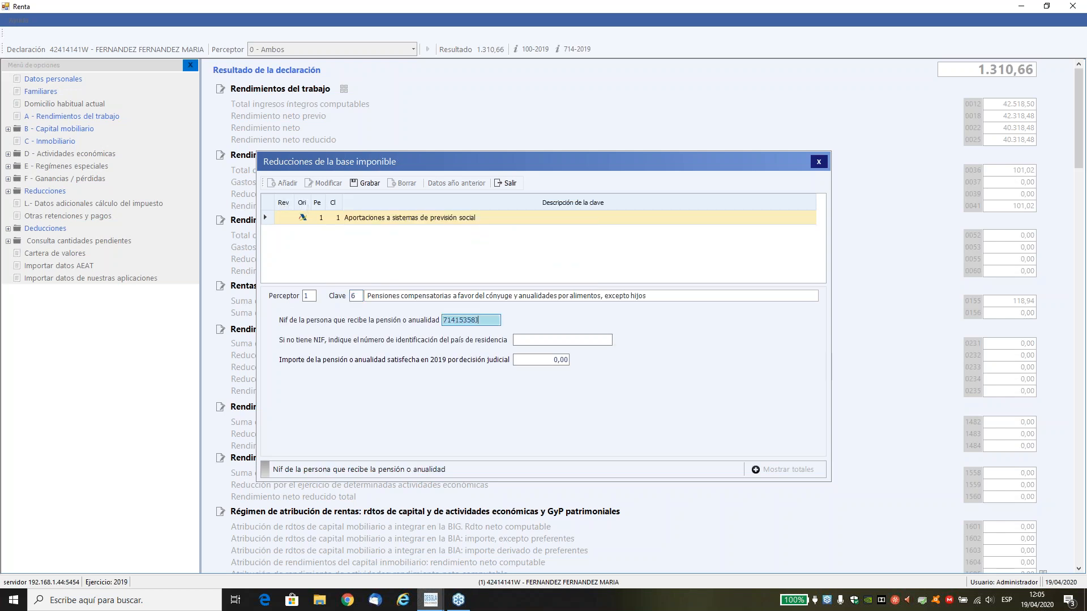
key(Return)
key(Return)
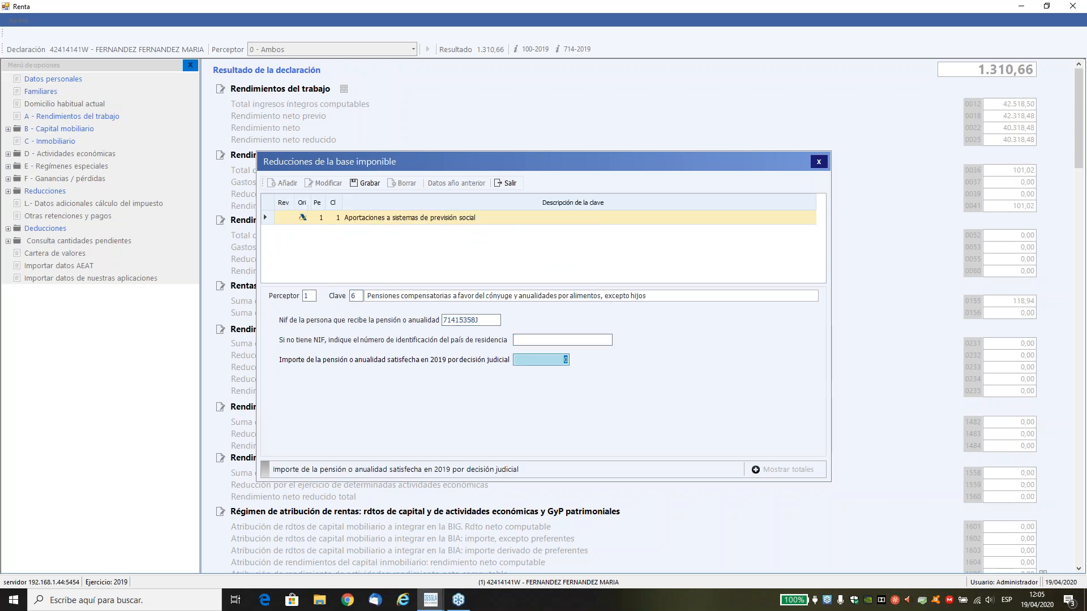
text(500)
key(Return)
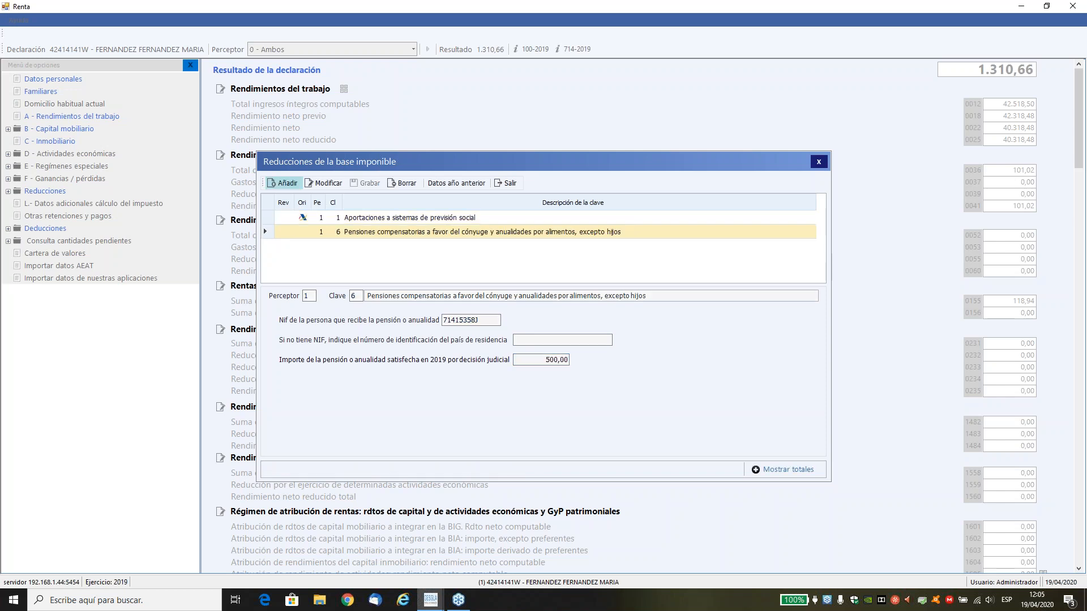
click(500, 186)
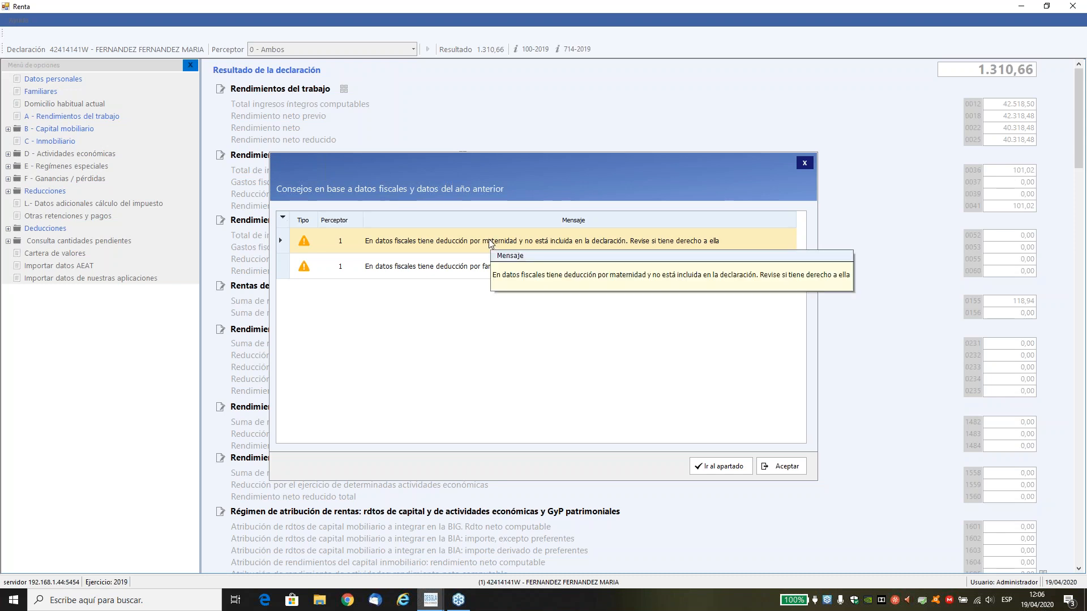
Open the maternity deduction tip, start a clave 1 deduction for perceptor 1 and check its Datos fiscales.
double_click(487, 240)
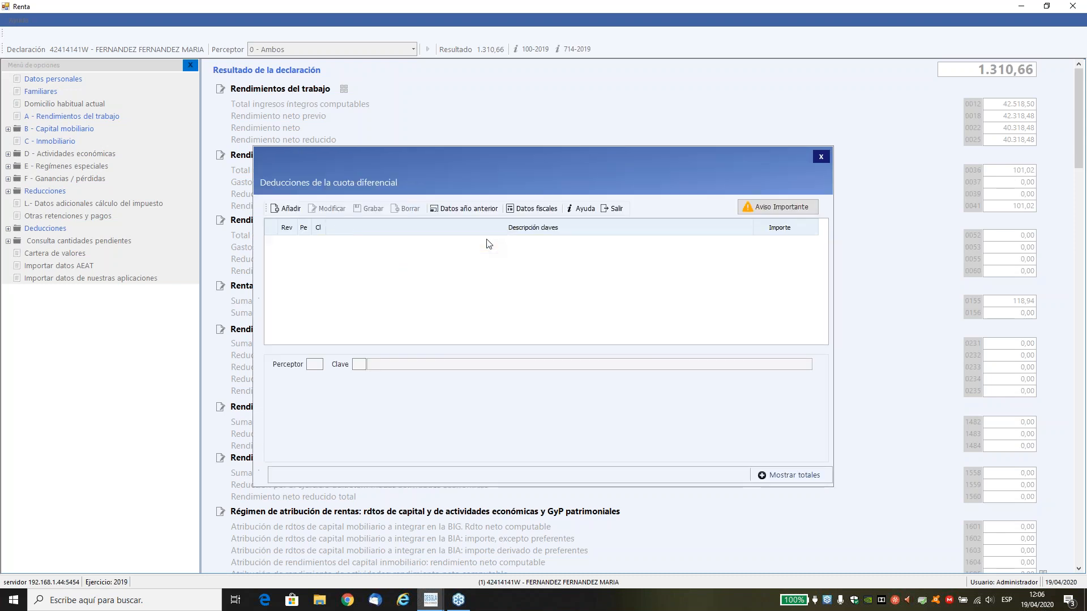
click(286, 210)
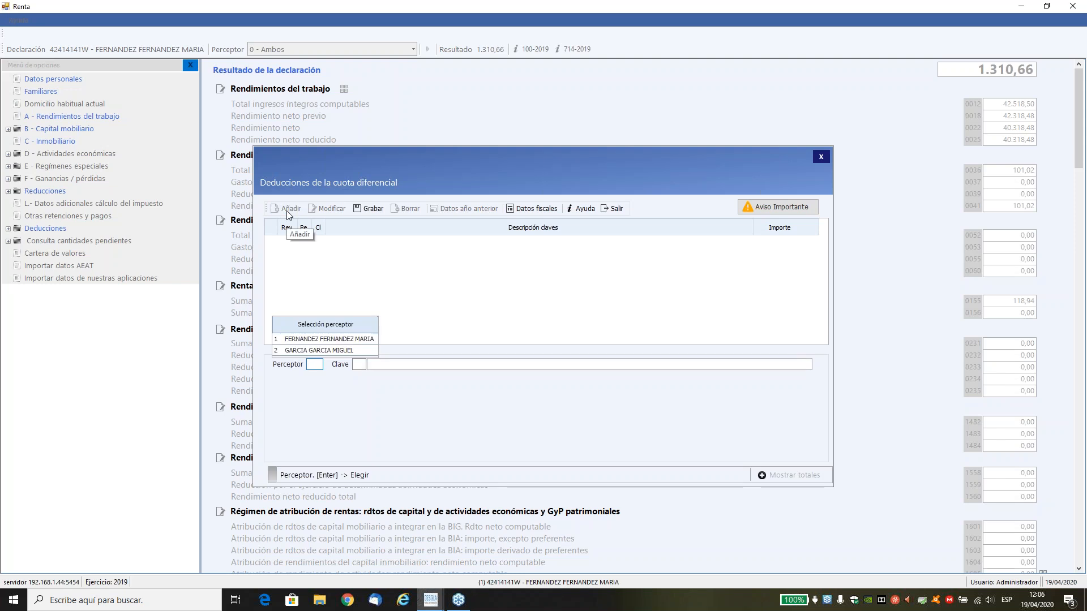
text(1)
key(Return)
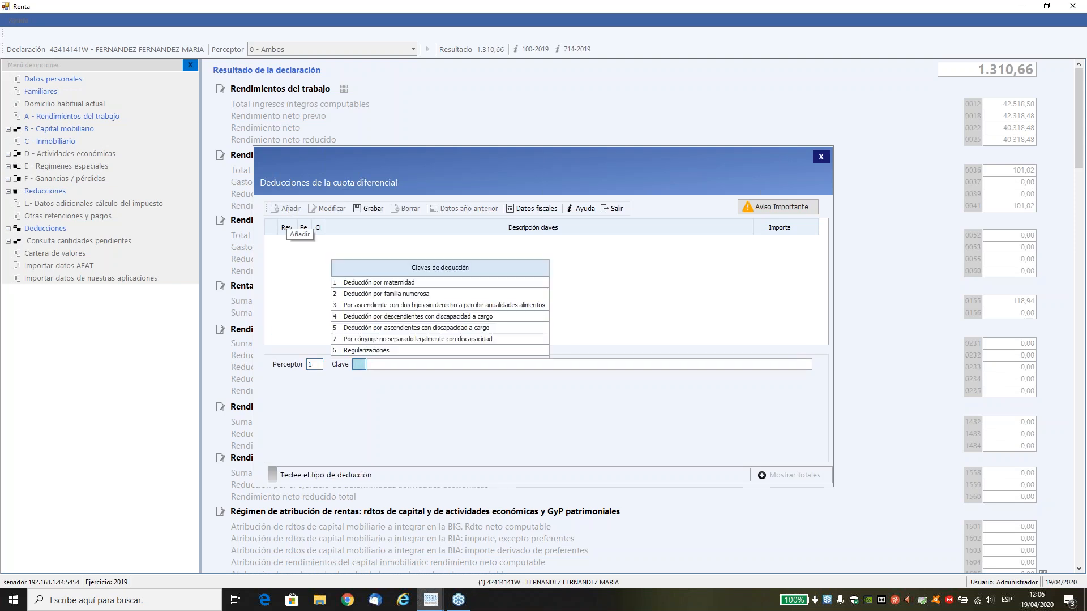
text(1)
key(Return)
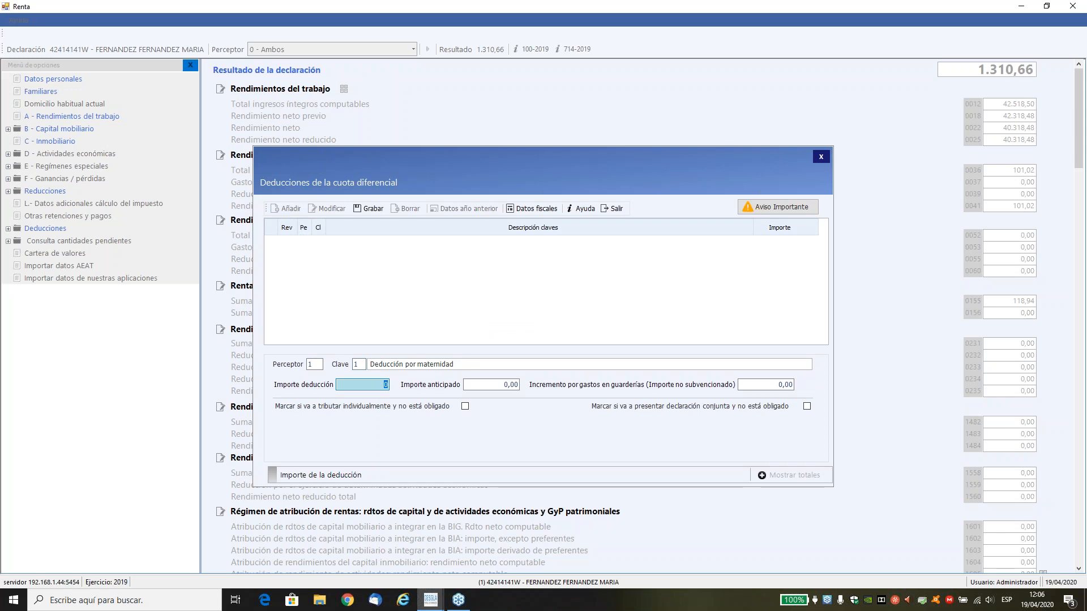
click(527, 213)
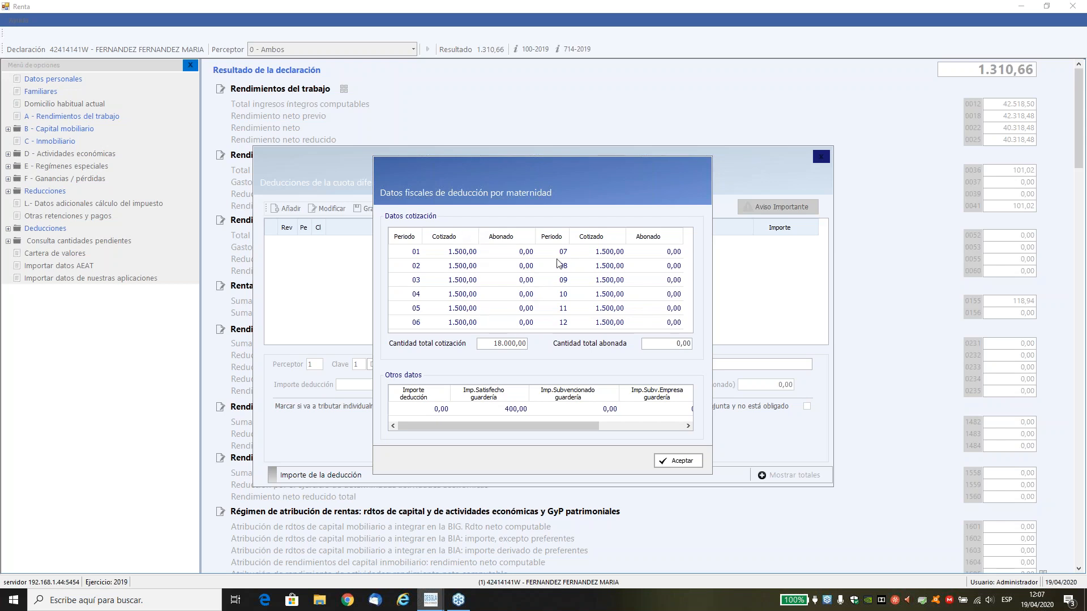
click(676, 462)
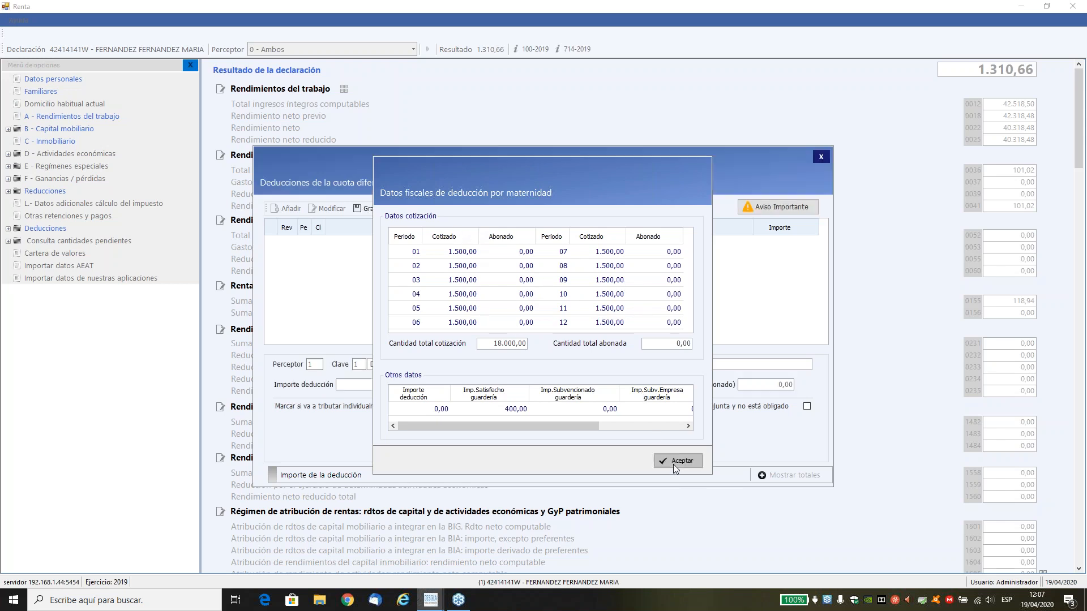
Set the maternity deduction to 1.200 and the guardería expense increase to 400, save the record and return to the tips.
text(1.200)
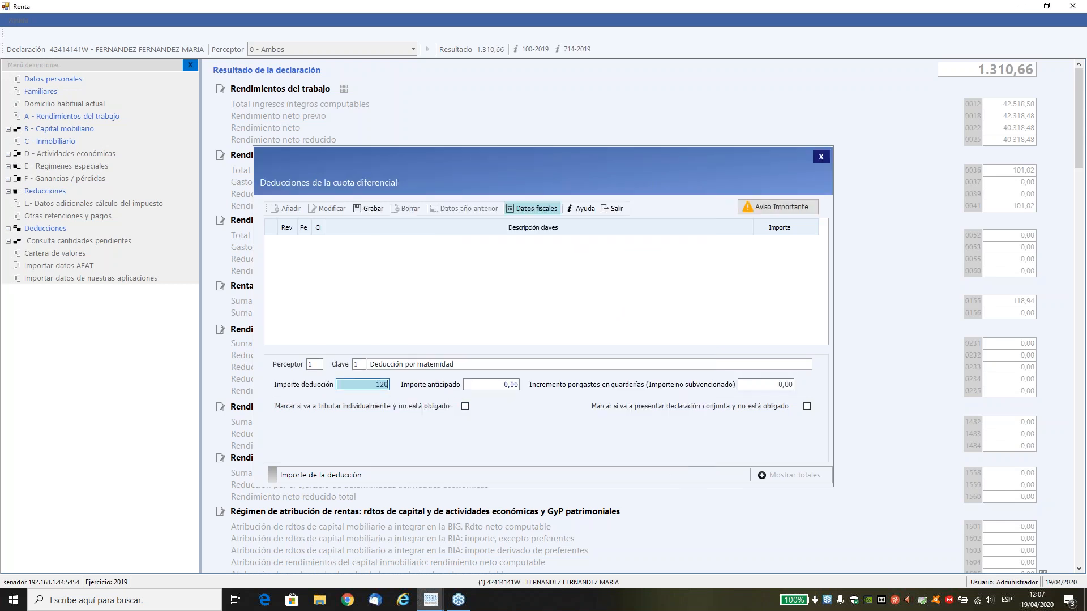
key(Tab)
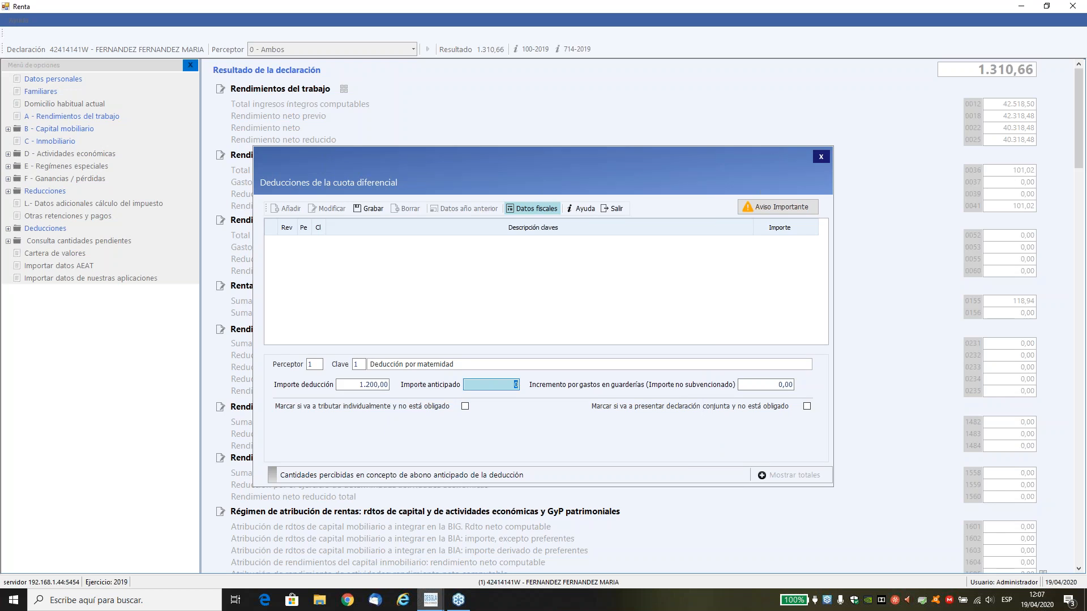
key(Tab)
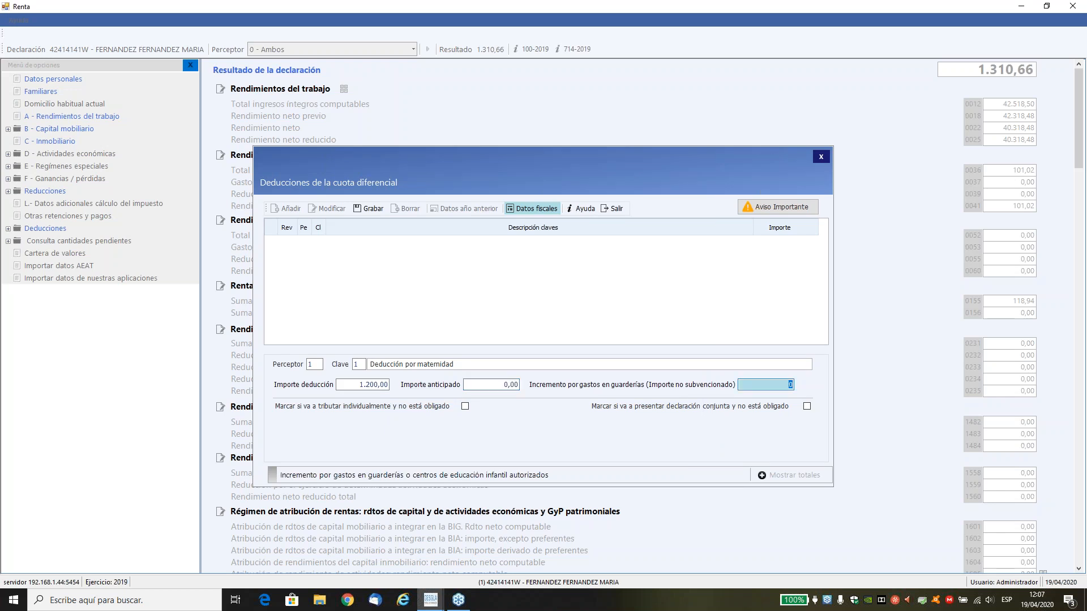
text(40)
key(Tab)
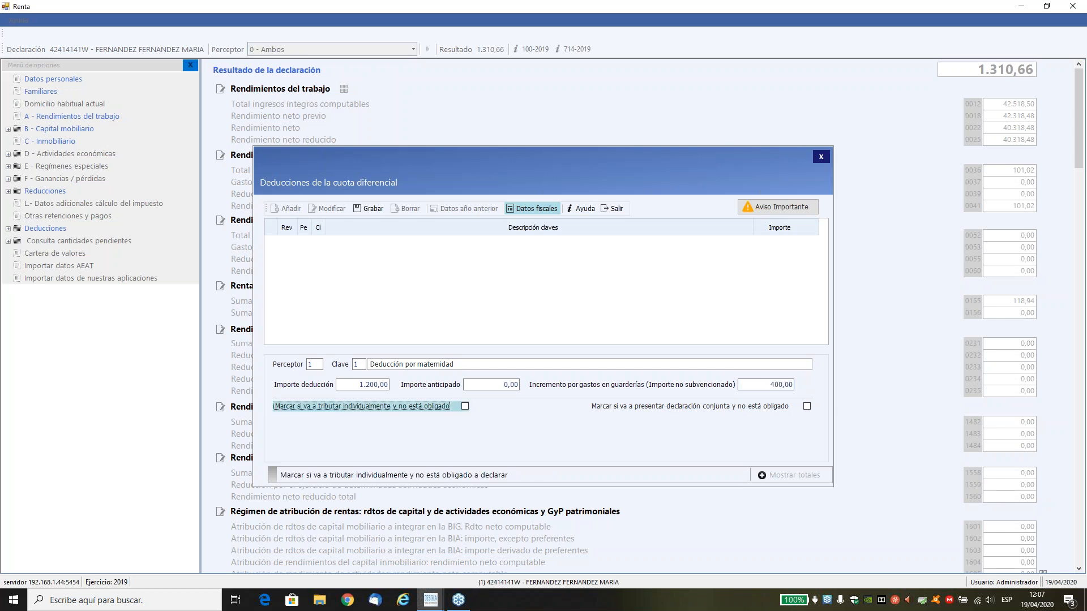
key(Tab)
key(Tab)
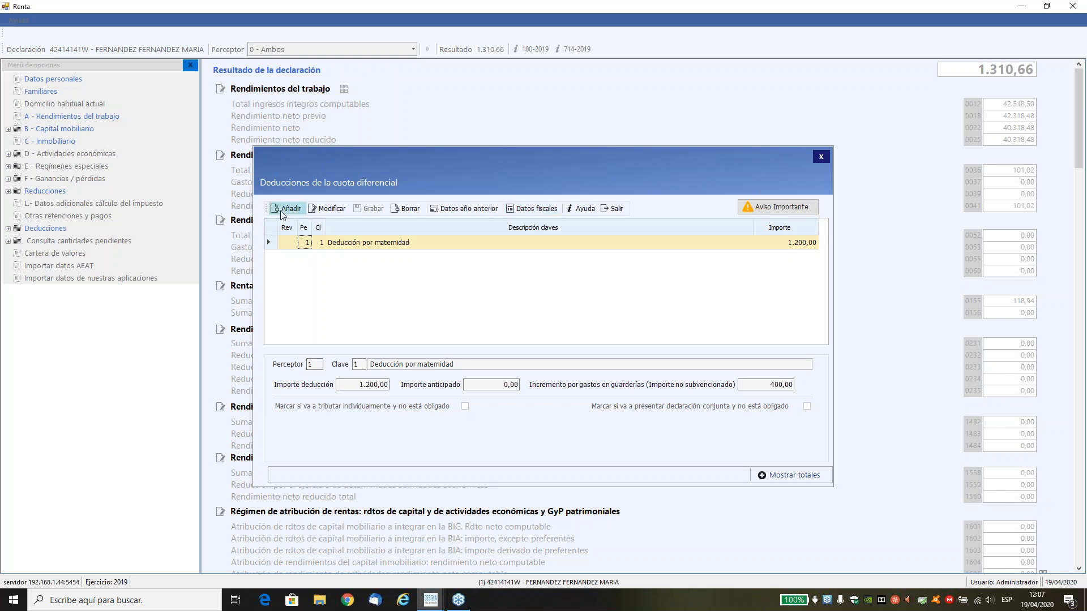
click(611, 209)
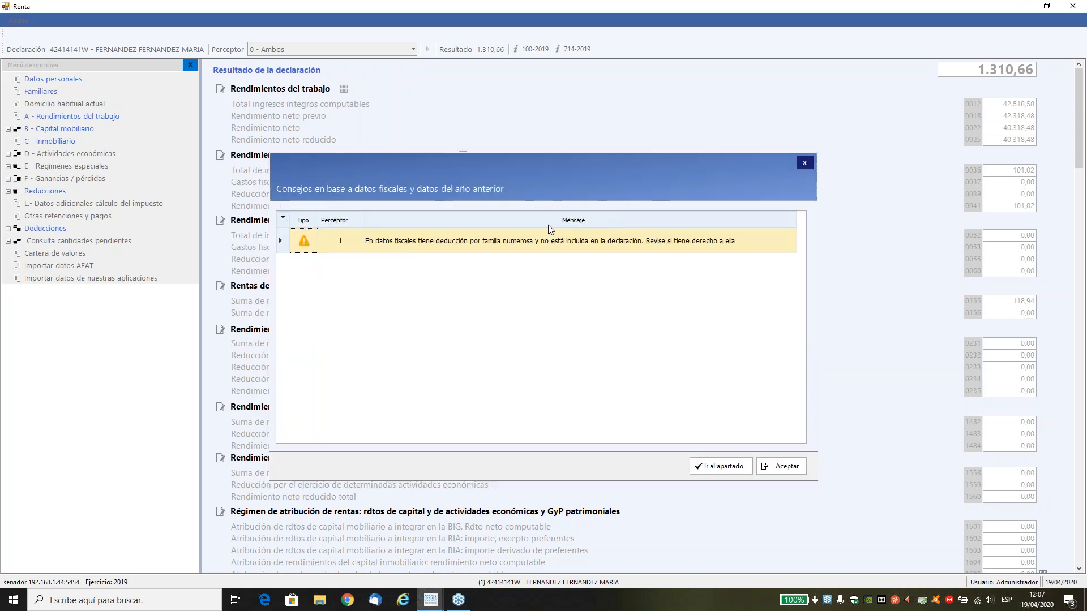
Open the large-family deduction tip, start a clave 2 deduction for perceptor 1 and check its Datos fiscales.
double_click(505, 250)
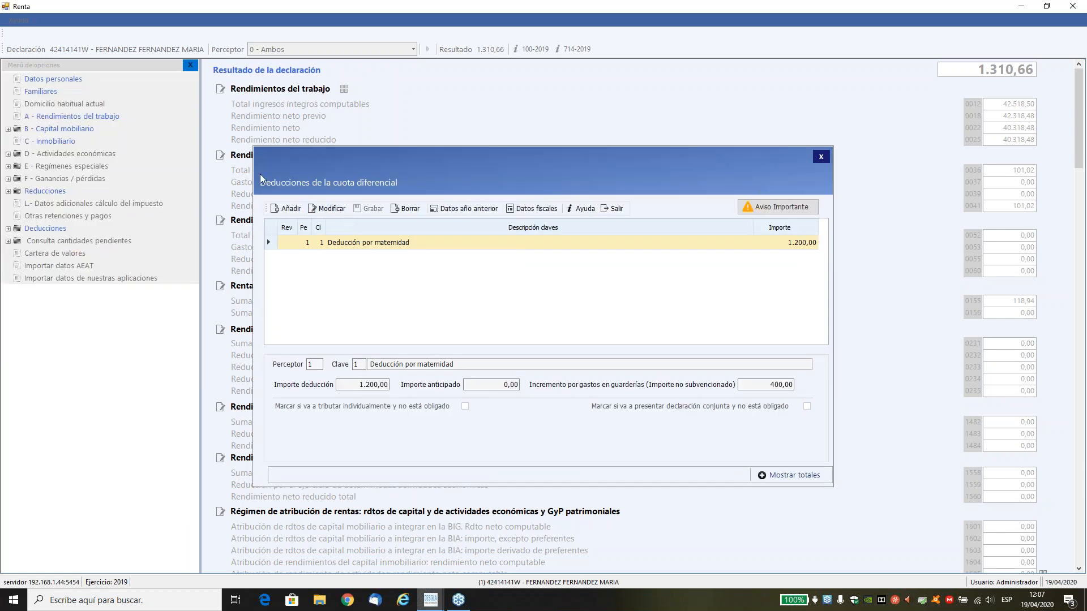
click(286, 209)
text(1)
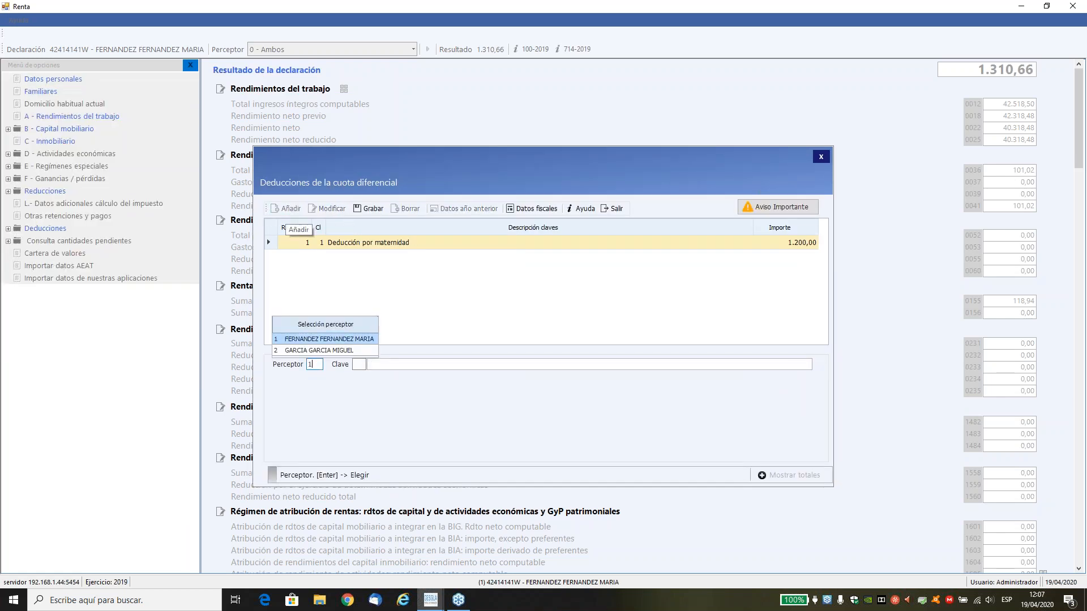
key(Return)
text(2)
key(Return)
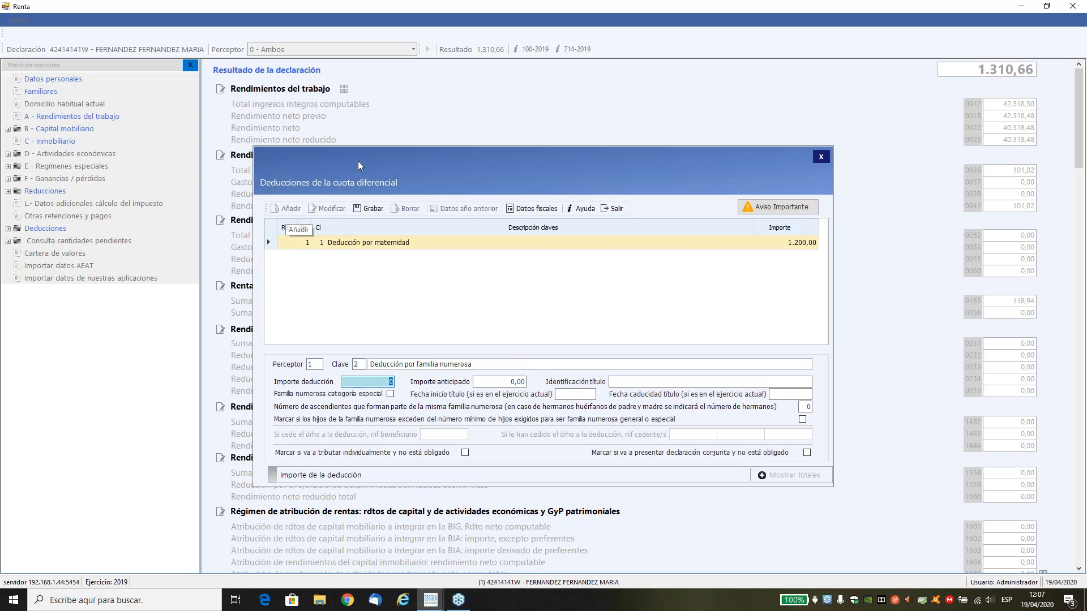
click(543, 209)
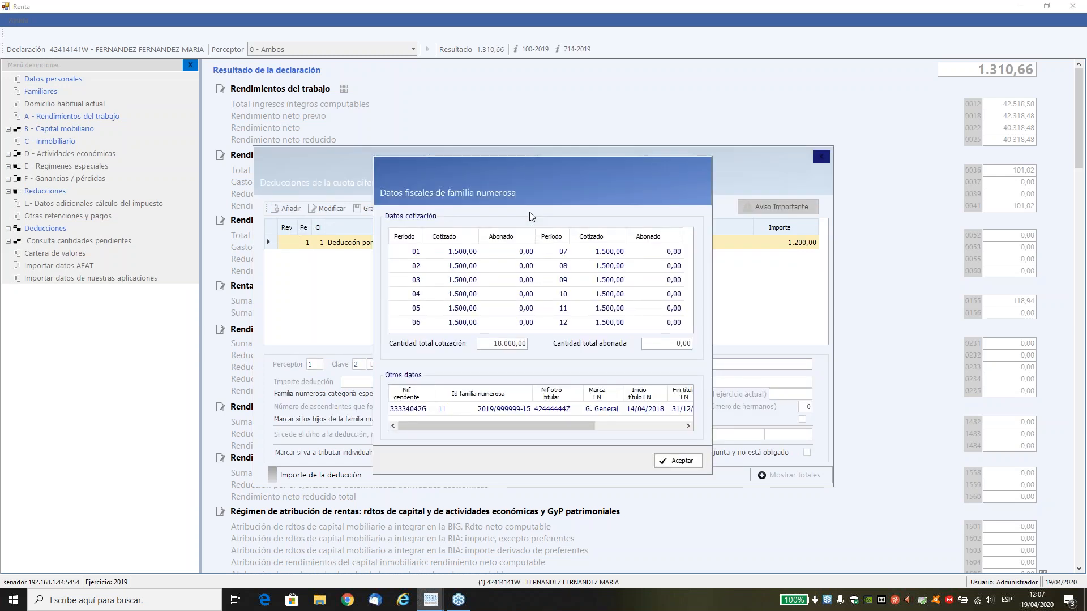
drag(455, 426, 493, 432)
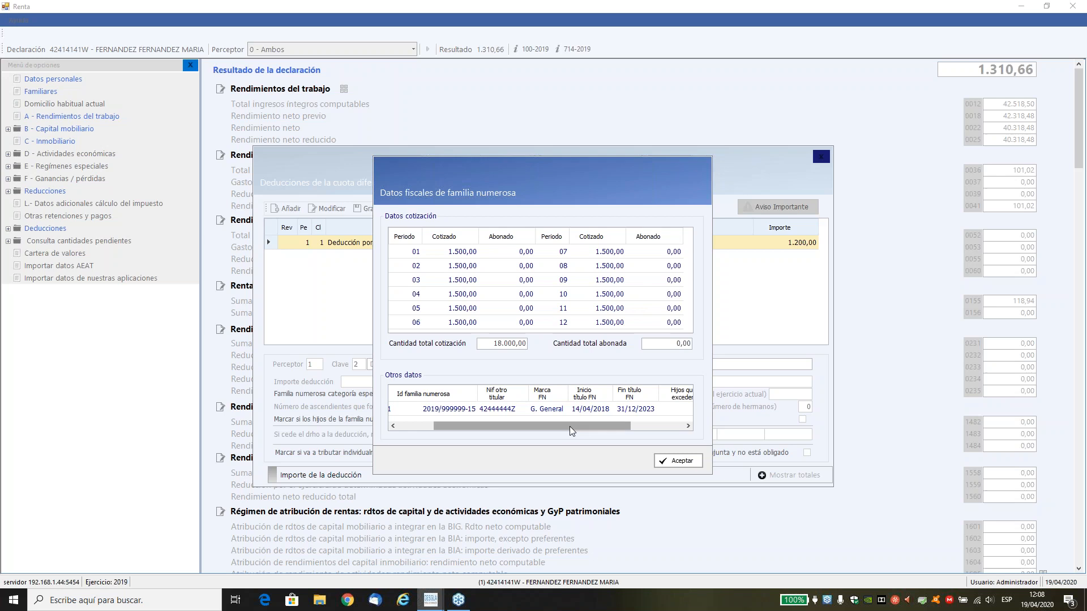
click(671, 459)
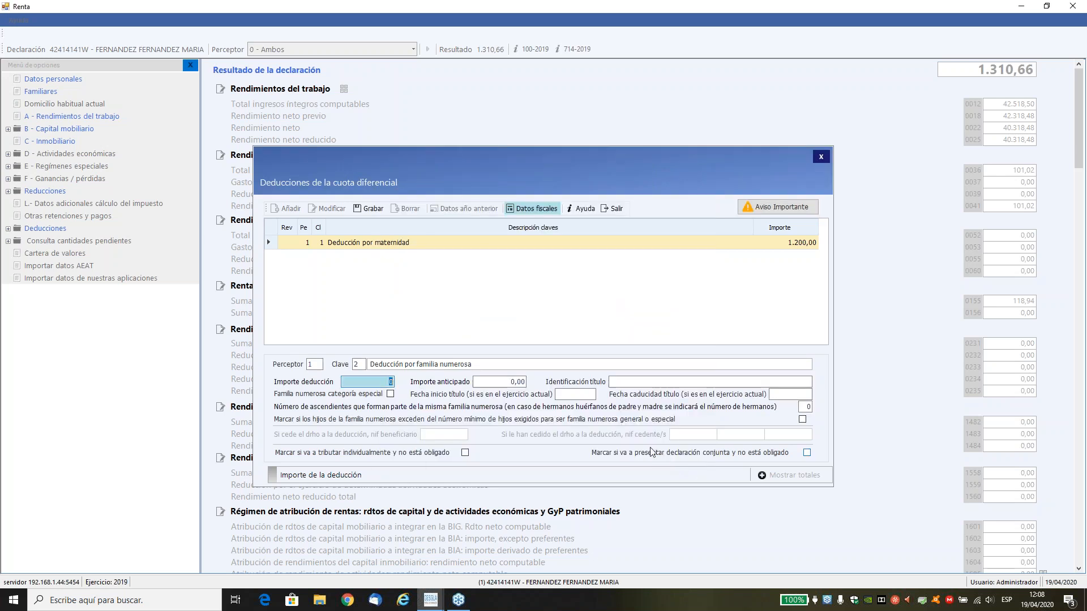
Set the large-family deduction amount to 1.200 and enter the title identification number, consulting the Datos fiscales for it.
text(1200)
key(Tab)
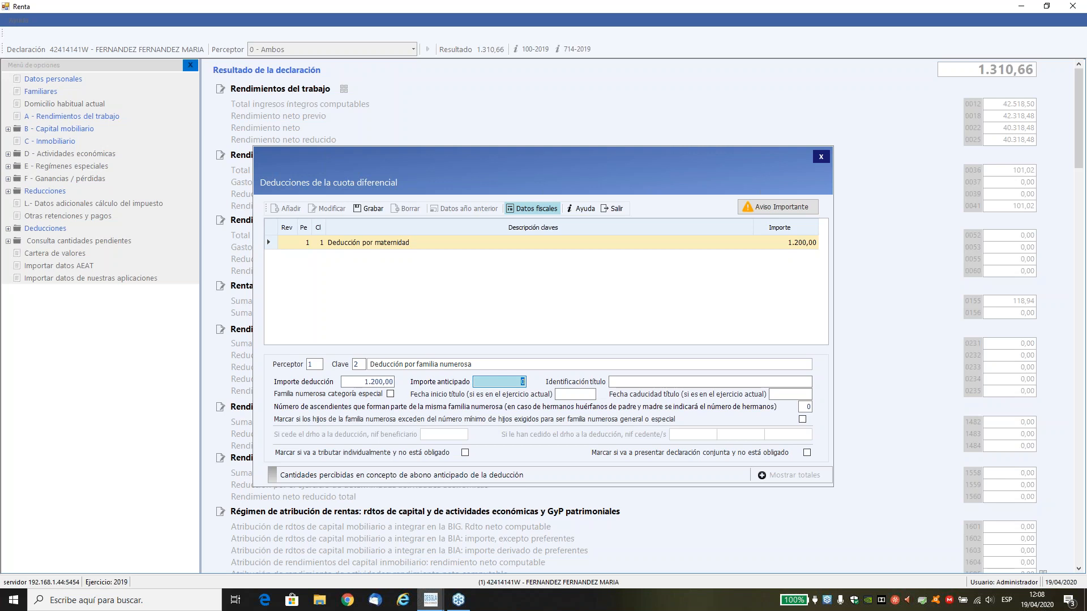
key(Tab)
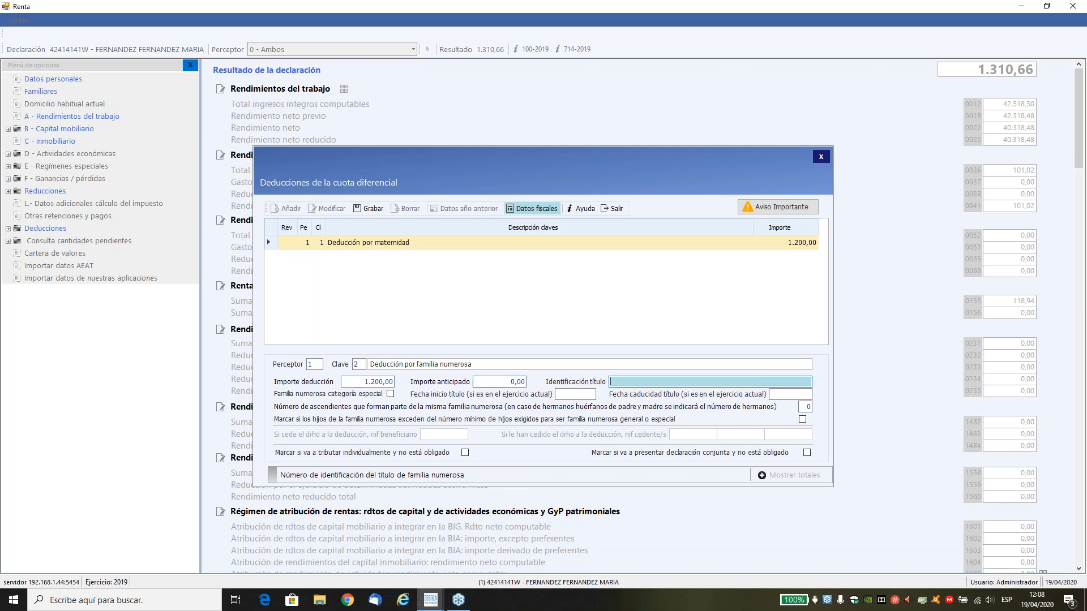
click(518, 209)
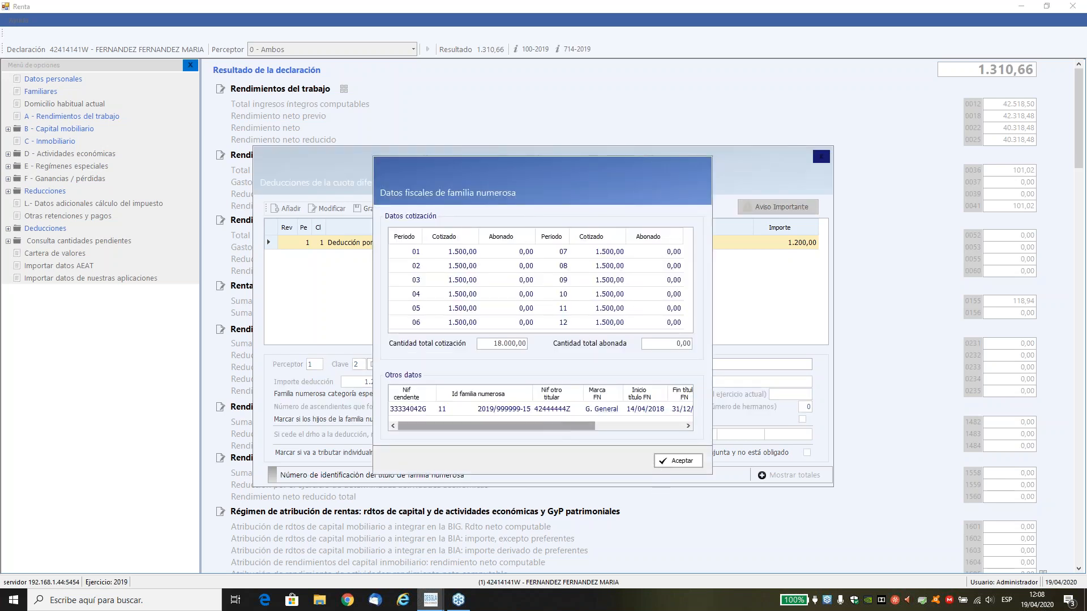
click(671, 463)
text(2019/)
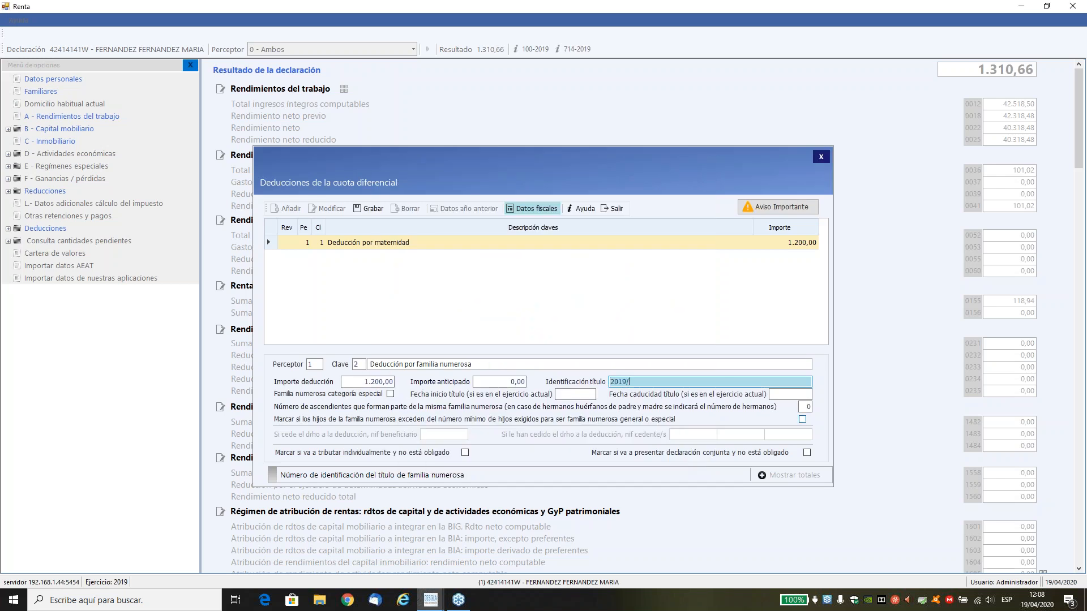
text(9999-15)
key(Tab)
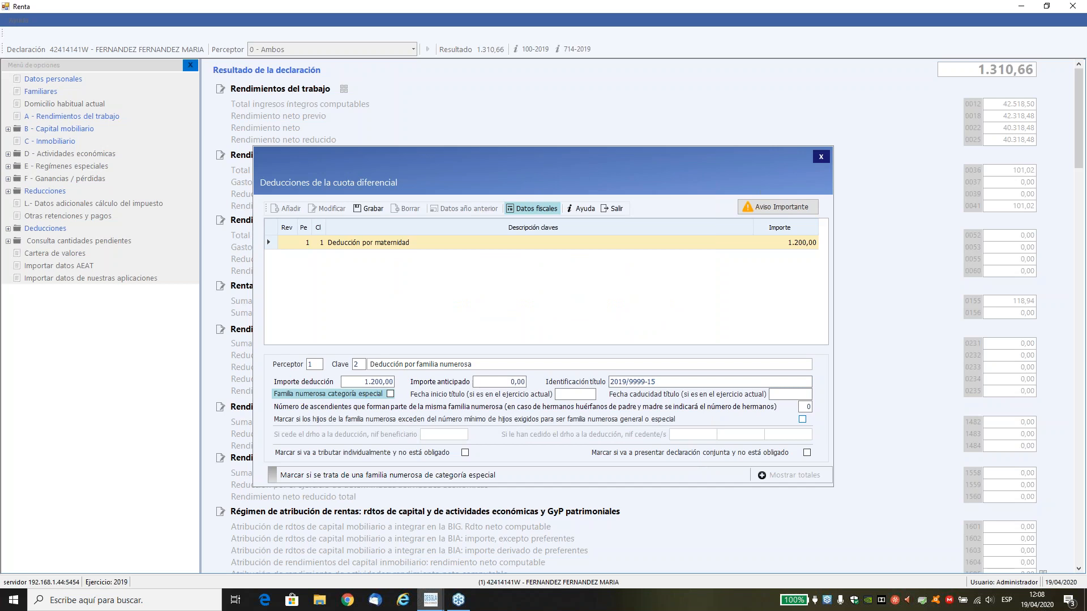
key(Tab)
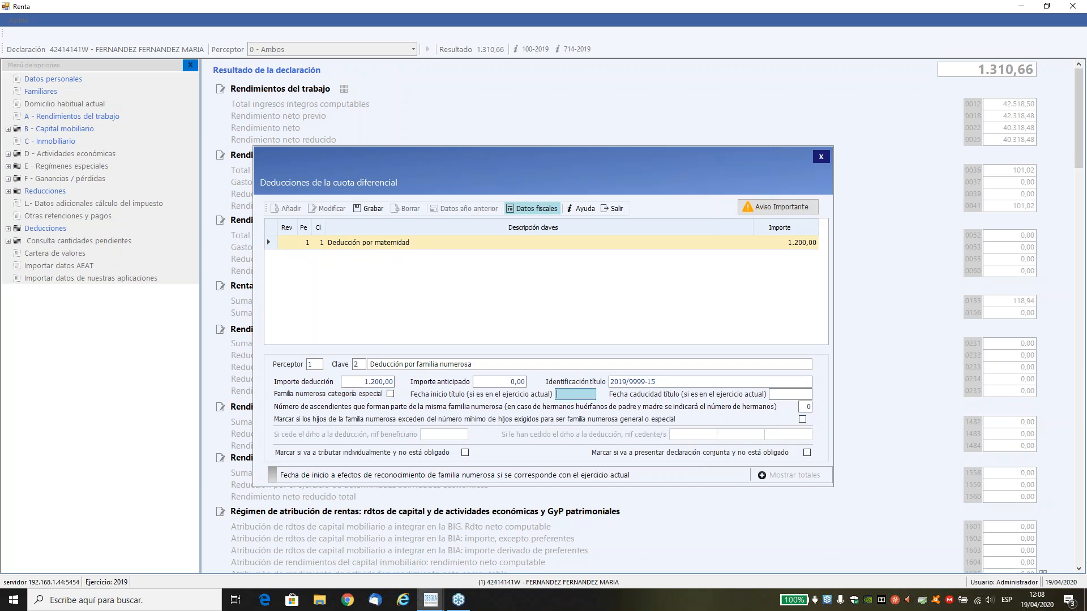
Check the title's start and end dates, set the number of ascendientes to 2, save the deduction and return to the declaration.
click(539, 208)
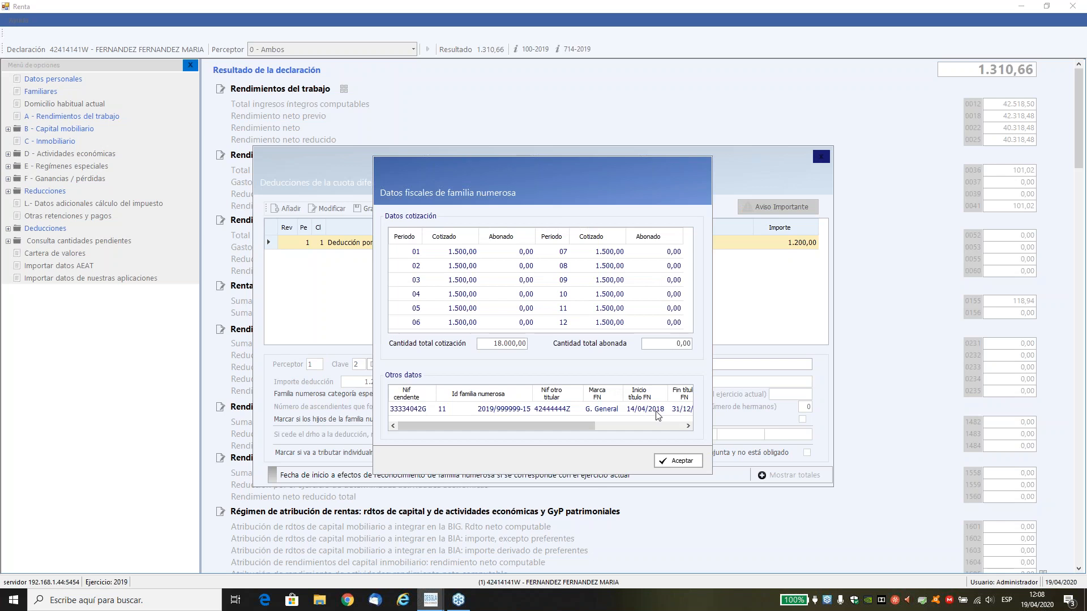
drag(589, 424, 615, 425)
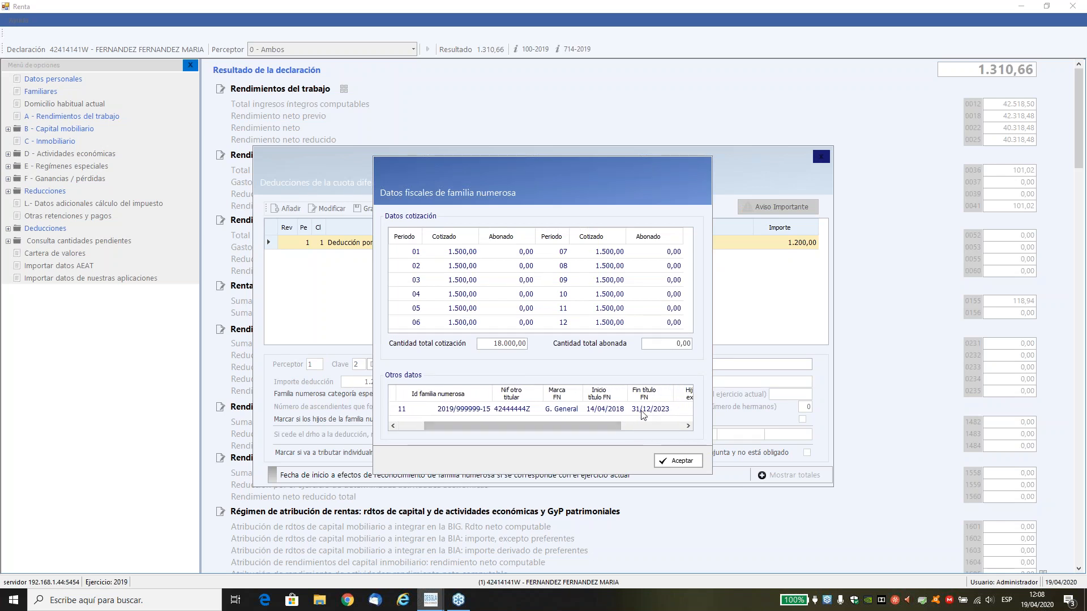
click(680, 461)
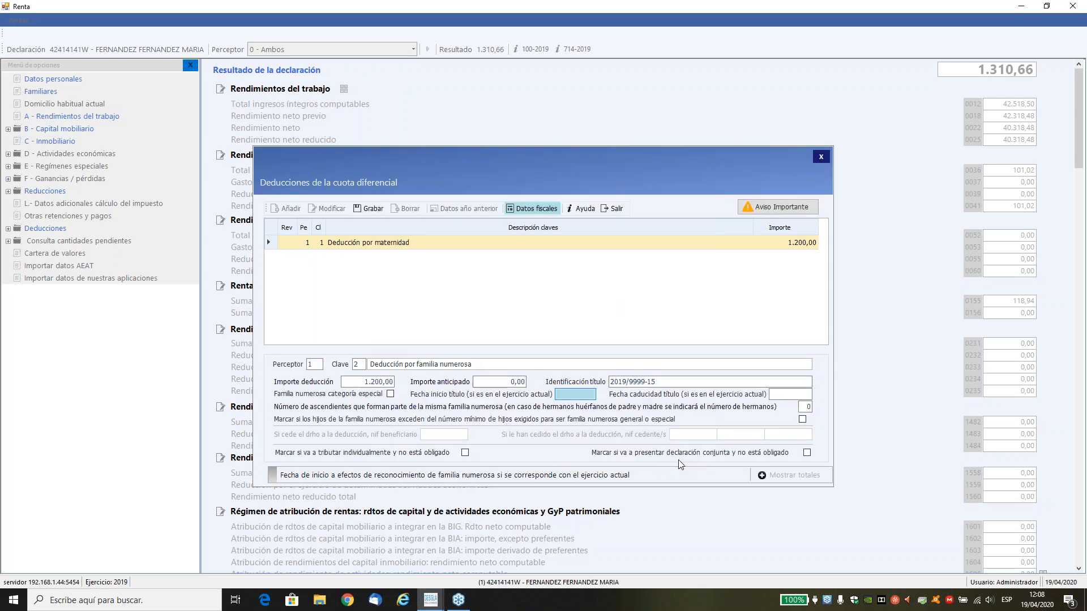
key(Tab)
key(Tab)
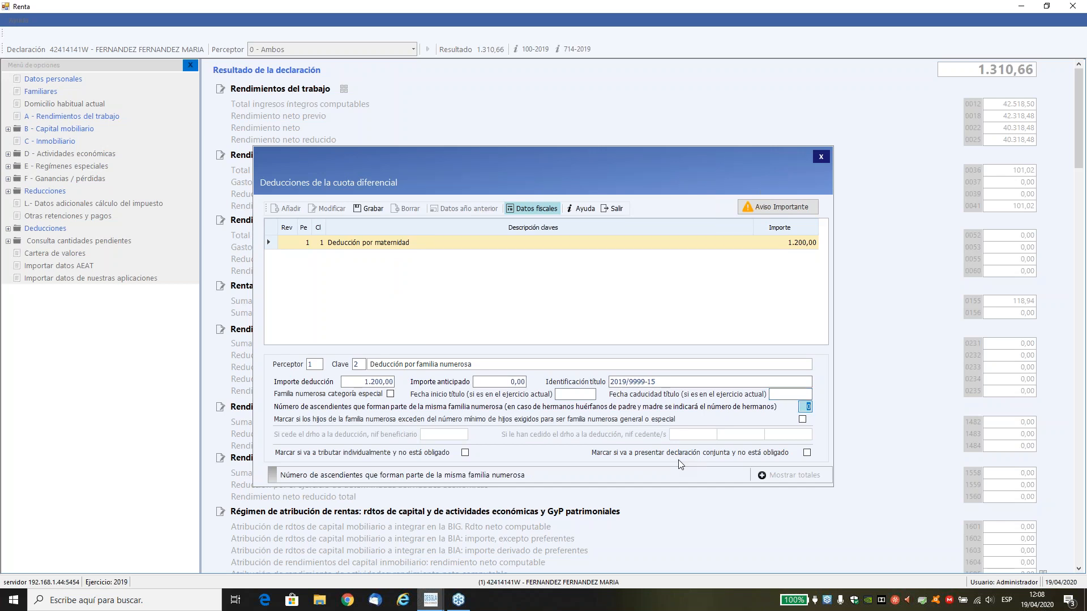
text(2)
key(Tab)
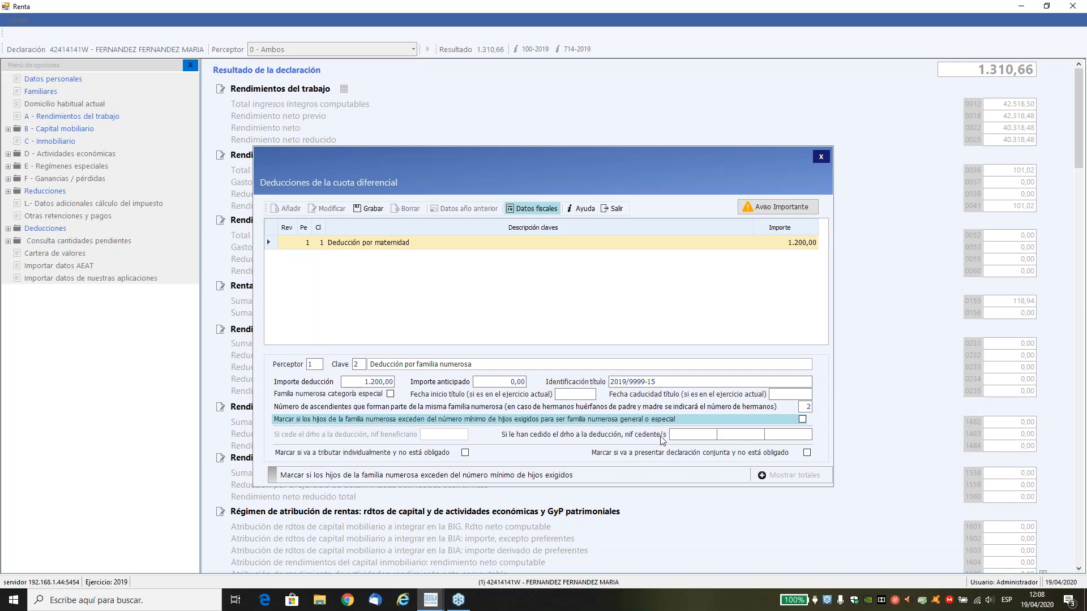
click(377, 208)
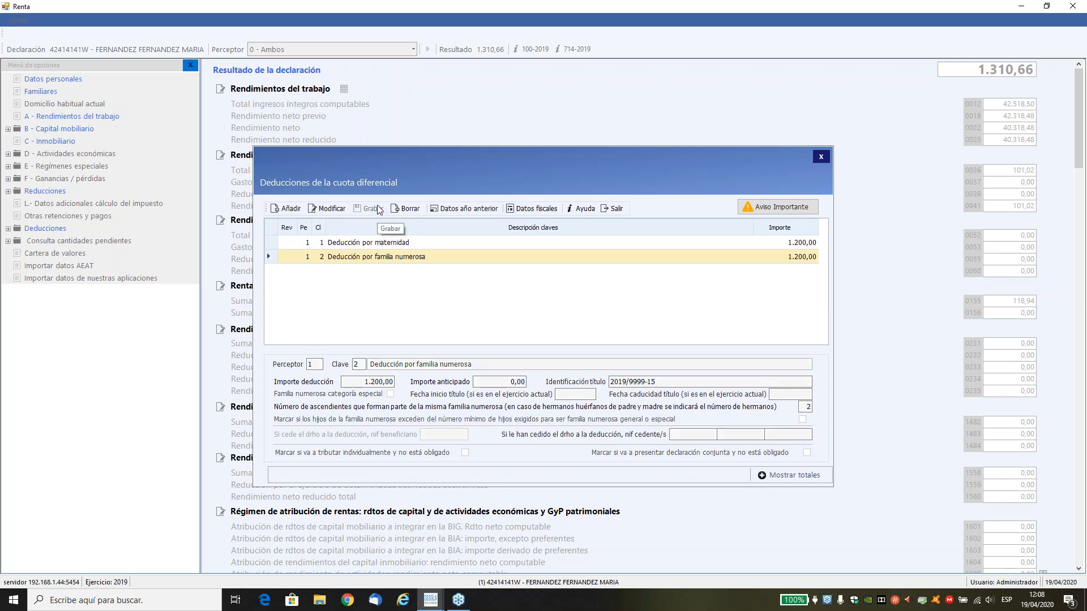
click(612, 208)
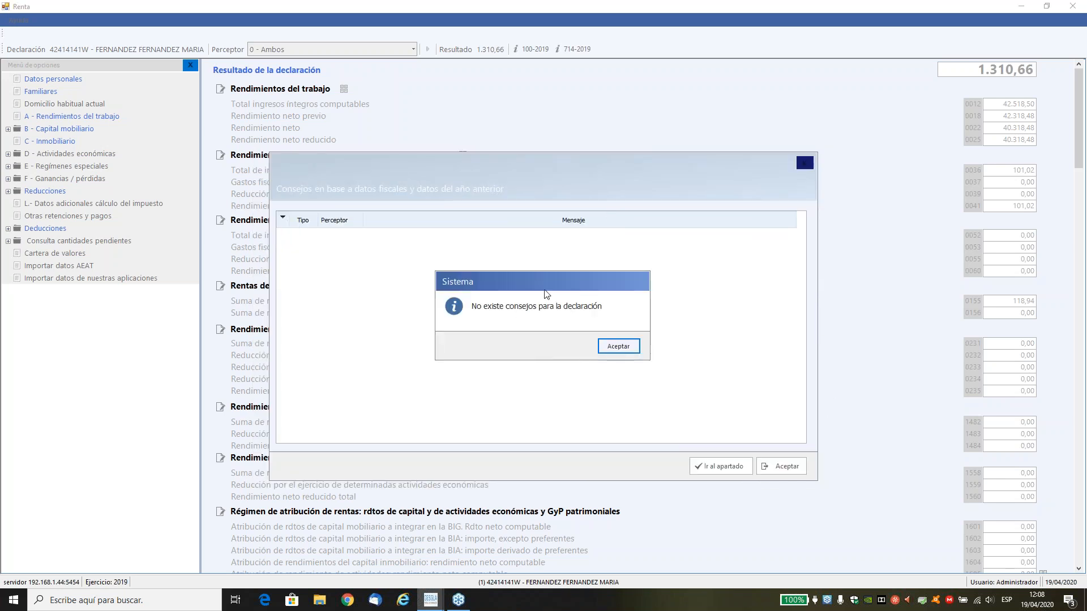
click(616, 346)
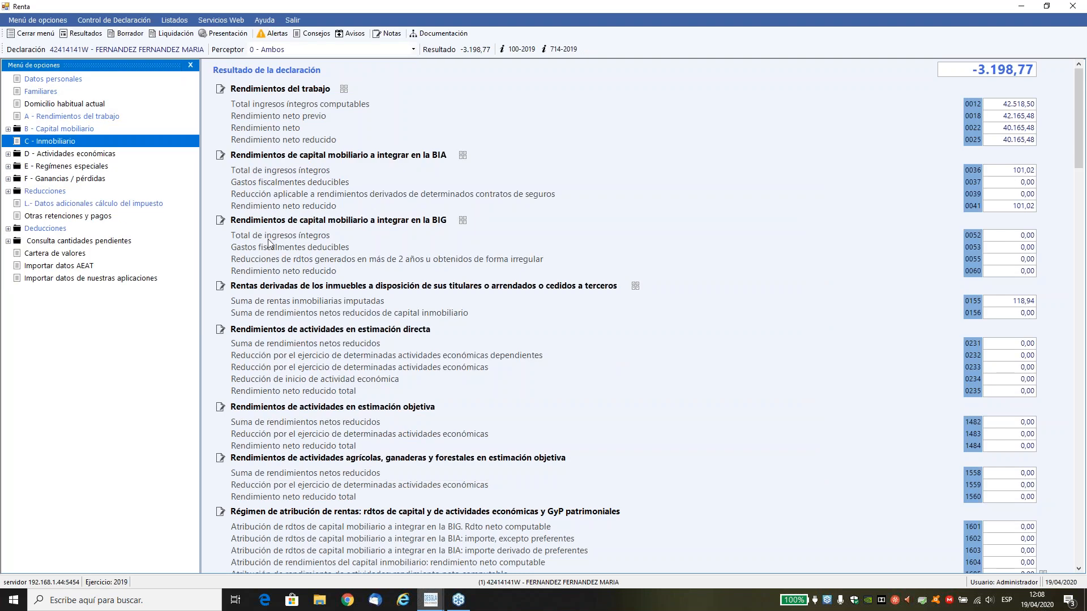
Review the deductions recorded under De la cuota diferencial and close them.
click(8, 228)
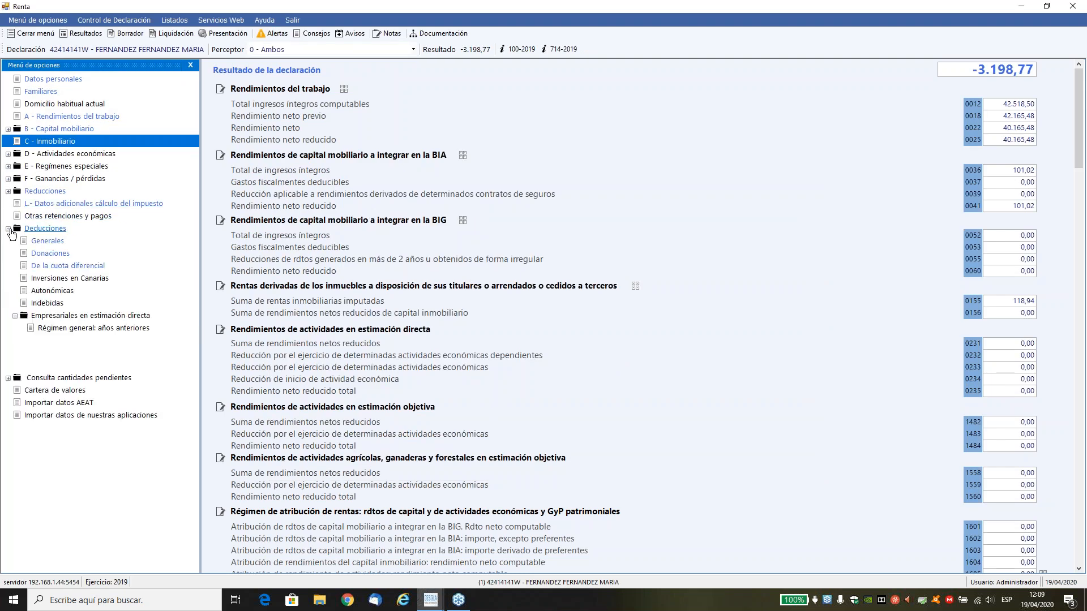
click(34, 266)
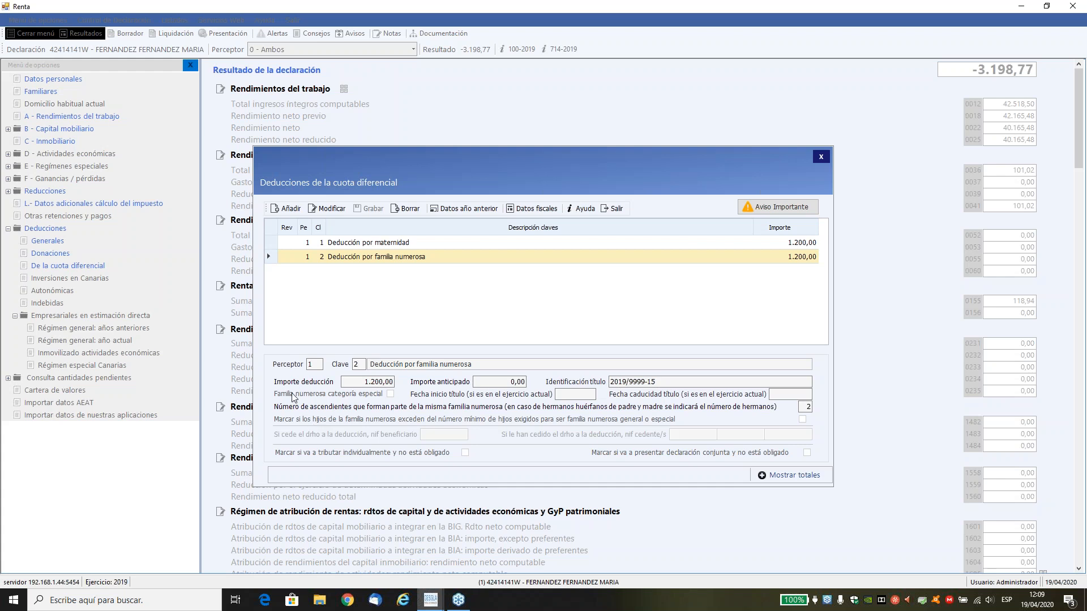
click(616, 208)
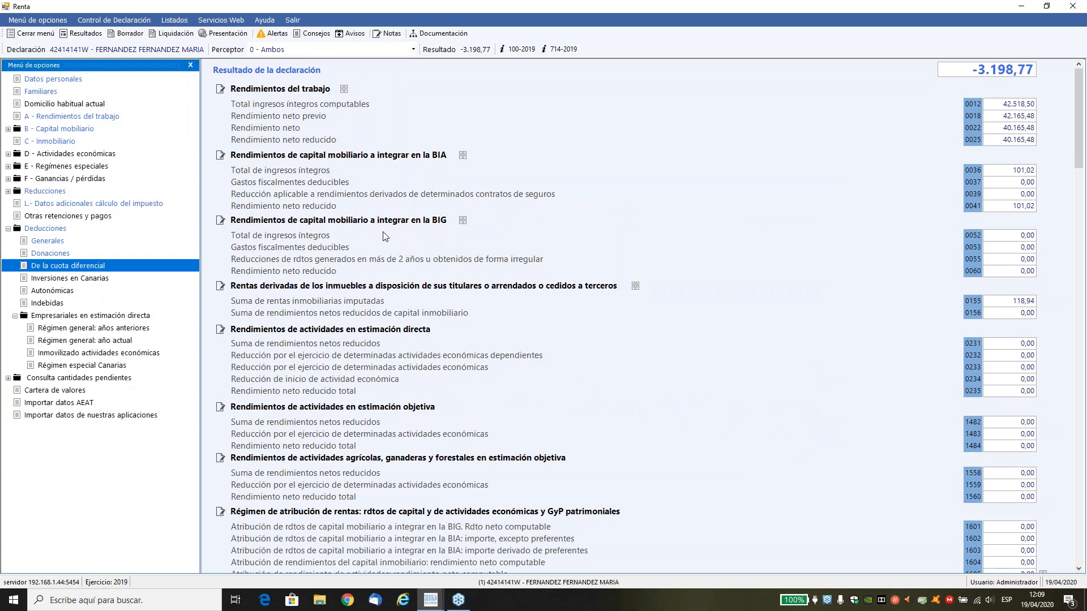
Check the declaration's alerts and compare the individual and joint results, closing the comparison without saving.
click(73, 35)
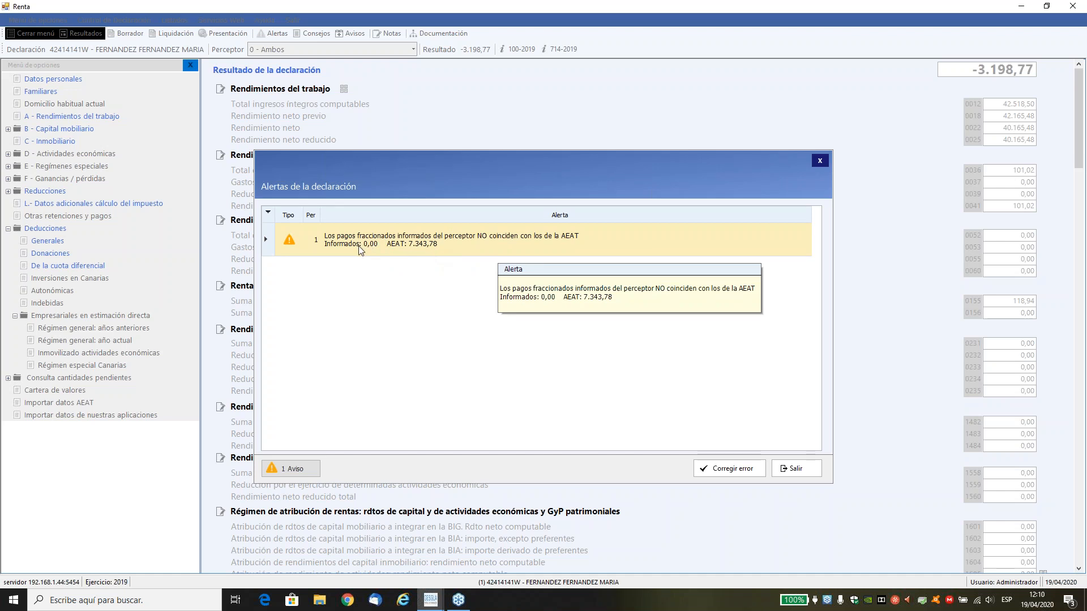
click(793, 463)
click(632, 346)
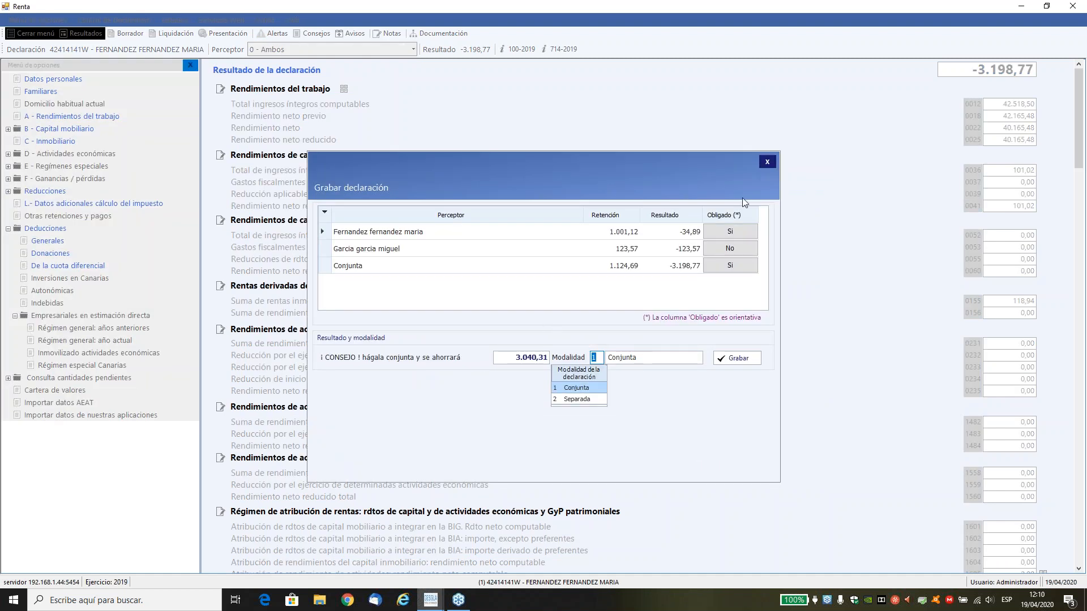
click(767, 162)
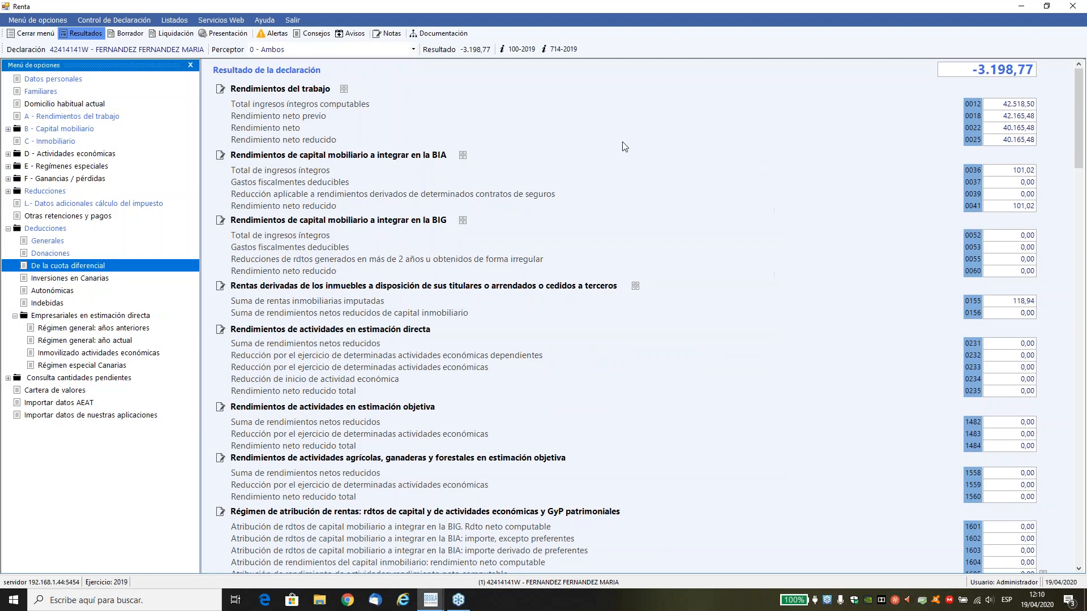
Import perceptor 1's ABOGADOS activity from Empresa Estimación, including the pagos fraccionados.
click(104, 417)
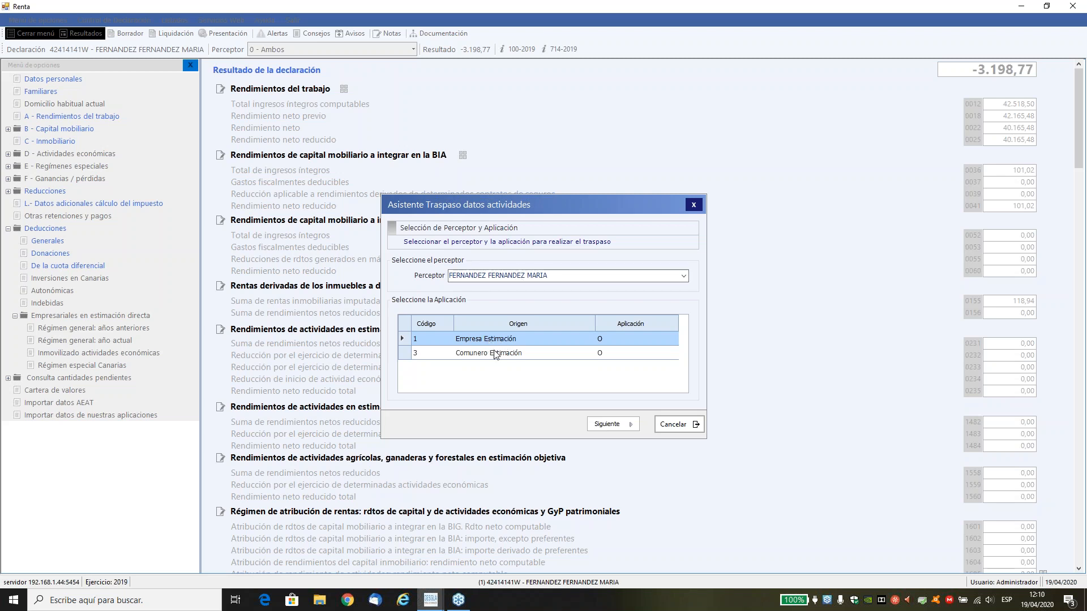
click(614, 424)
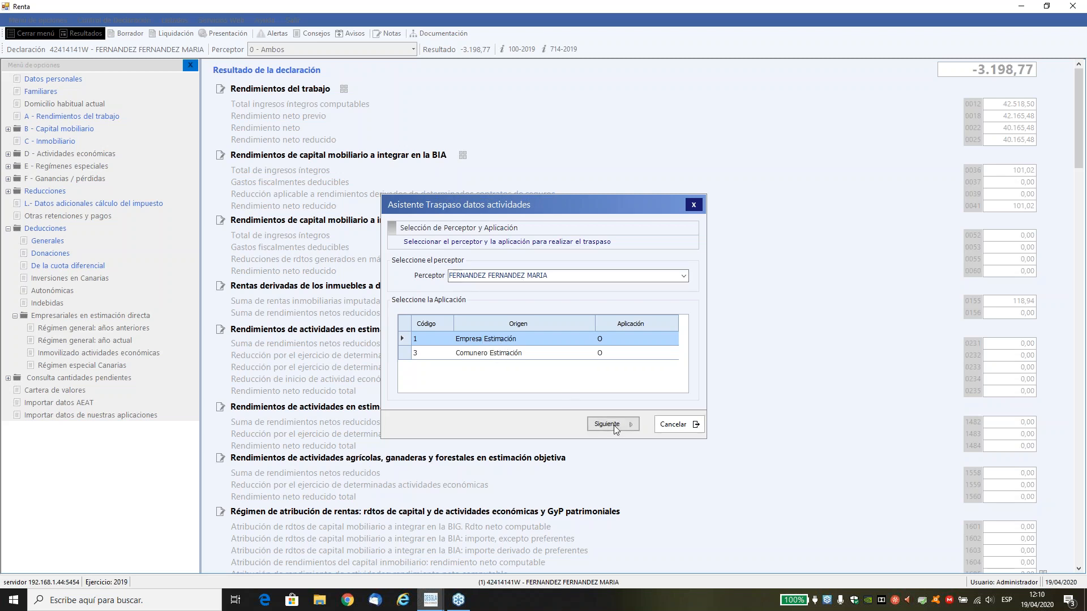
click(387, 263)
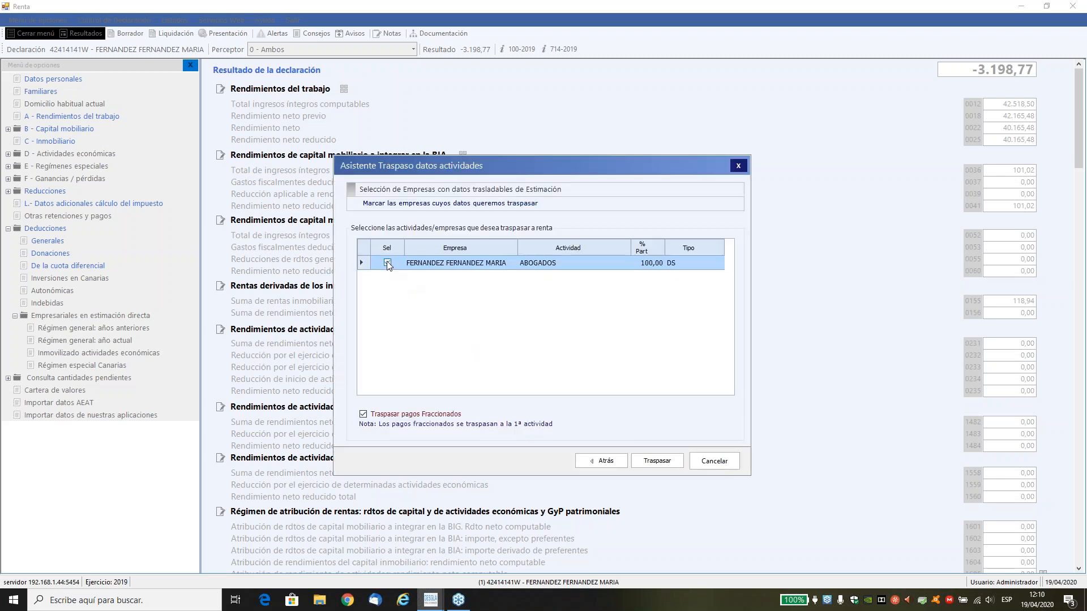
click(656, 463)
click(743, 461)
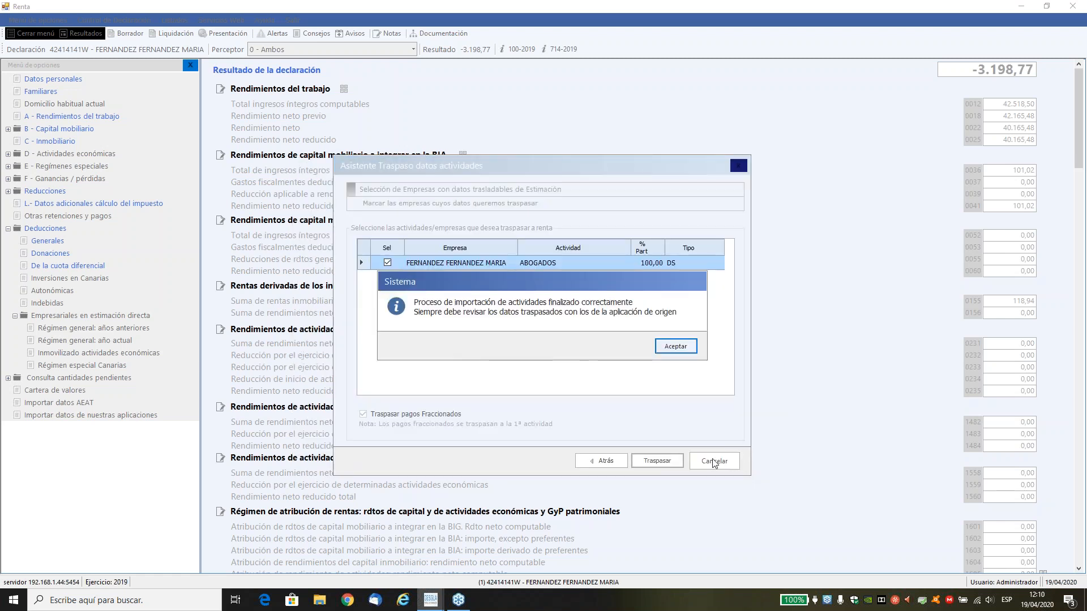
click(663, 345)
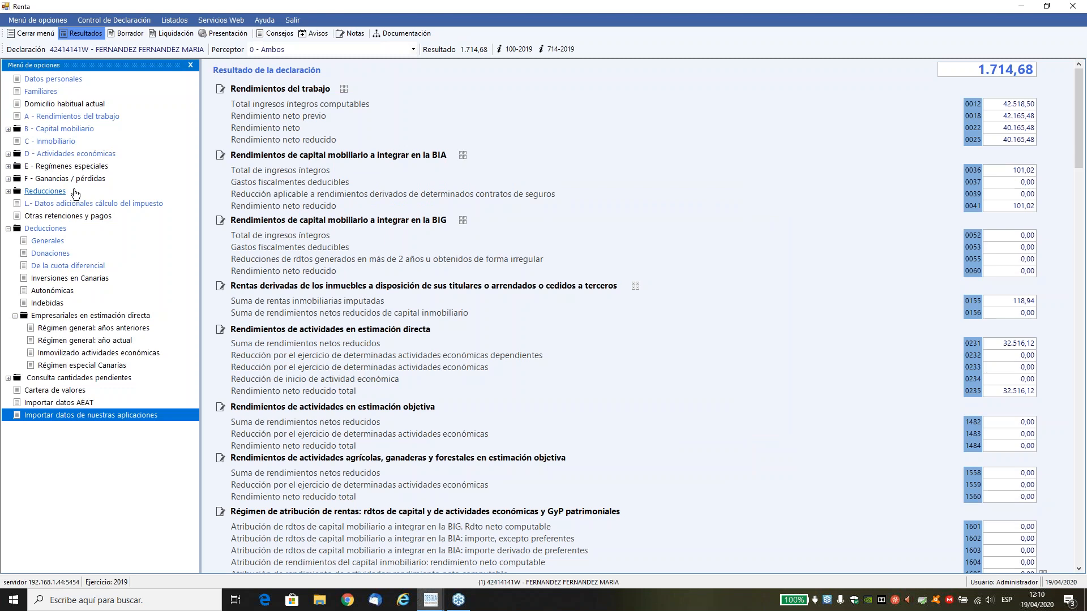
Review the imported ABOGADOS activity's totals under Estimación directa and close them.
click(43, 154)
click(48, 165)
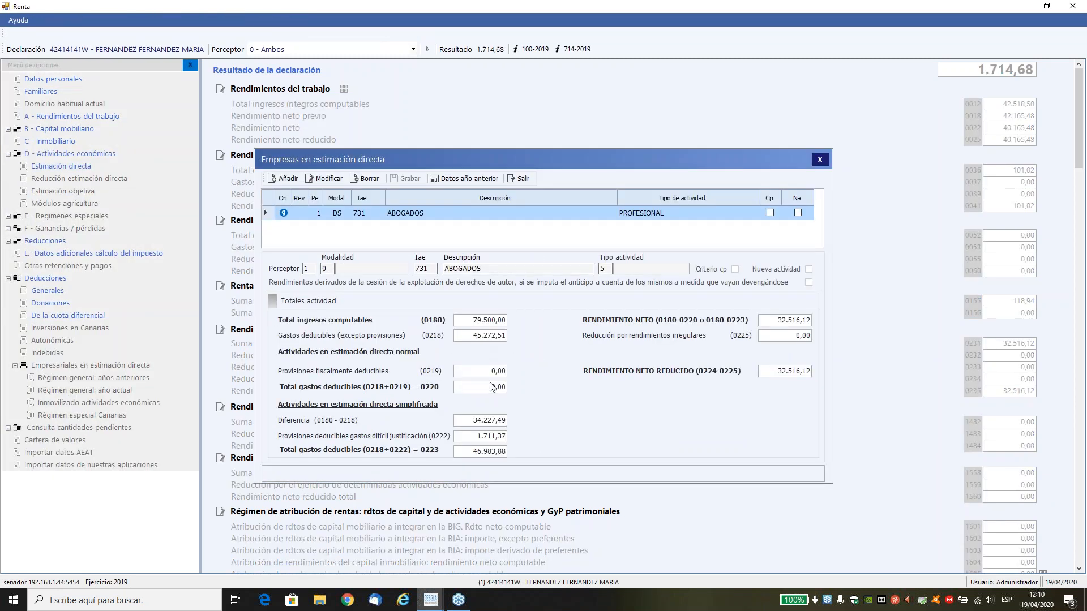
click(519, 179)
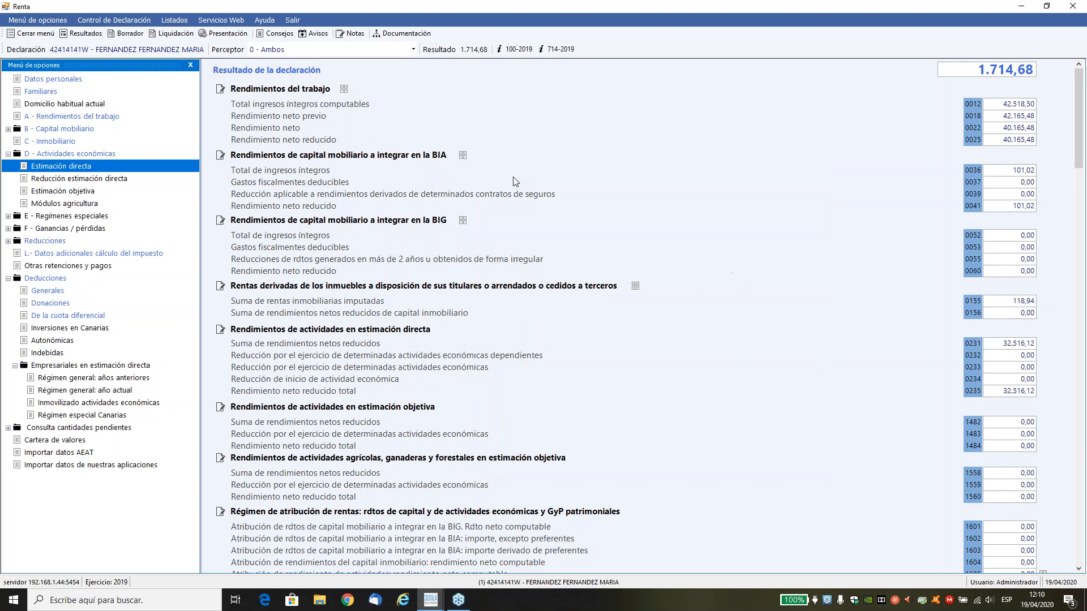
Compare the individual and joint results again and view perceptor 1's breakdown of the obligation to declare.
click(78, 33)
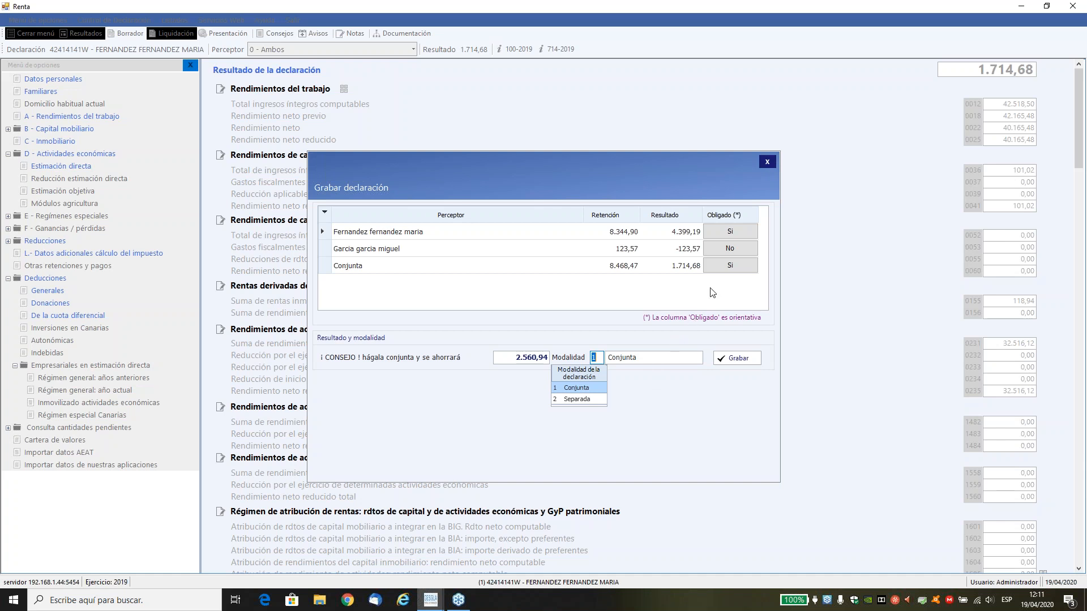
click(729, 232)
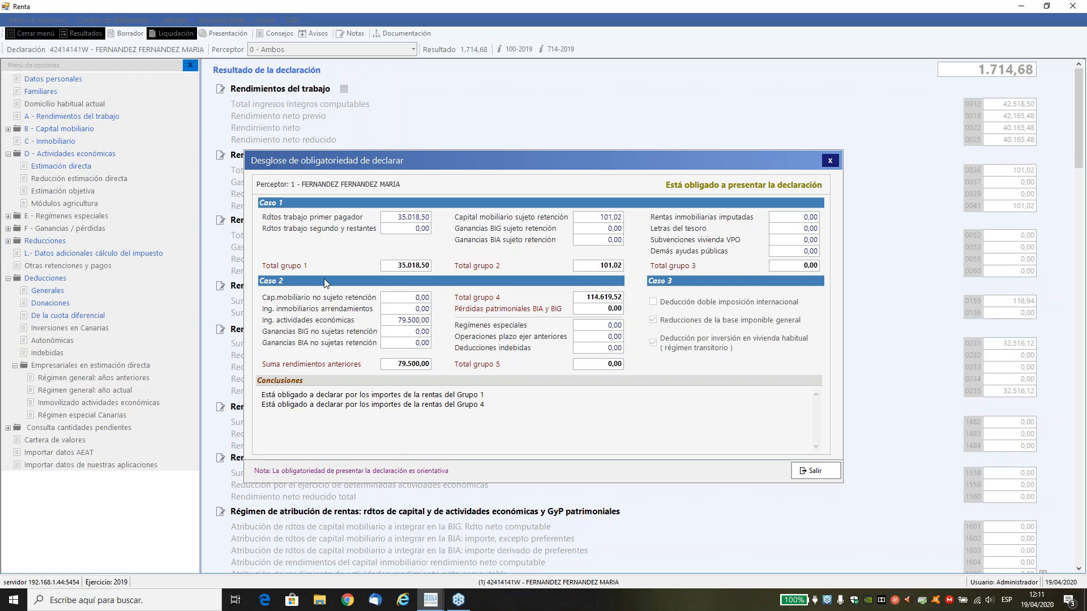
Close perceptor 1's obligation breakdown and the comparison of results without saving the declaration.
click(804, 472)
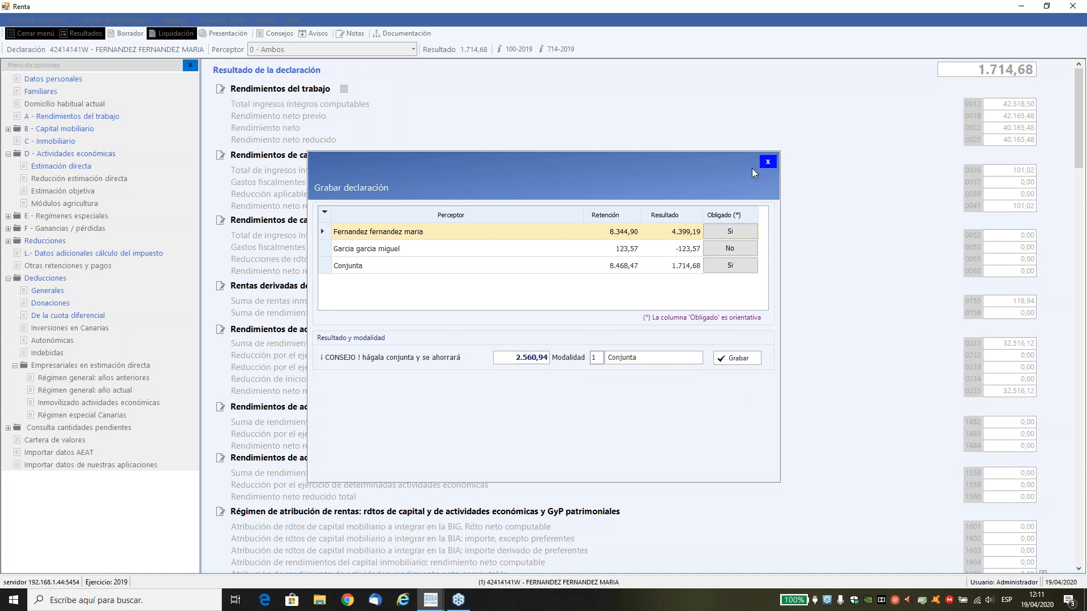
click(767, 162)
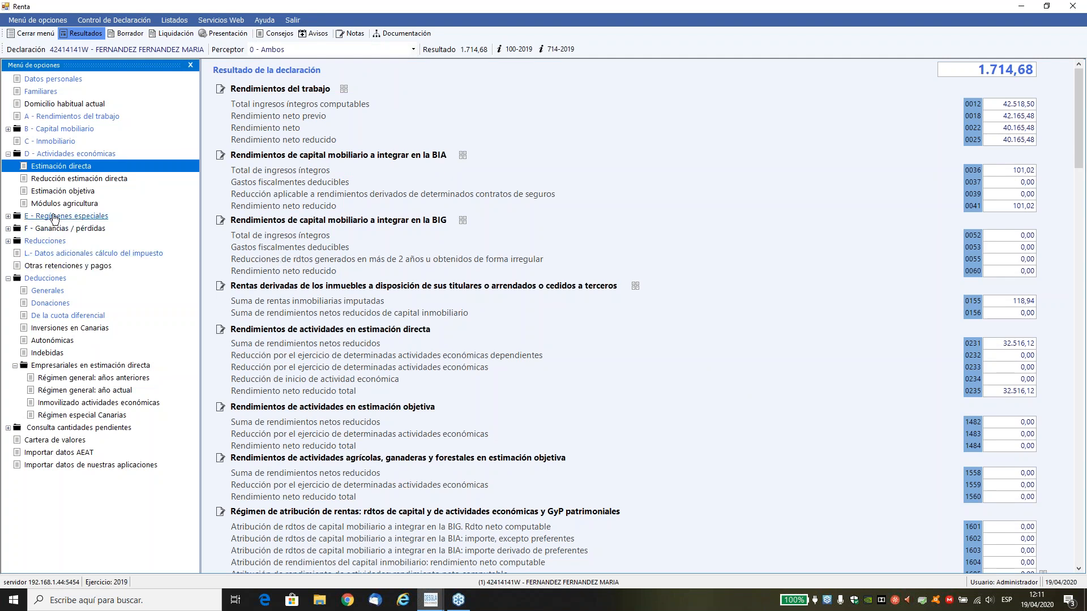
Open the ABOGADOS activity in Estimación directa for editing and examine its Seguridad social and S.Social aportaciones a mutualidades expenses.
click(55, 167)
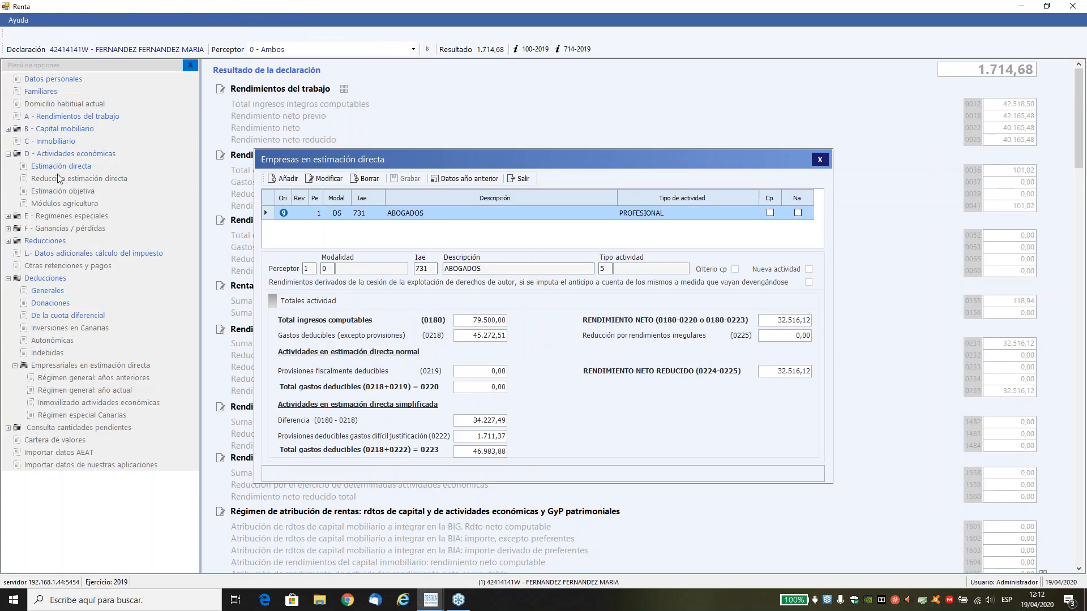
click(328, 178)
key(Tab)
key(Tab)
key(Tab)
key(Tab)
key(Tab)
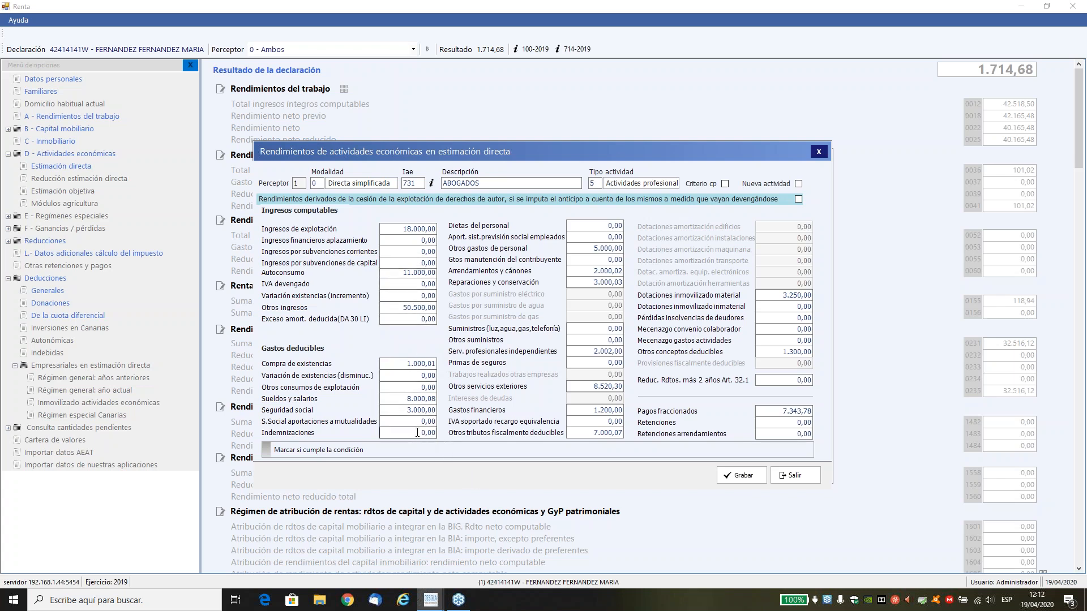
click(397, 411)
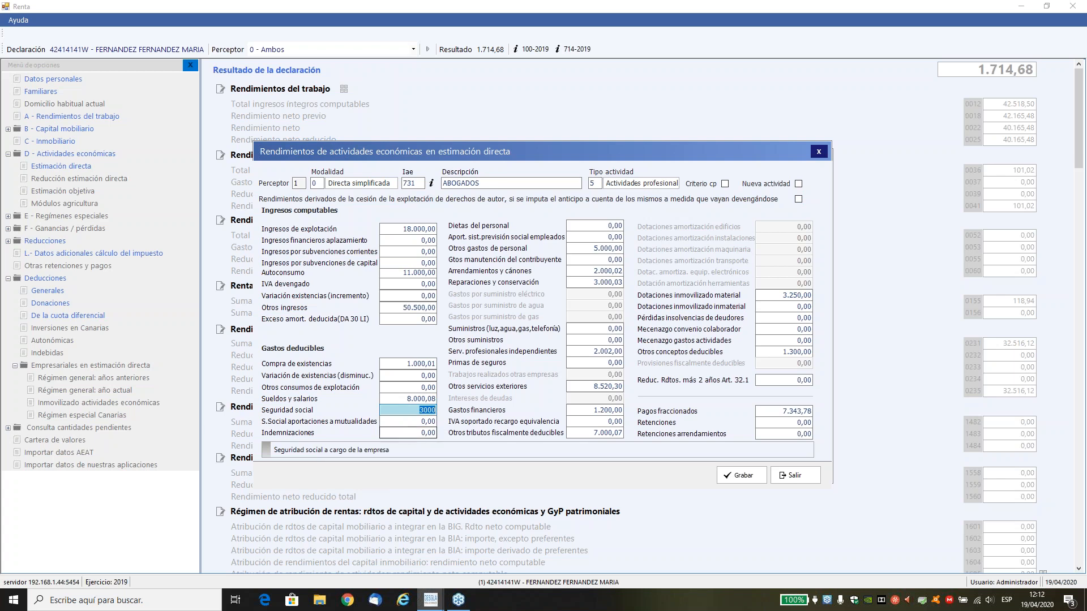
click(413, 424)
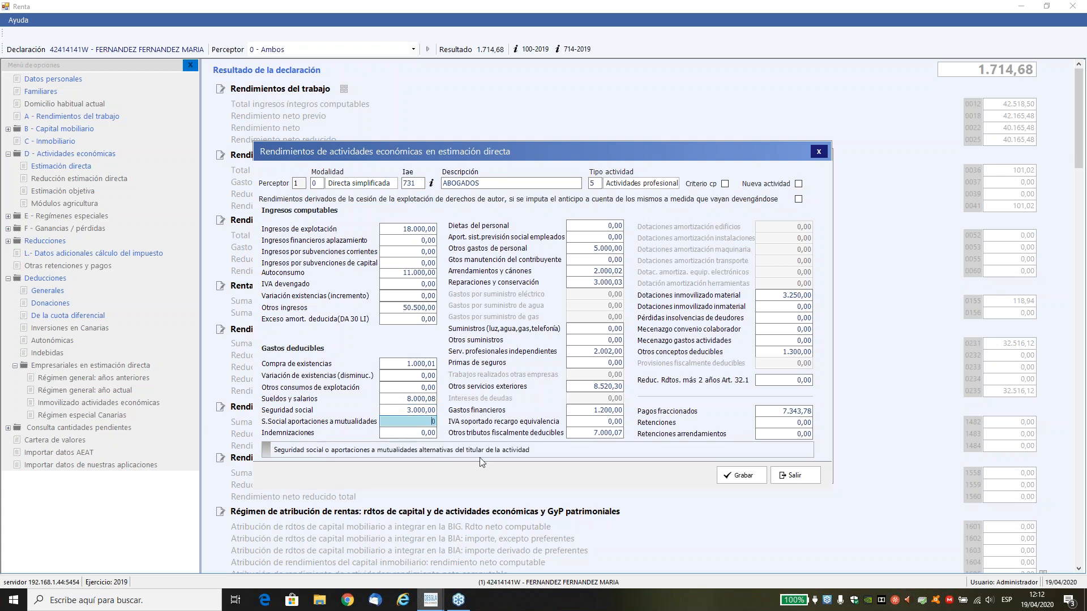
Examine the activity's Suministros, Otros suministros and Otros servicios exteriores expense fields.
click(576, 329)
key(Tab)
key(Tab)
key(Tab)
key(Tab)
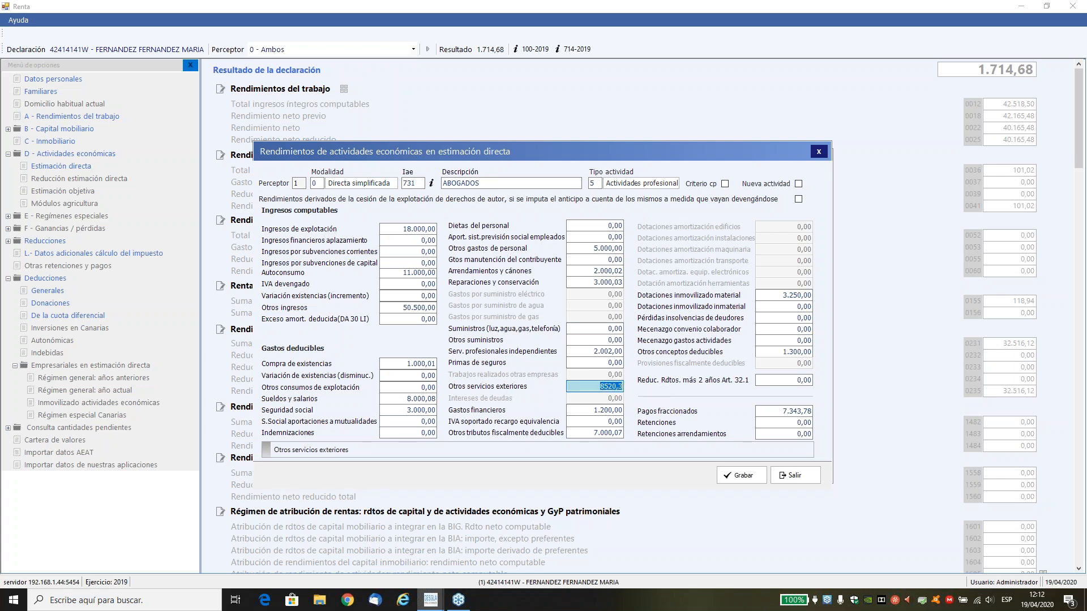
click(598, 328)
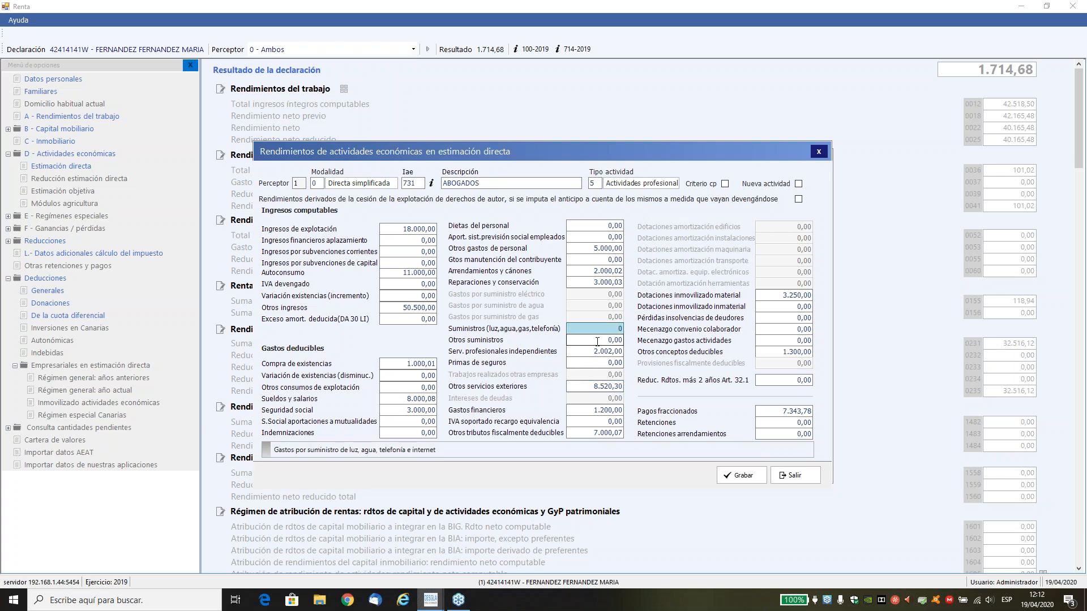
click(597, 342)
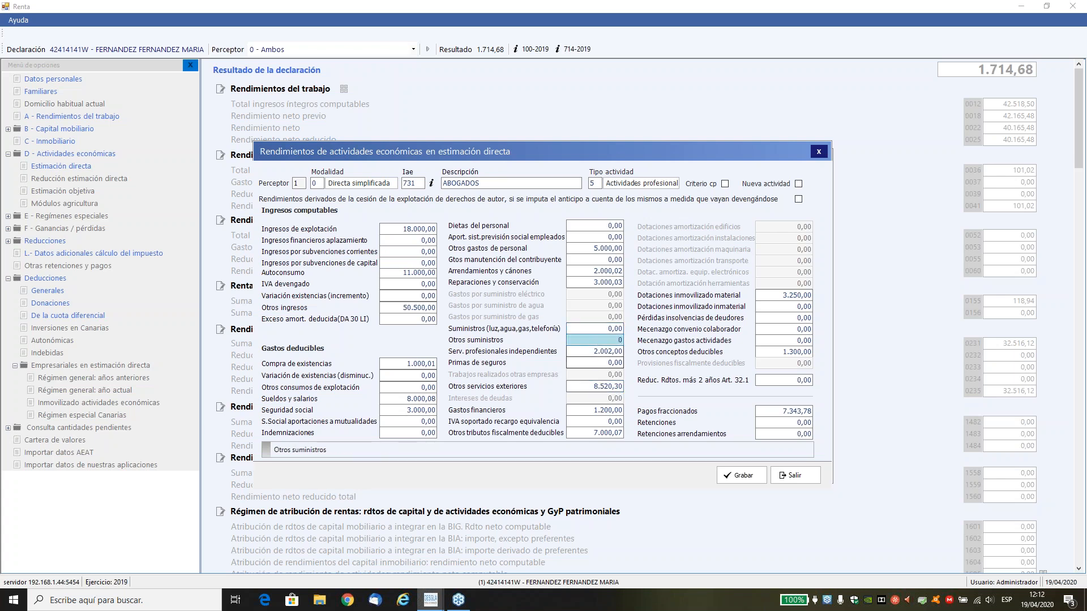
click(591, 386)
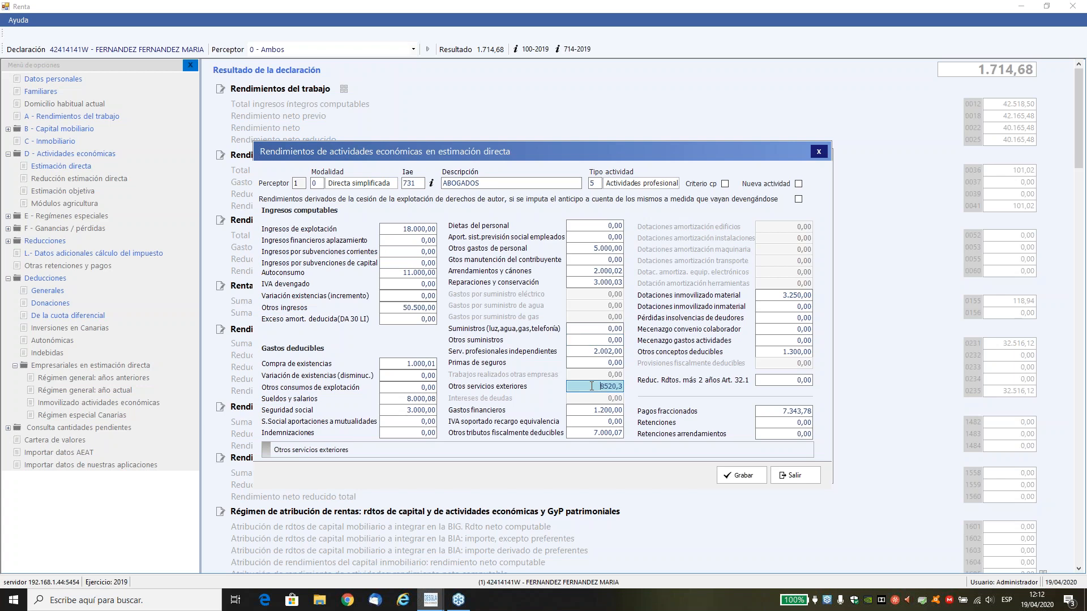
Examine the Dotaciones inmovilizado material and Otros gastos de personal amounts, leaving the ABOGADOS activity without saving.
click(797, 295)
drag(797, 295, 817, 297)
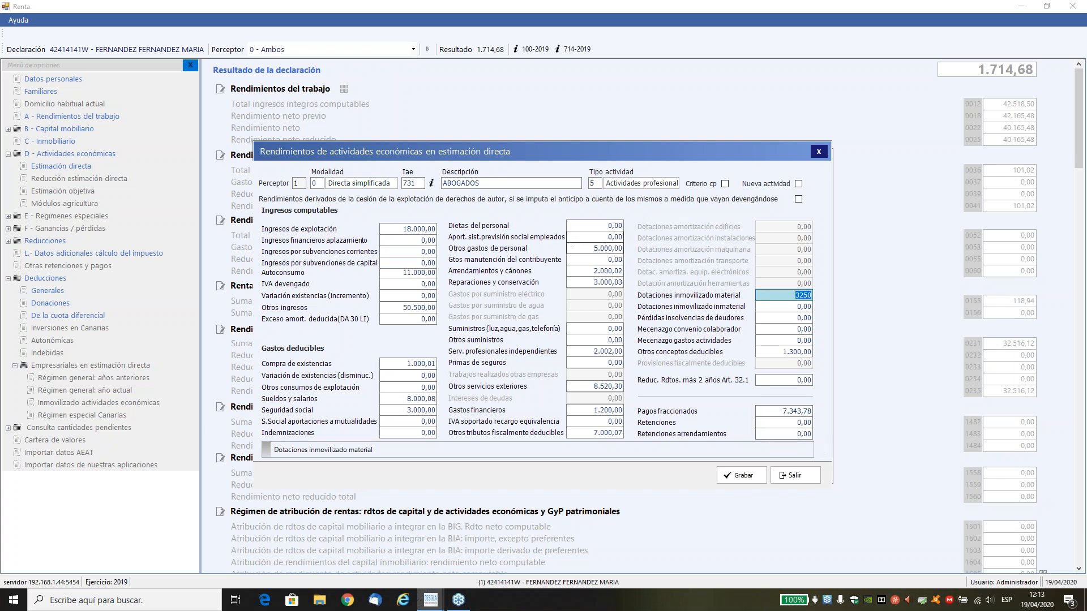
click(604, 251)
drag(603, 253, 625, 251)
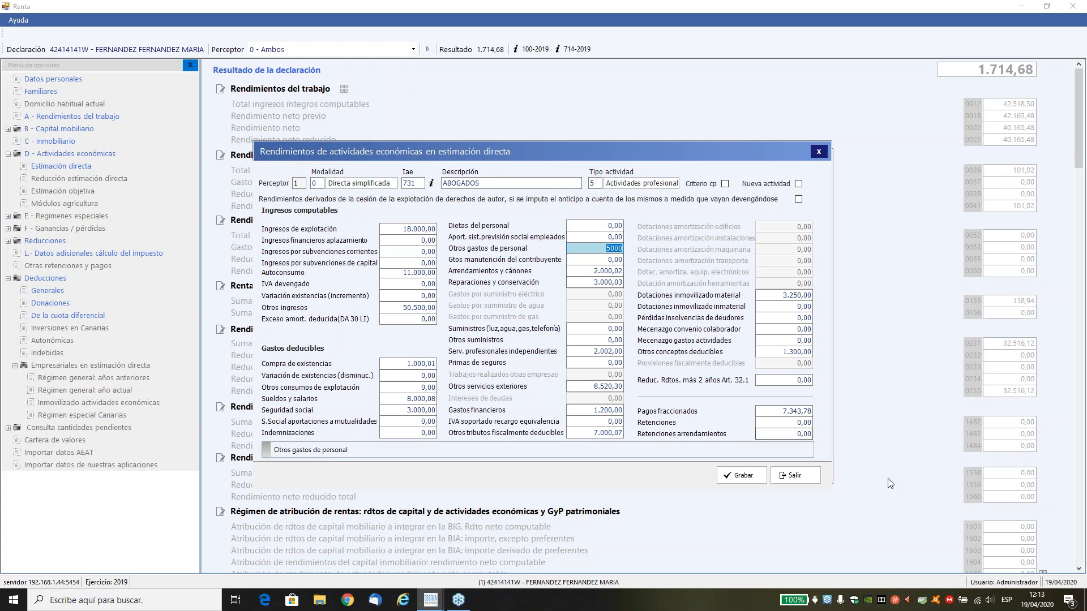
click(788, 468)
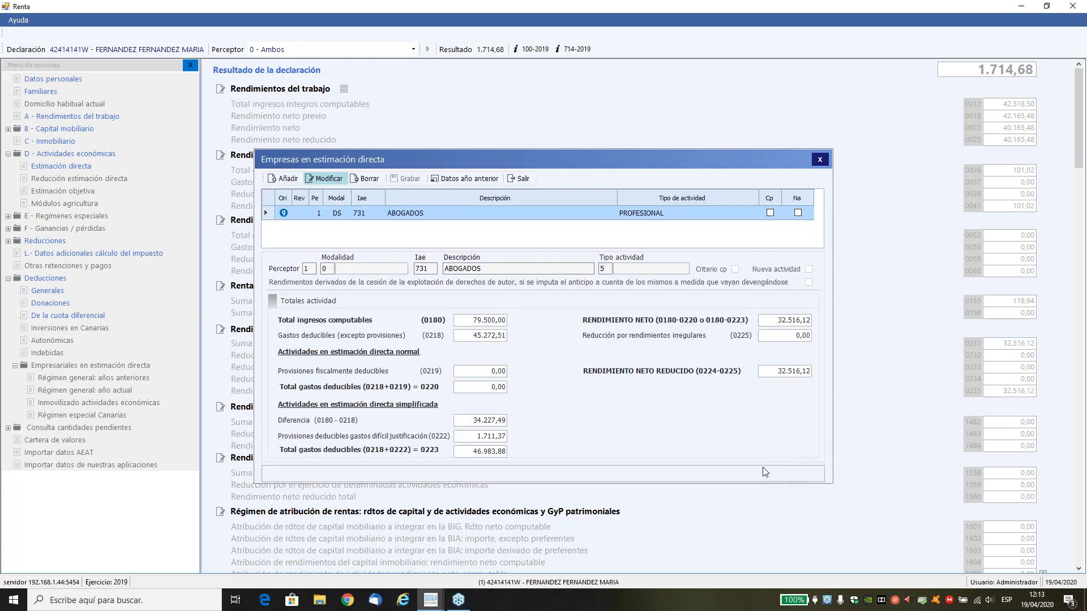
click(524, 179)
From the Consejos tip on self-employed contributions, open the ABOGADOS activity for editing and check both social security fields.
click(282, 35)
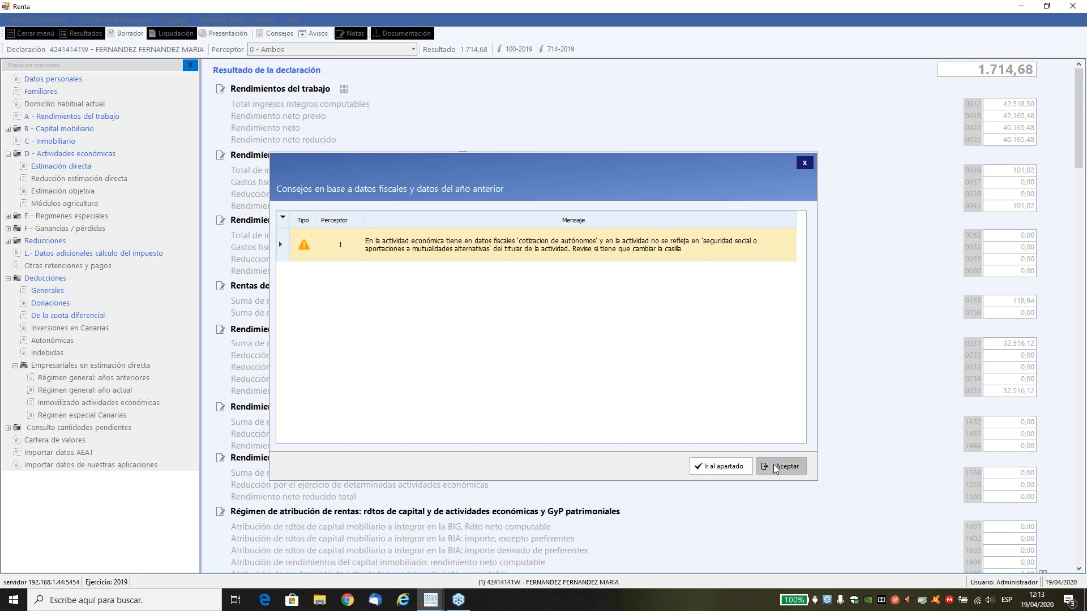
click(710, 468)
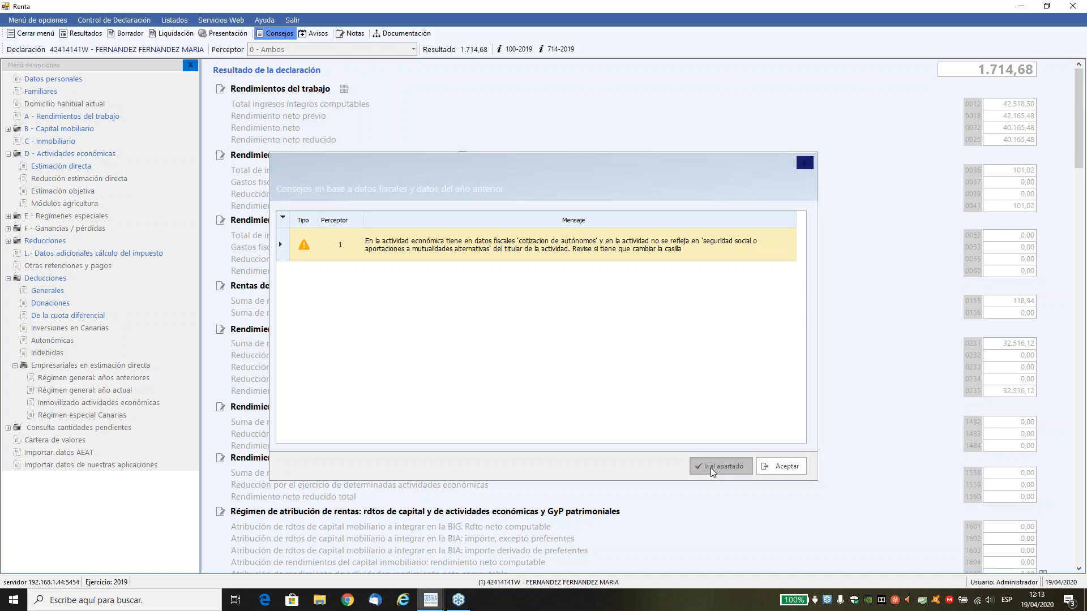
click(325, 178)
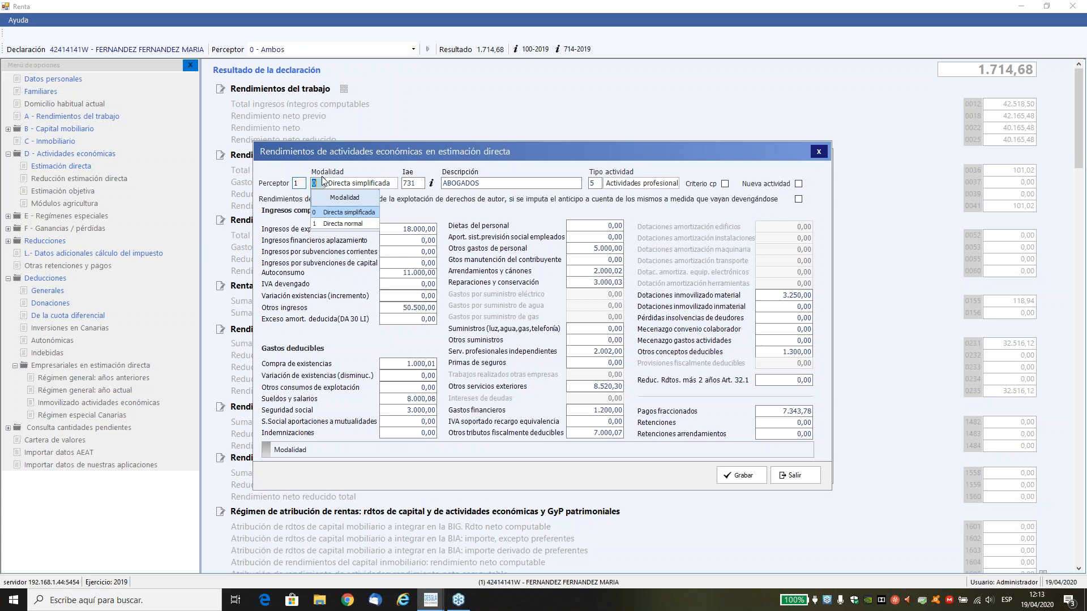
click(419, 410)
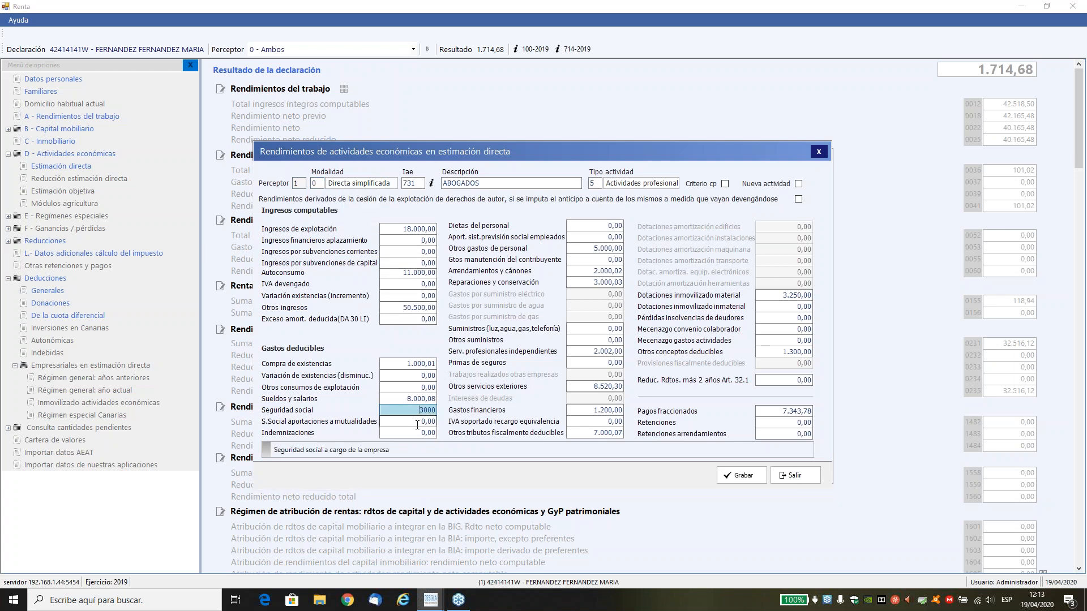
drag(416, 411, 442, 417)
click(405, 421)
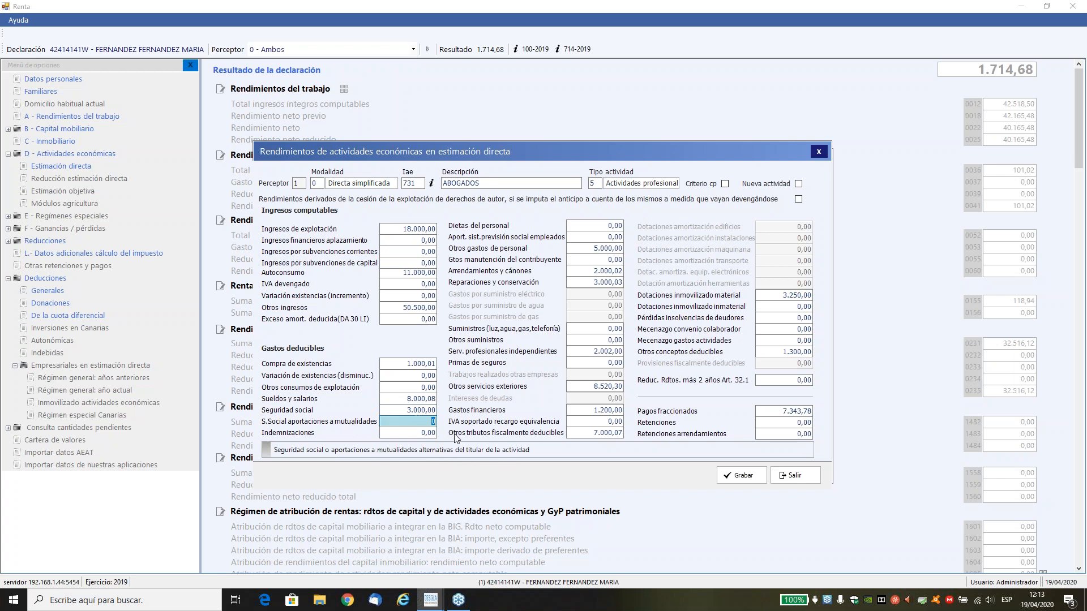
click(437, 409)
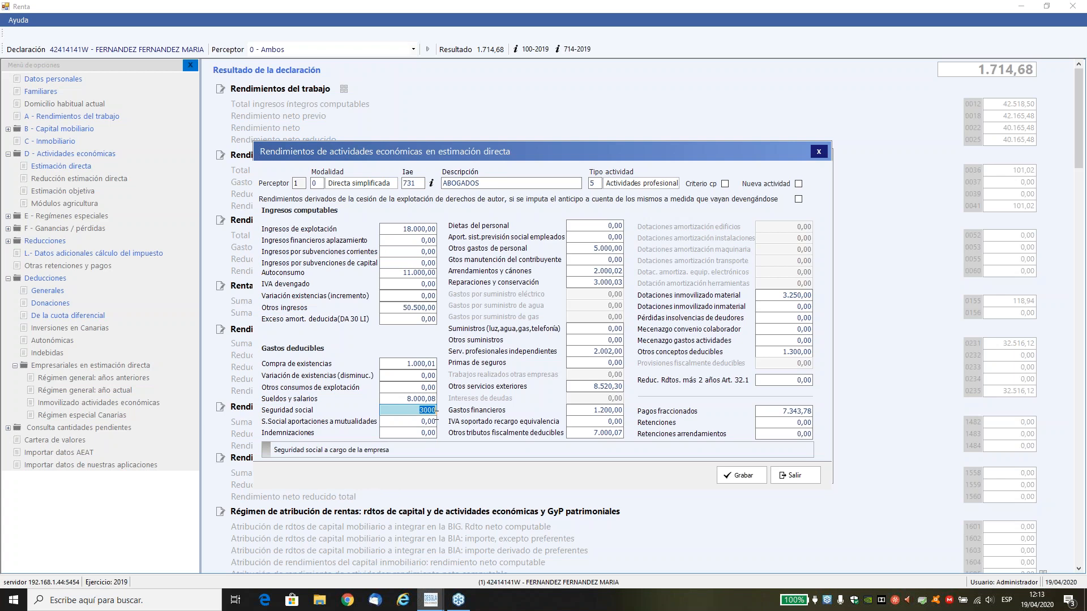
Move the 3000 from Seguridad social to S.Social aportaciones a mutualidades, save the activity and return to the declaration's results.
right_click(427, 406)
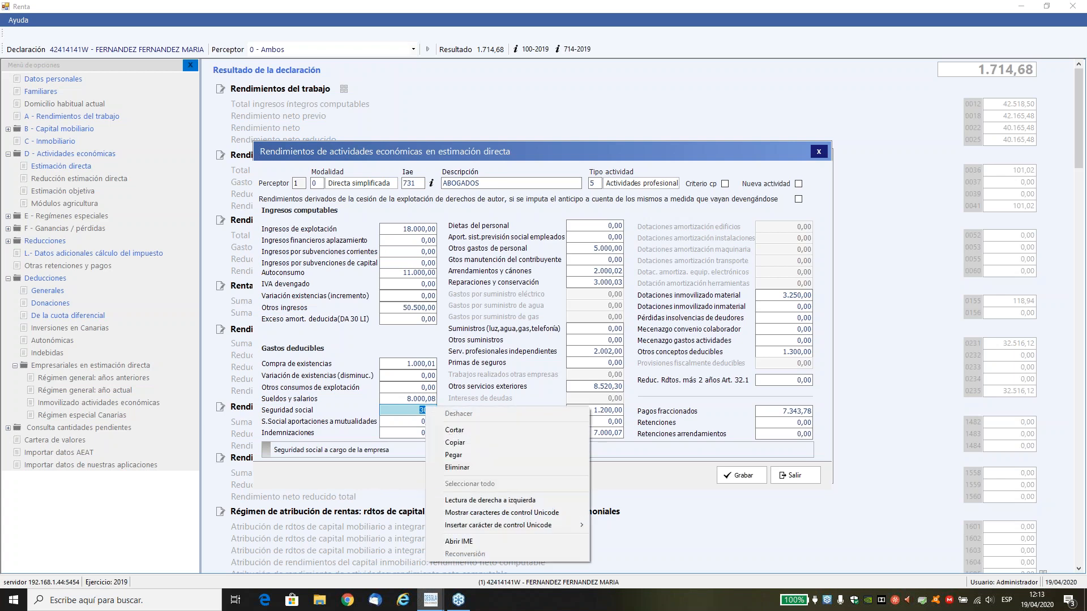
click(446, 431)
key(Tab)
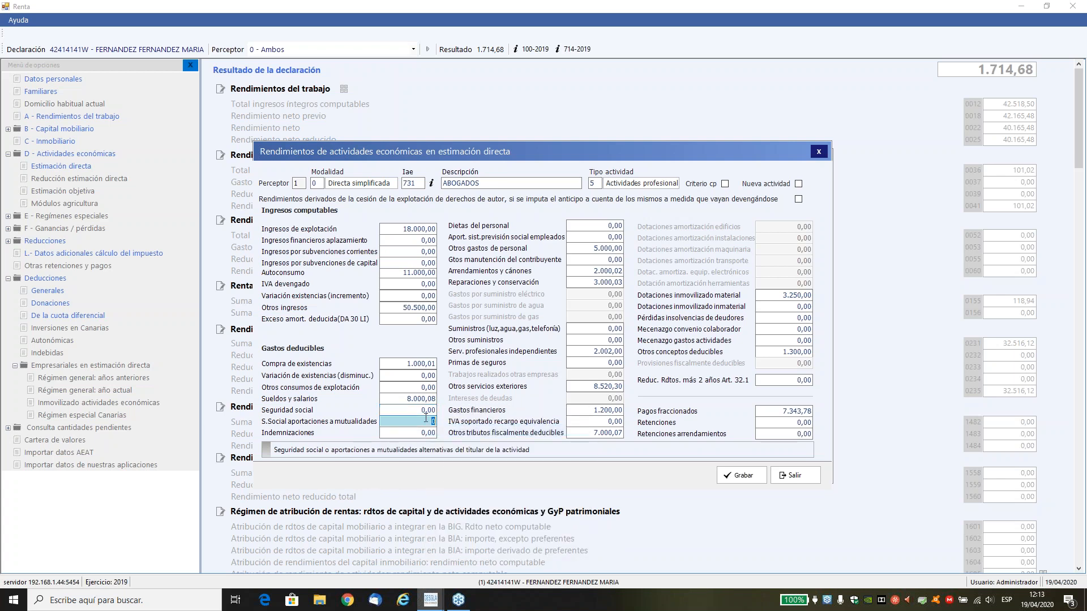
right_click(426, 417)
click(446, 462)
click(737, 475)
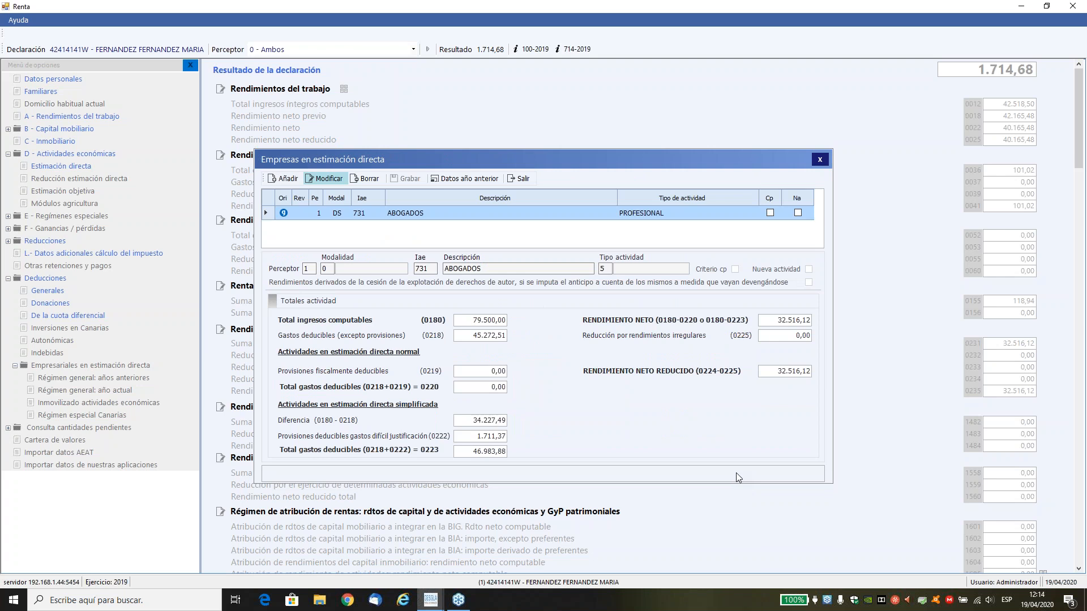
click(524, 179)
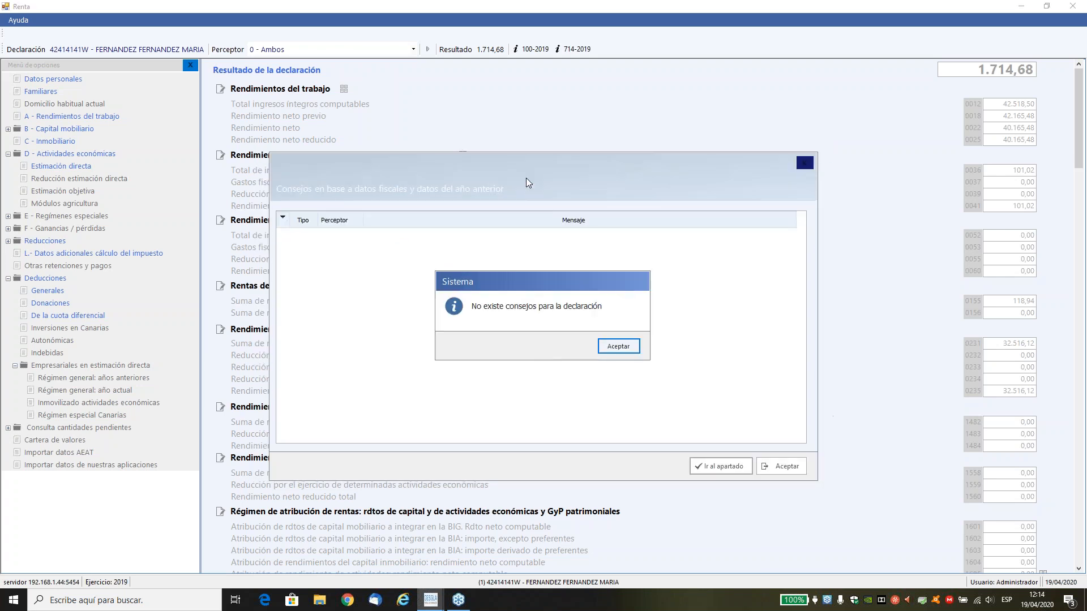
click(602, 346)
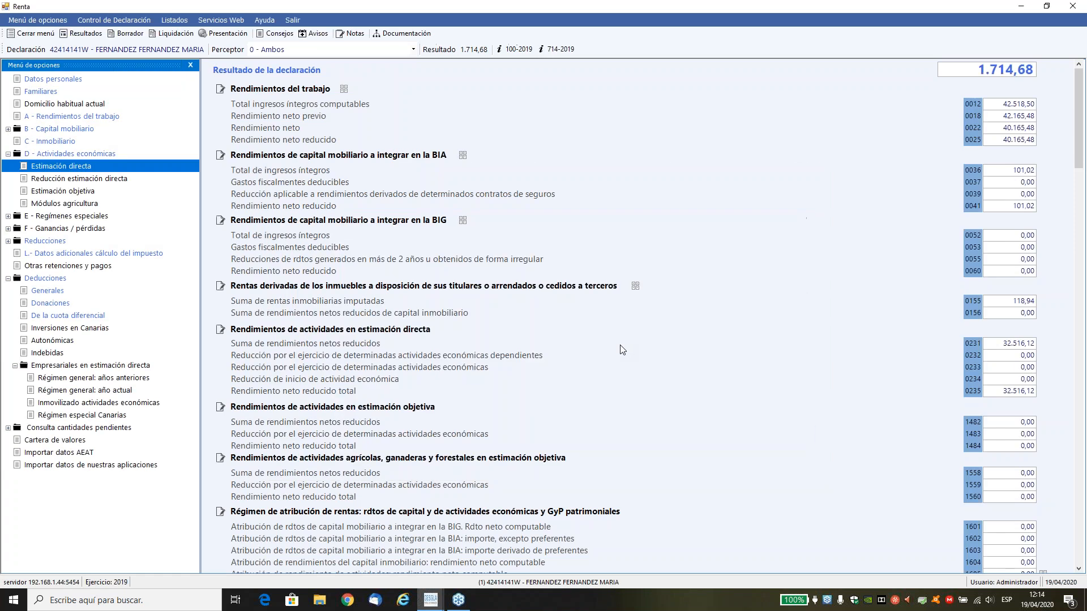
Open perceptor 2's A disposición property under Inmobiliario and review its identification data and ownership percentage without saving.
click(50, 141)
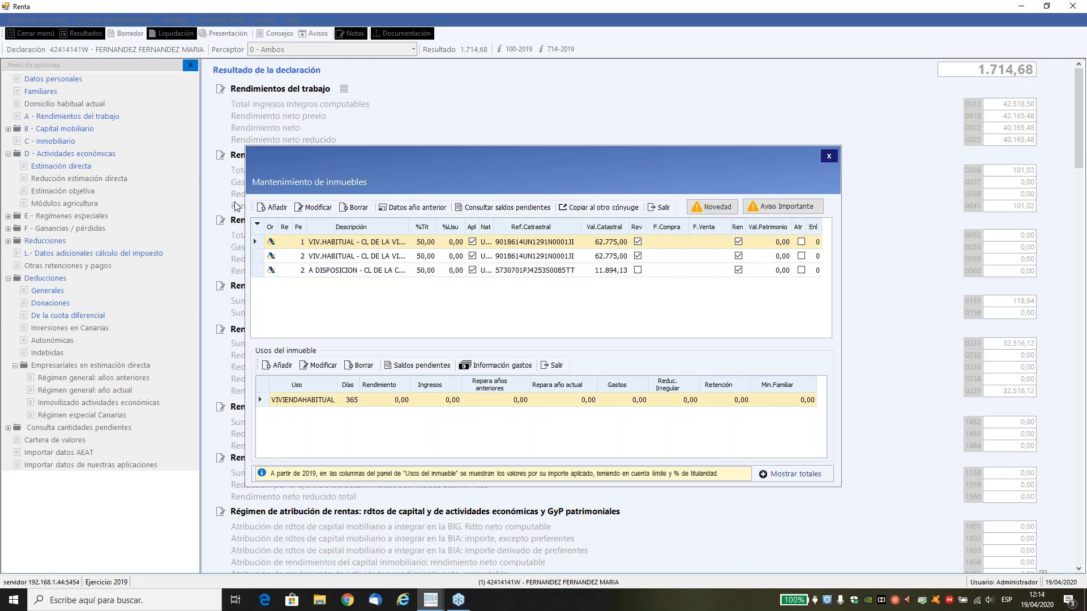
click(331, 271)
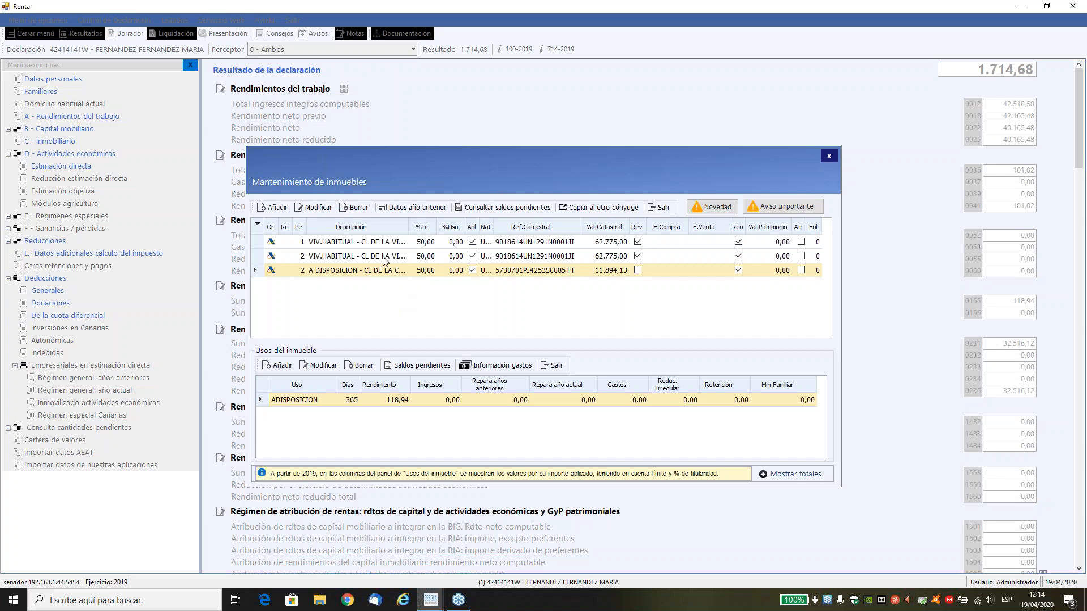
click(318, 208)
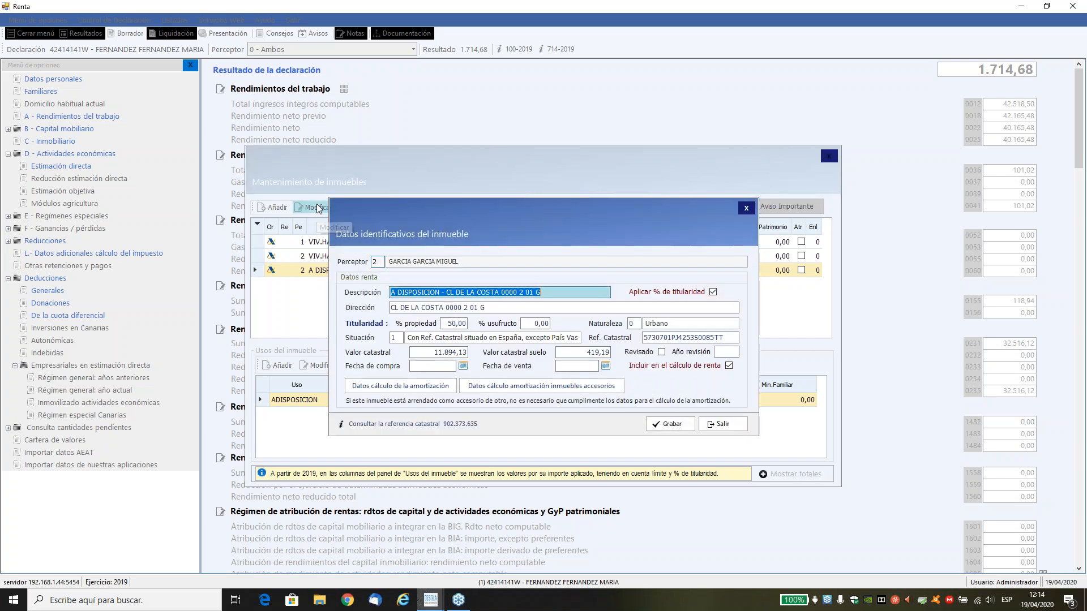
click(454, 326)
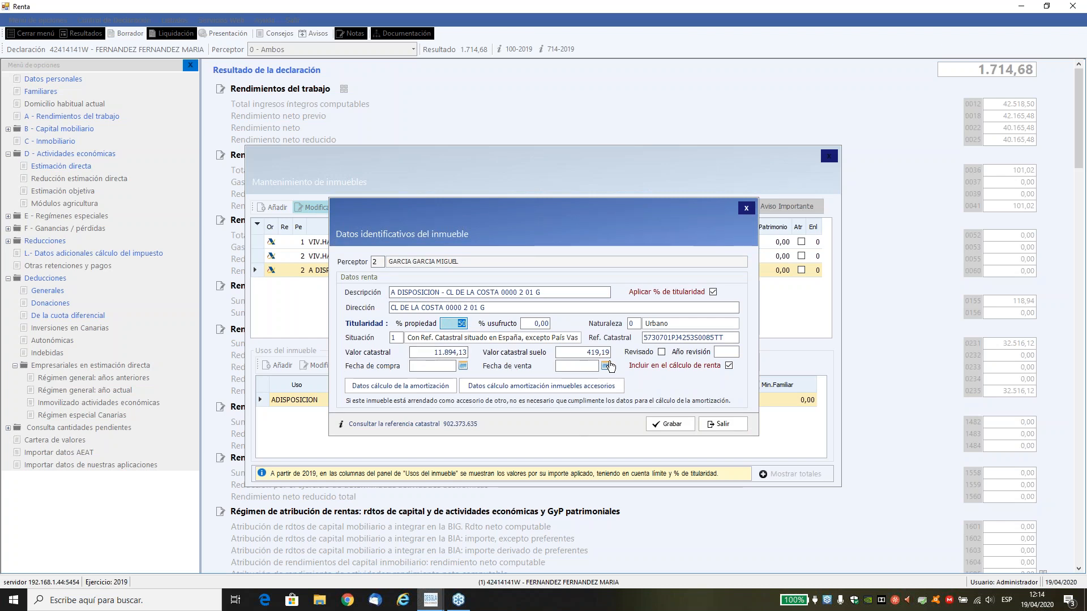
click(717, 424)
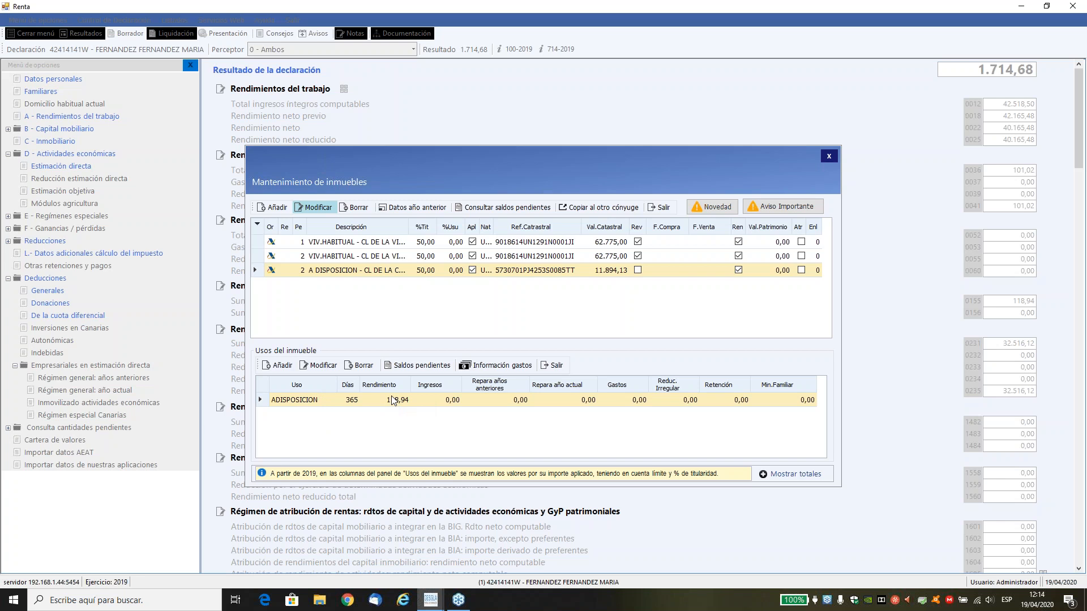
click(321, 208)
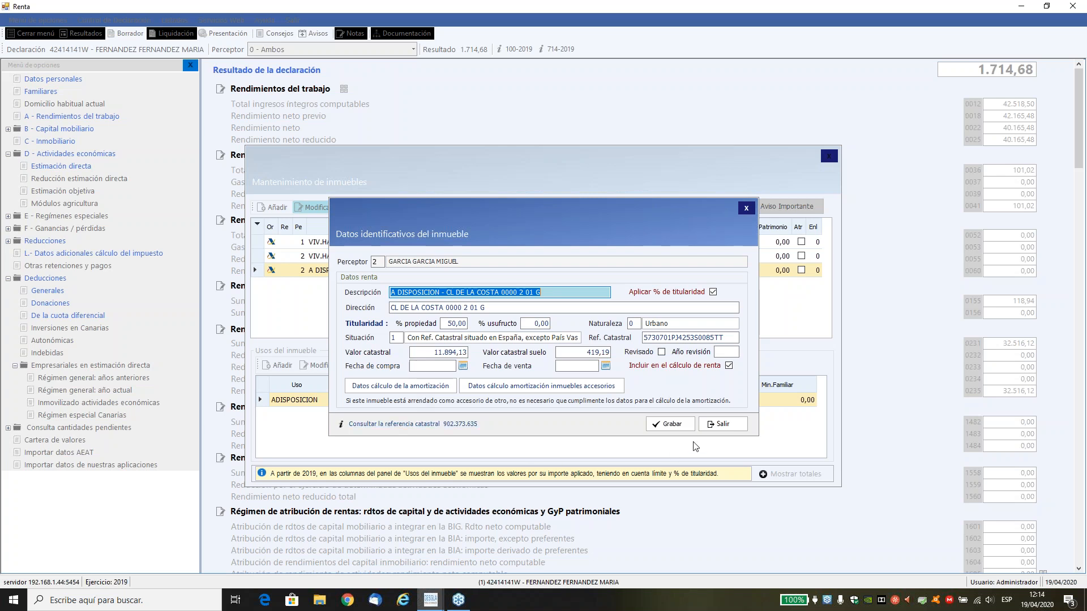
click(722, 424)
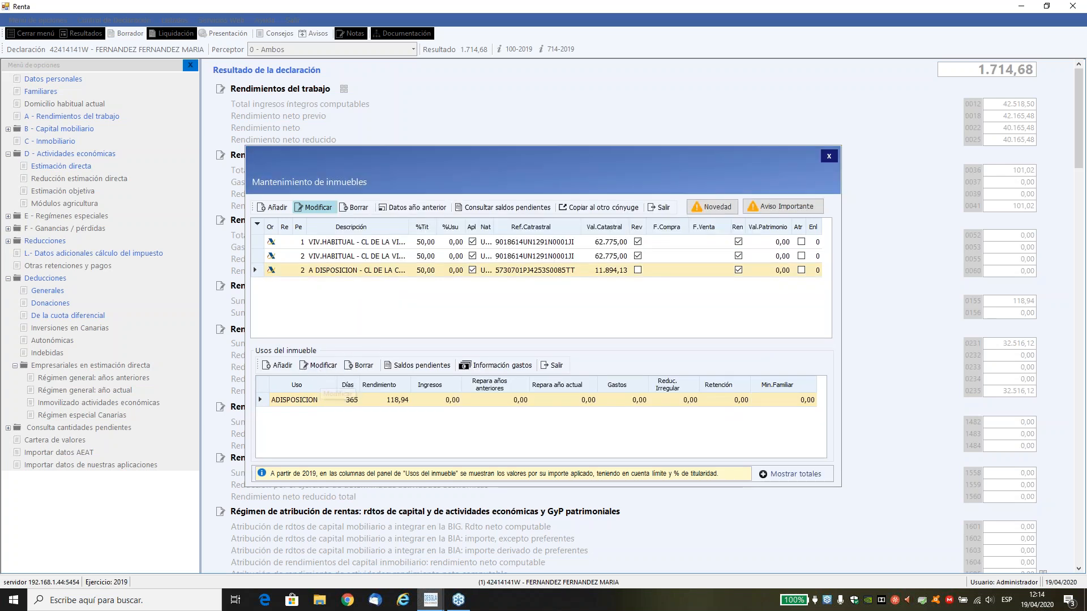
Delete the ADISPOSICION use from perceptor 2's property and add a new use with code 1, Arrendamiento.
click(358, 369)
click(571, 348)
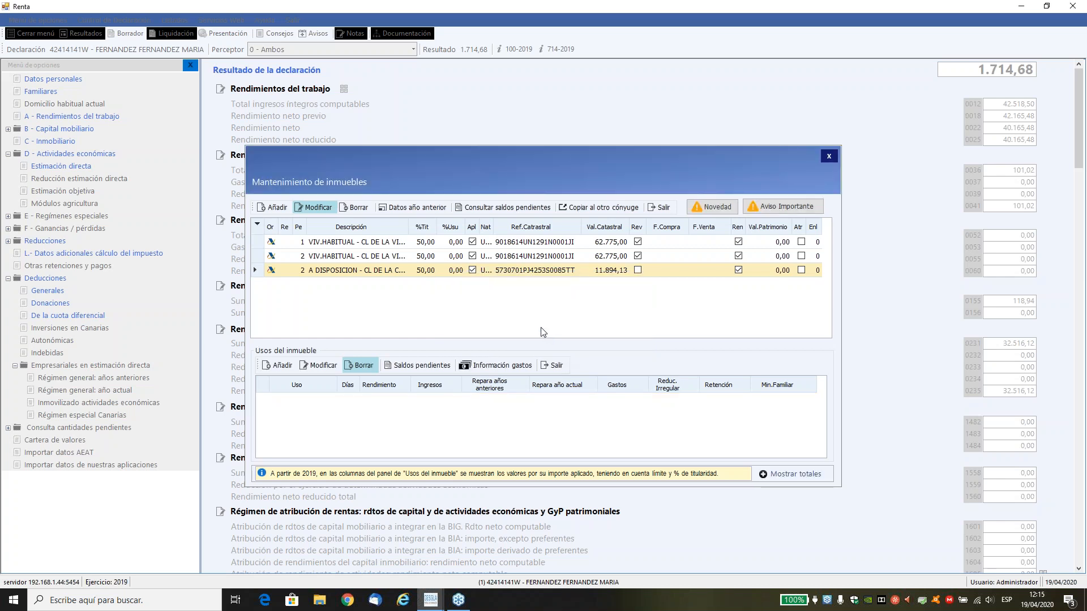
click(283, 364)
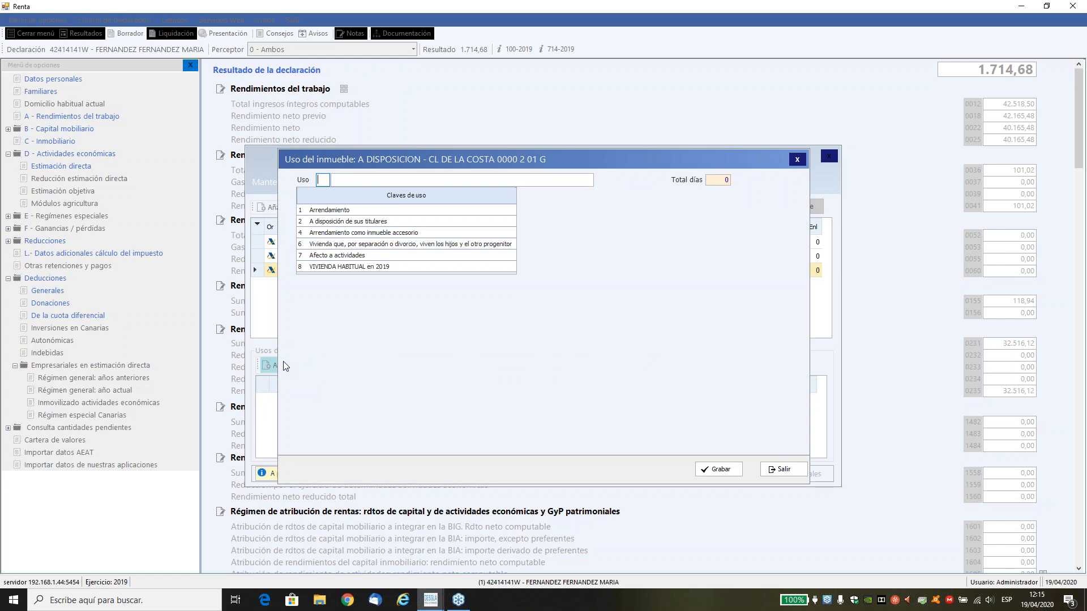
text(1)
key(Return)
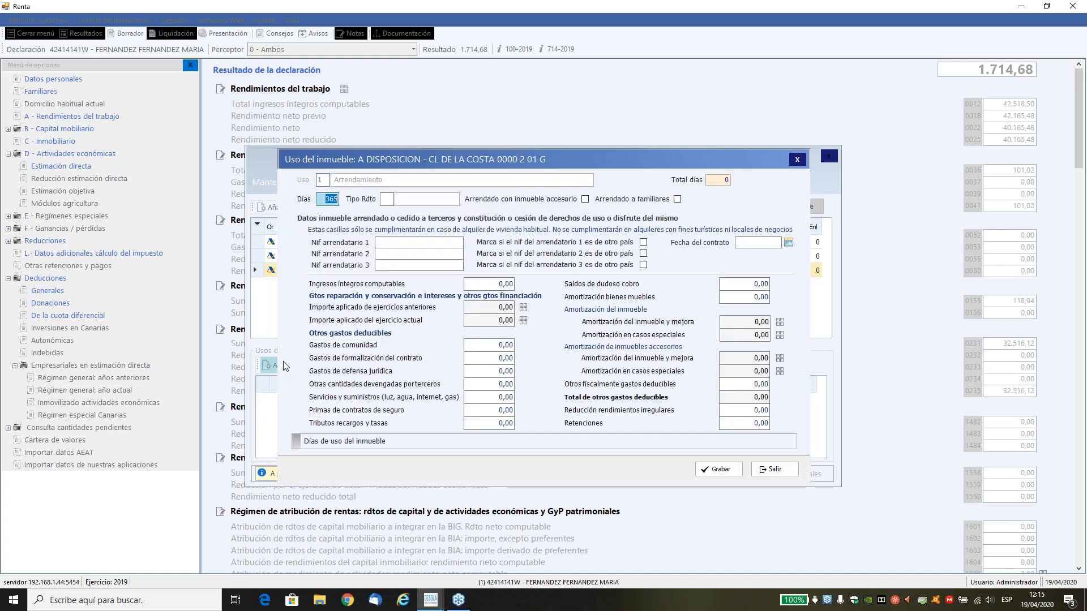
Keep 365 days of rental and set Tipo Rdto to 3, Sin reducción, leaving the accessory-property and family rental options unmarked.
key(Return)
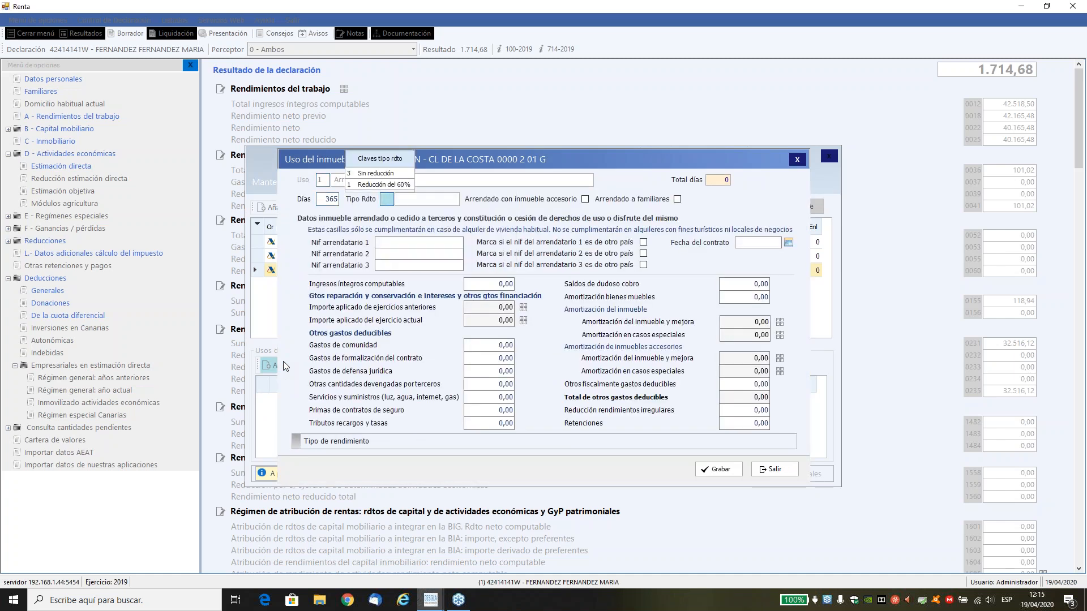
text(3)
key(Return)
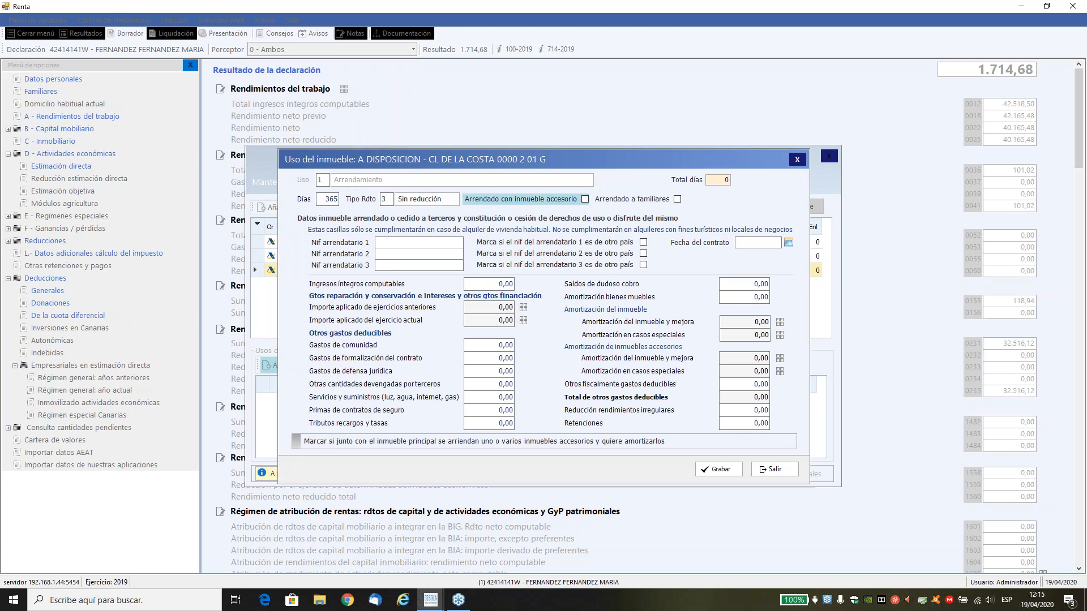
key(Return)
key(Return)
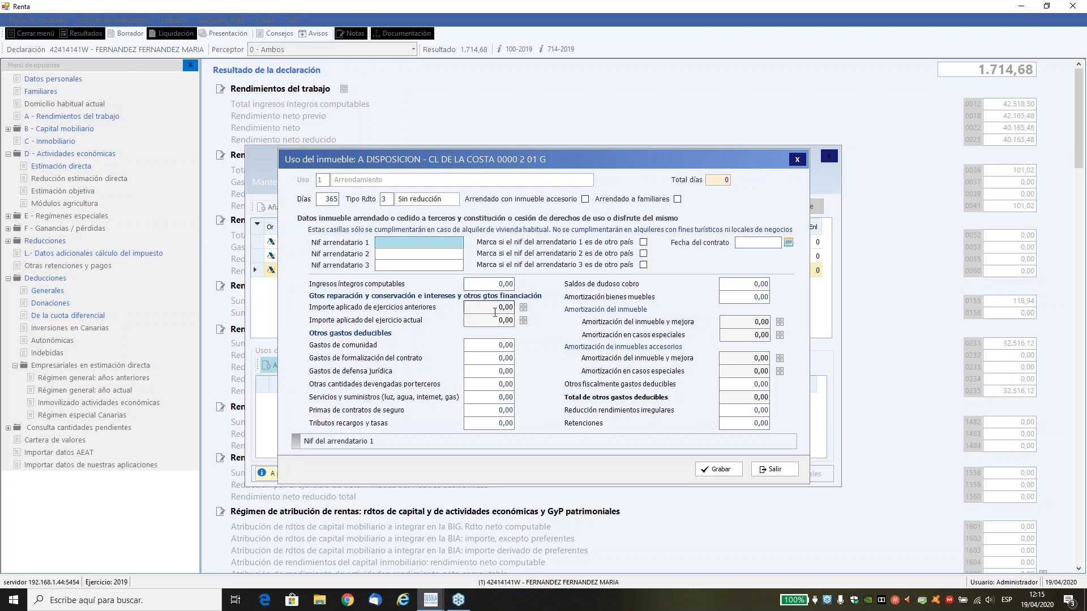
Enter the first tenant's NIF and set the contract date to 01/05/2018.
text(71415358J)
key(Tab)
key(Tab)
text(01/05/2018)
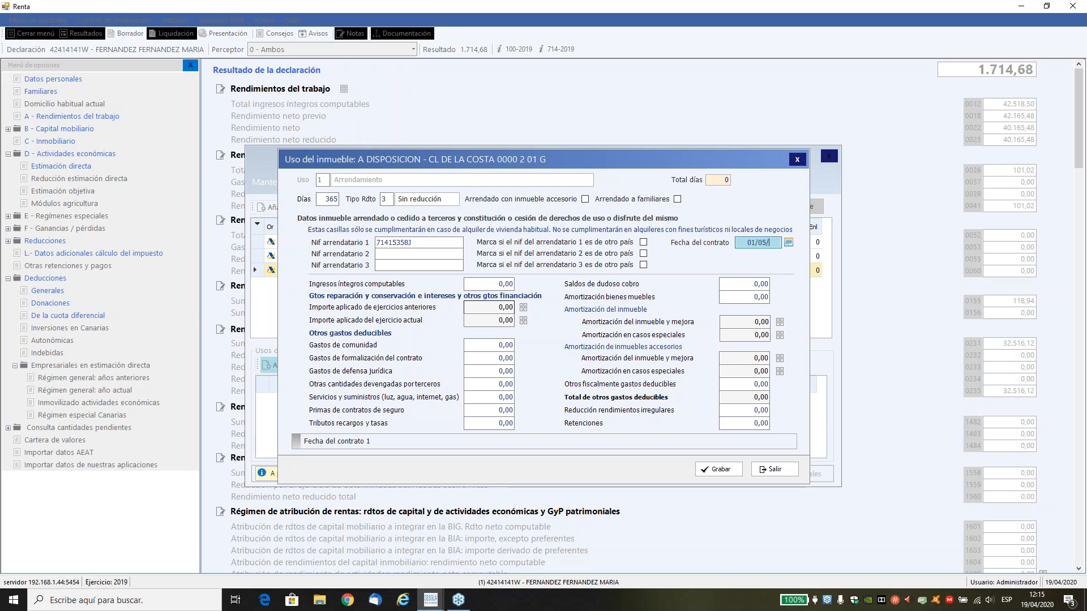
key(Tab)
key(Tab)
key(Tab)
key(Tab)
key(Tab)
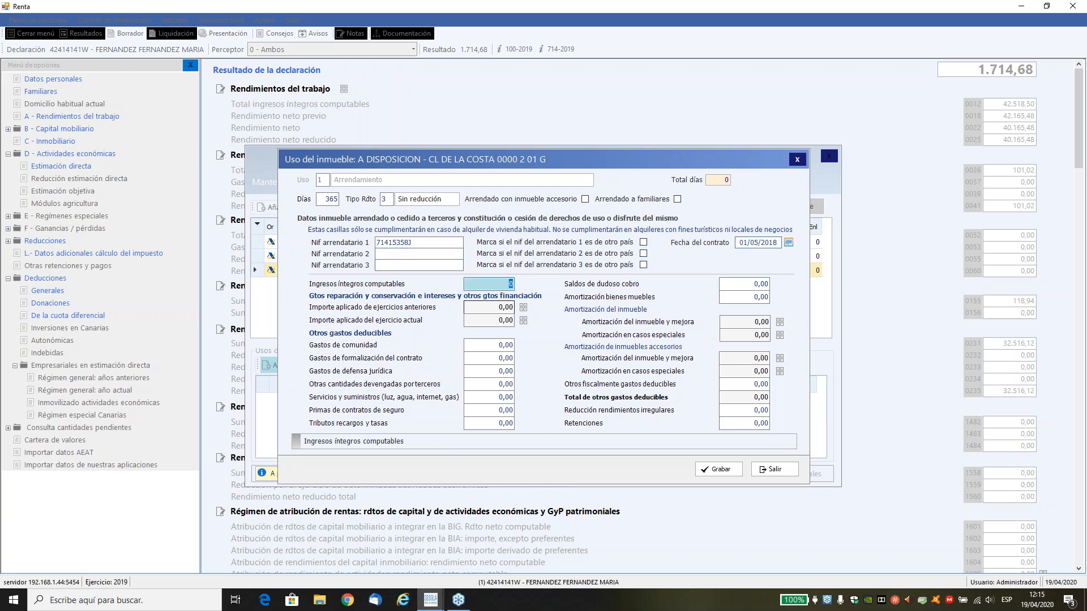
Enter Ingresos íntegros computables 15.000, Gastos de comunidad 200, Gastos de formalización del contrato 50 and Gastos de defensa jurídica 300.
text(15.000)
key(Tab)
text(200)
key(Tab)
text(50)
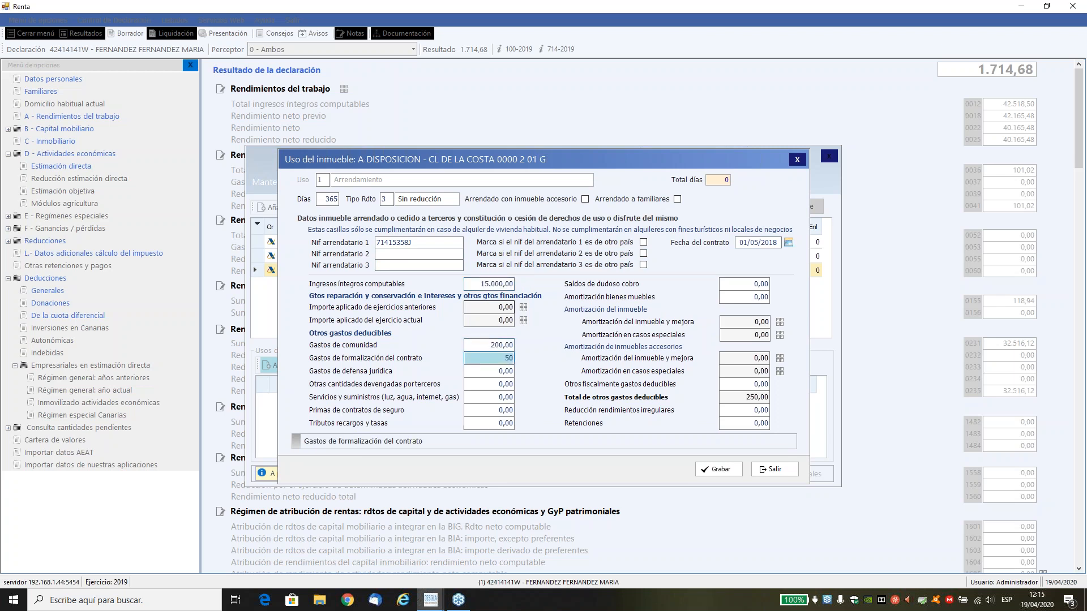
key(Tab)
text(300)
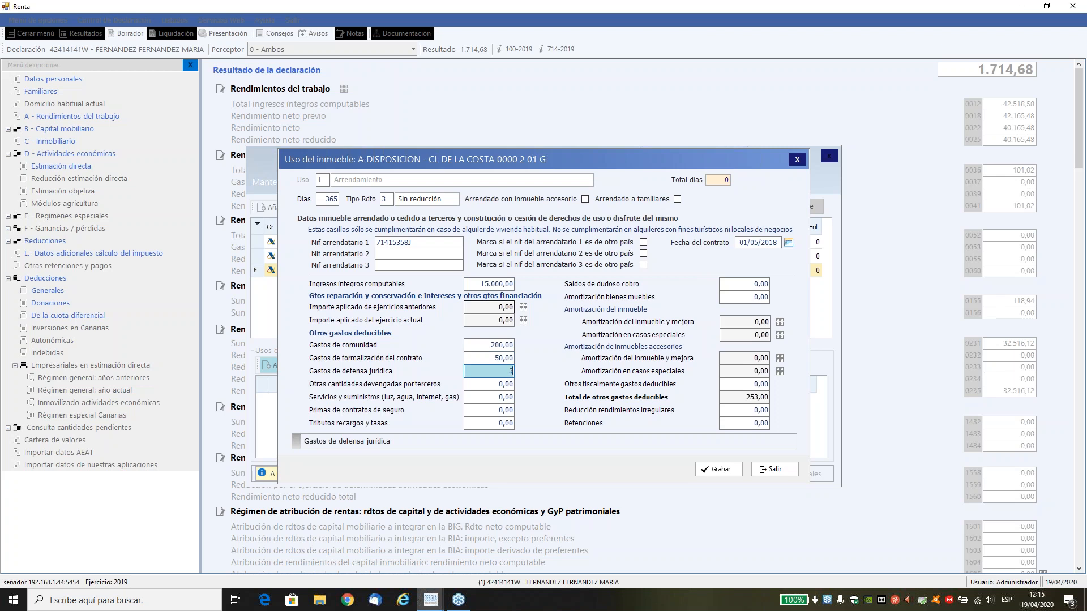
Enter Otras cantidades devengadas por terceros 582, Servicios y suministros 500, Primas de contratos de seguro 250 and Tributos recargos y tasas 300.
key(Tab)
text(582)
key(Tab)
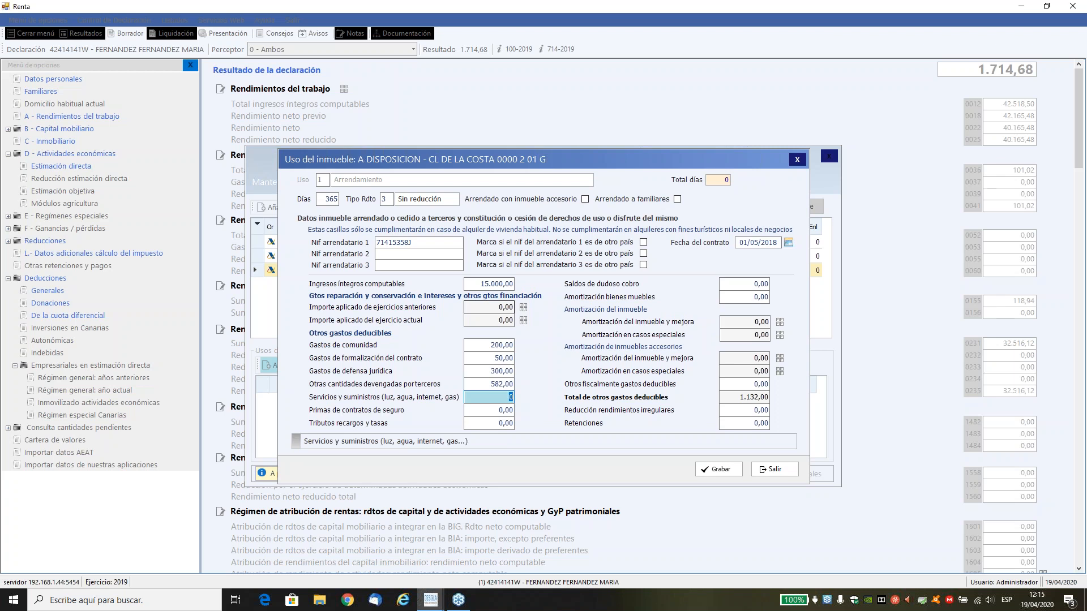
text(500)
key(Tab)
text(250)
key(Tab)
text(300)
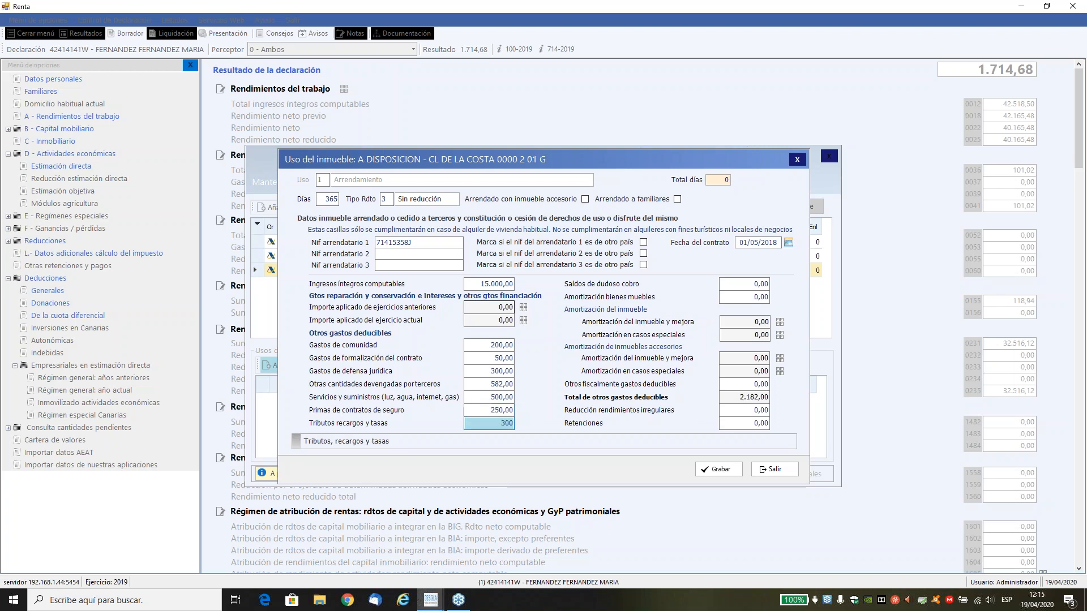
key(Tab)
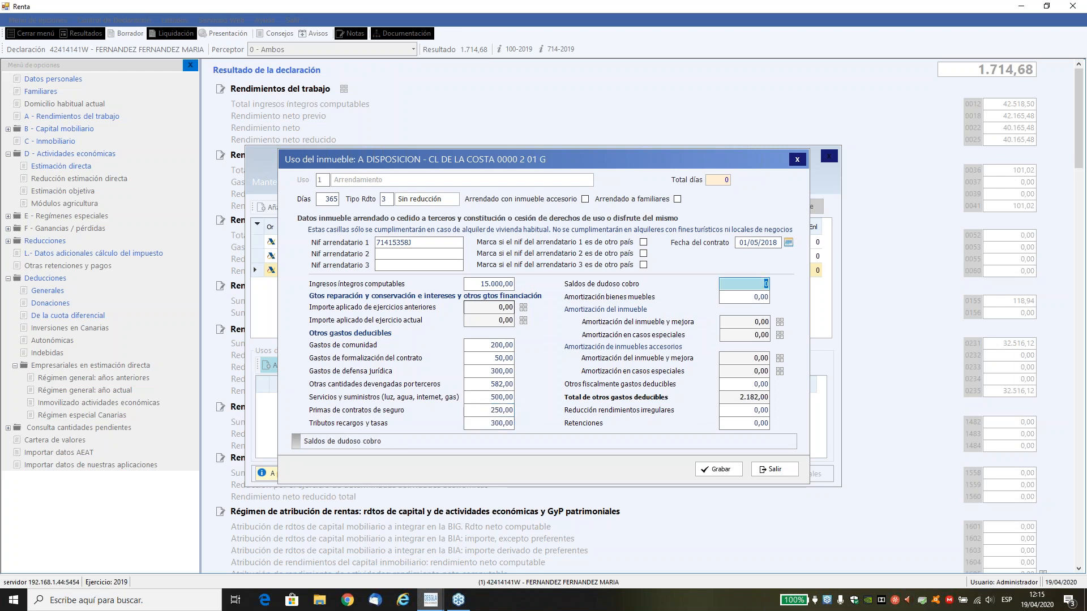
Enter 200 as Otros fiscalmente gastos deducibles, leave the reductions and withholdings at zero, and save the rental use.
key(Tab)
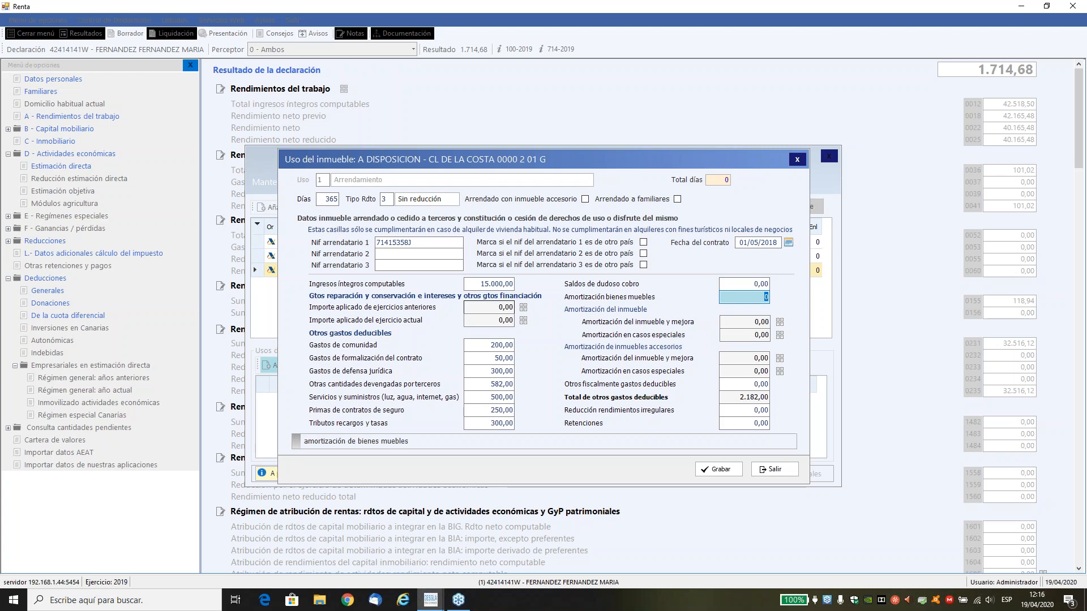
key(Tab)
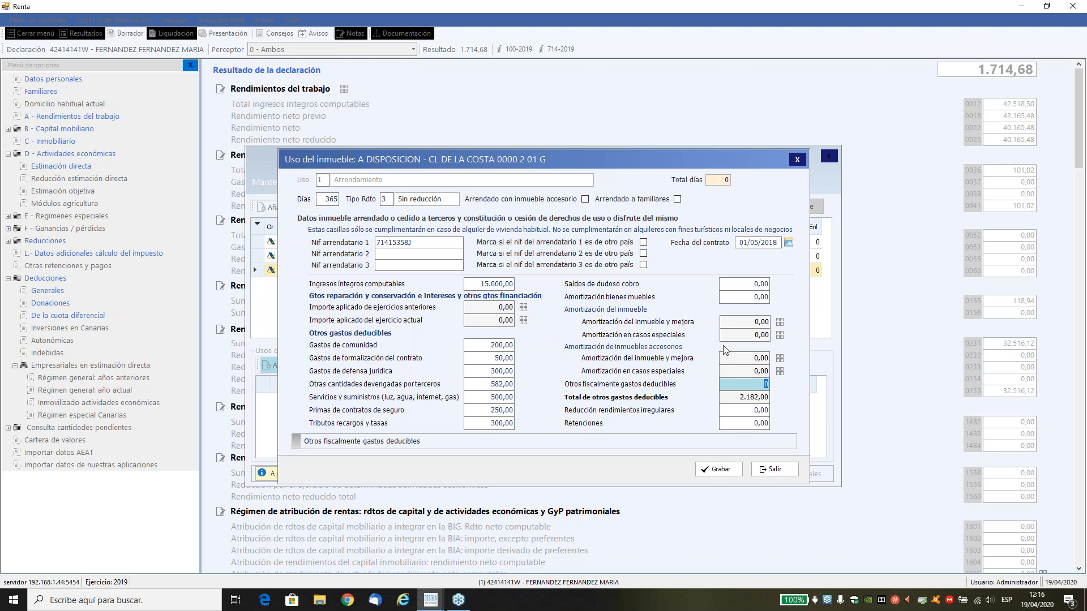
key(Tab)
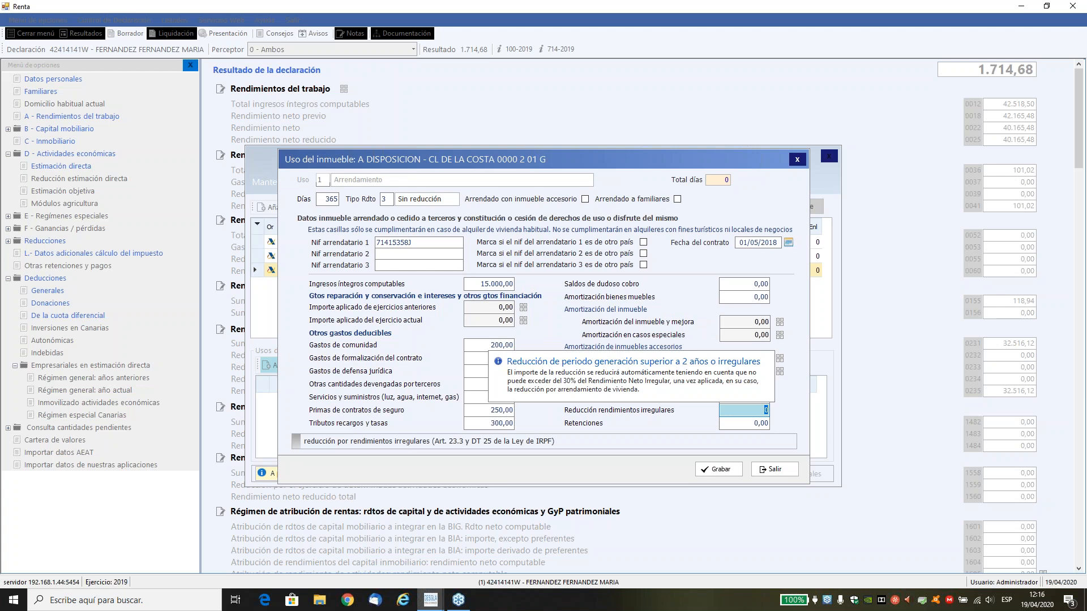
key(Tab)
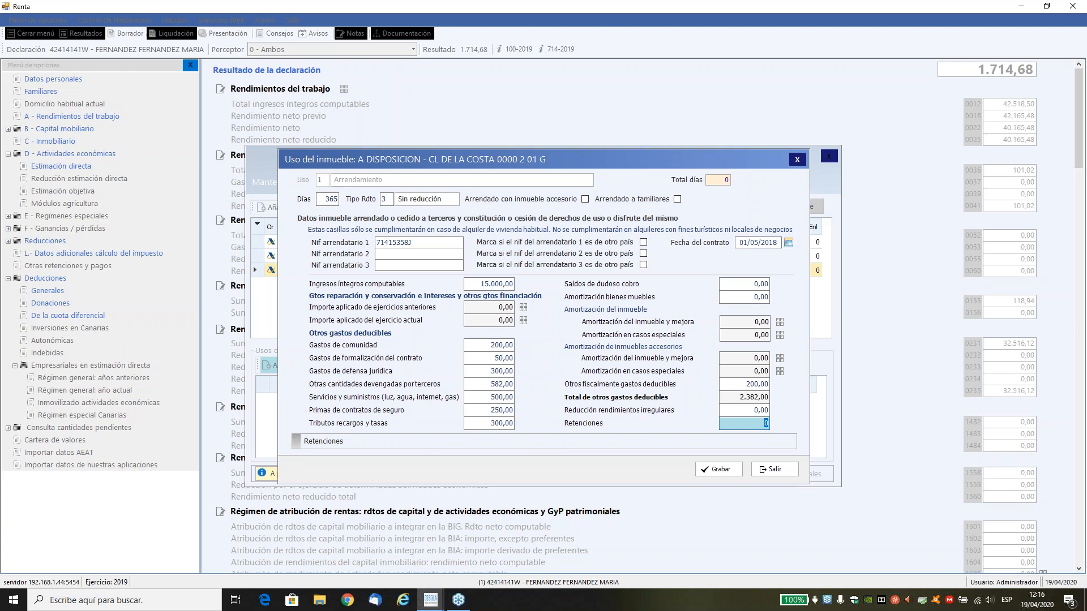
key(Tab)
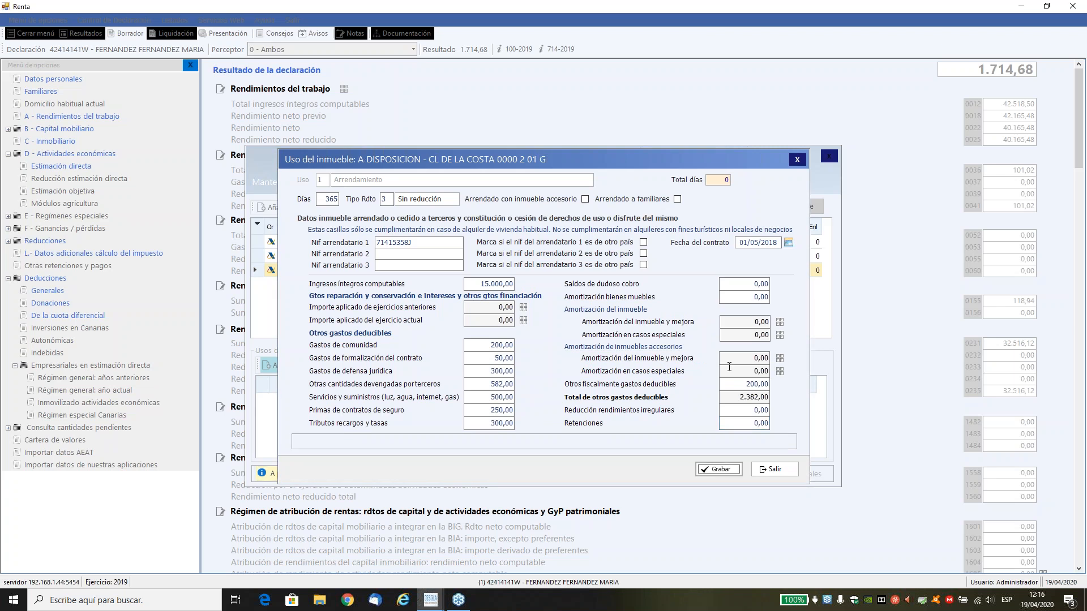
click(700, 471)
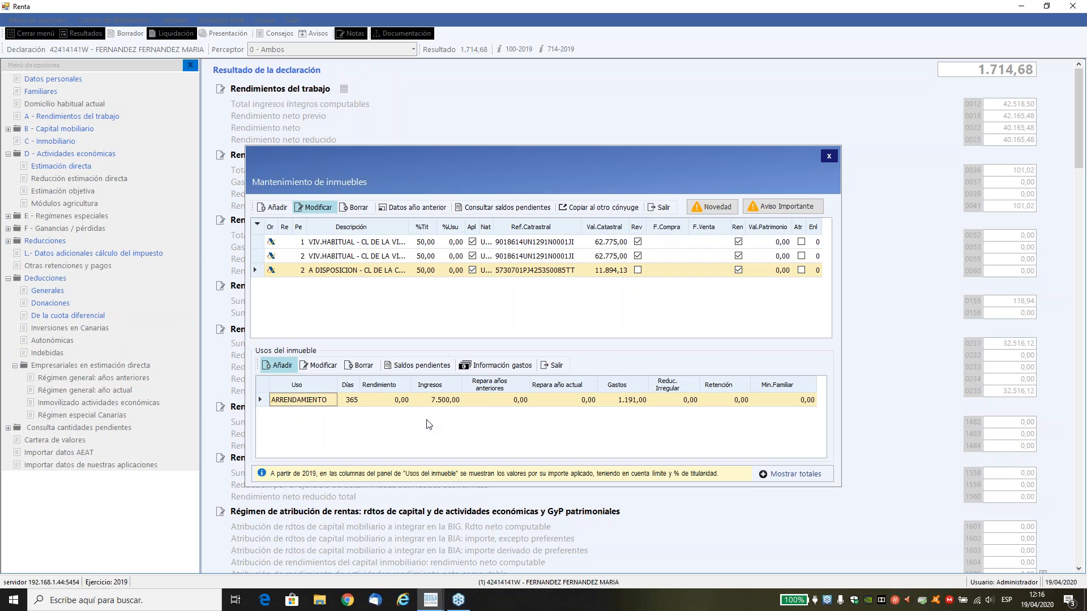
Review the property's identification data and rental use without saving, and examine the totals breakdown of its real estate income.
click(308, 207)
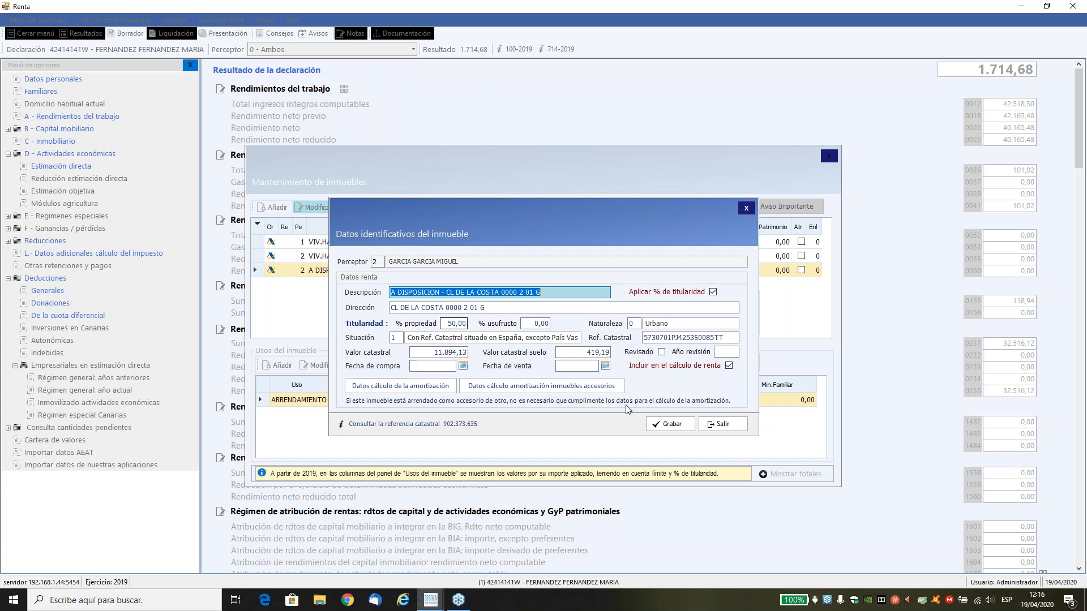
click(722, 424)
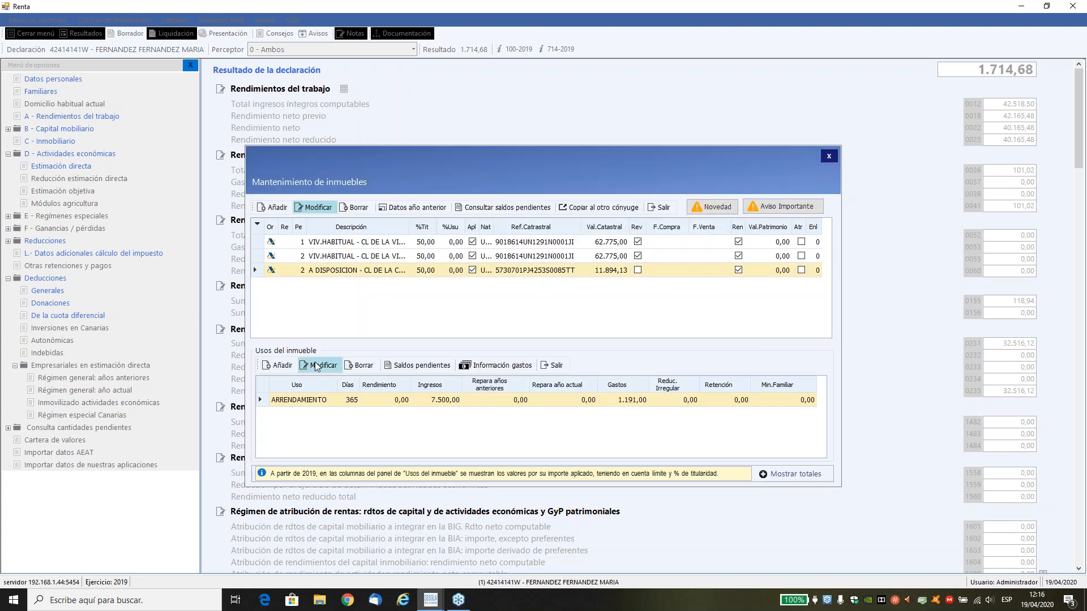
click(316, 365)
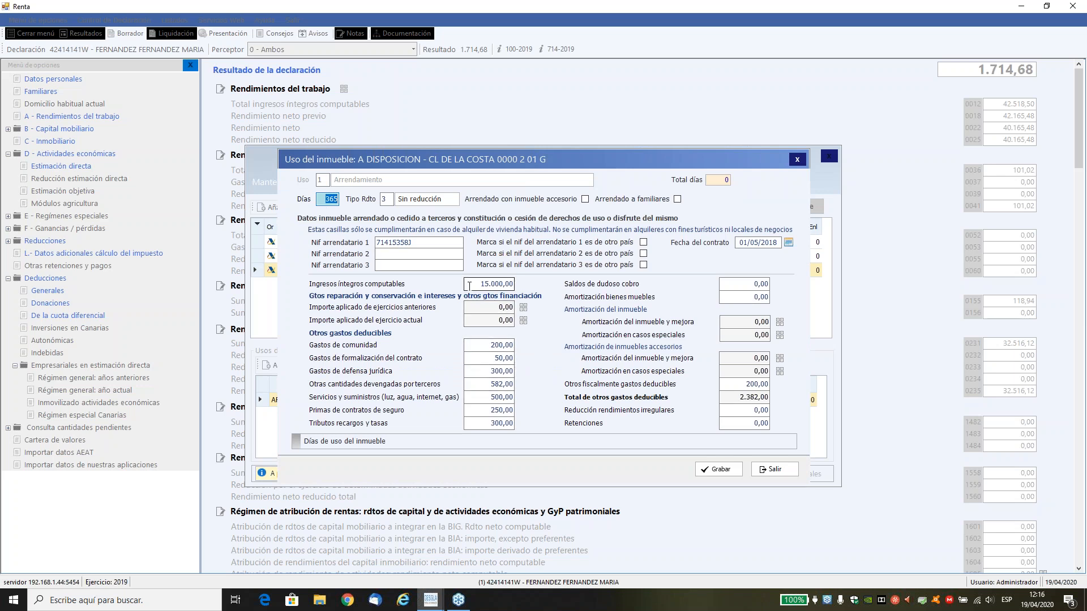
click(781, 470)
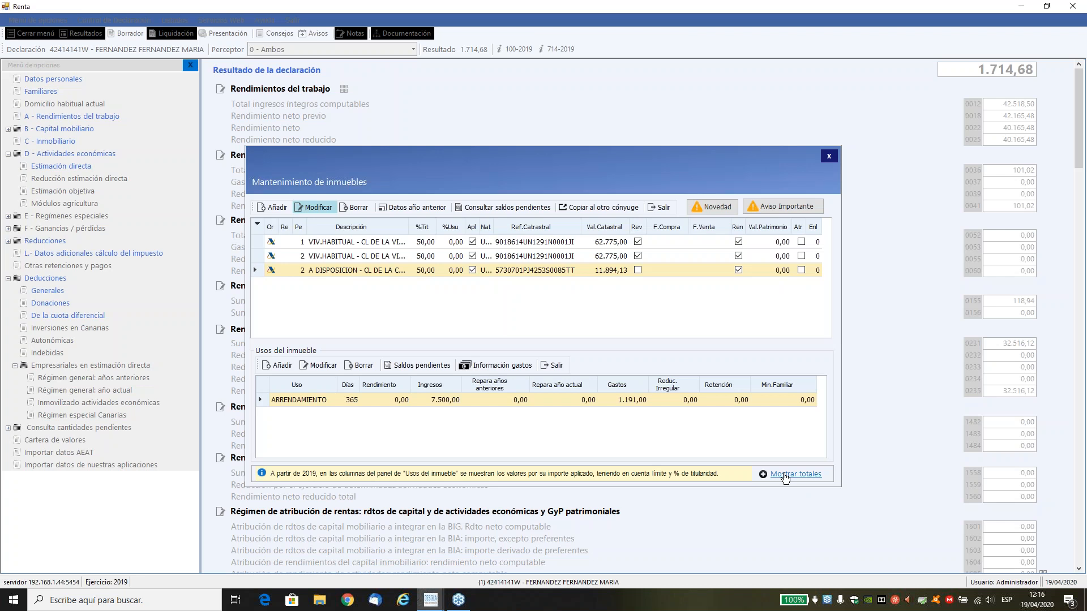
click(785, 478)
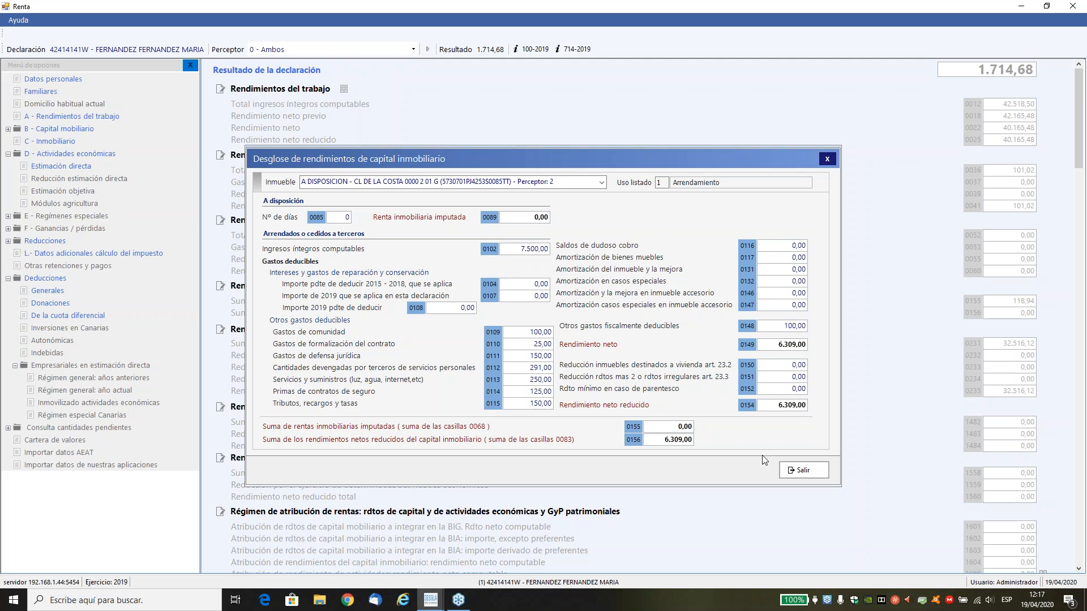
click(798, 473)
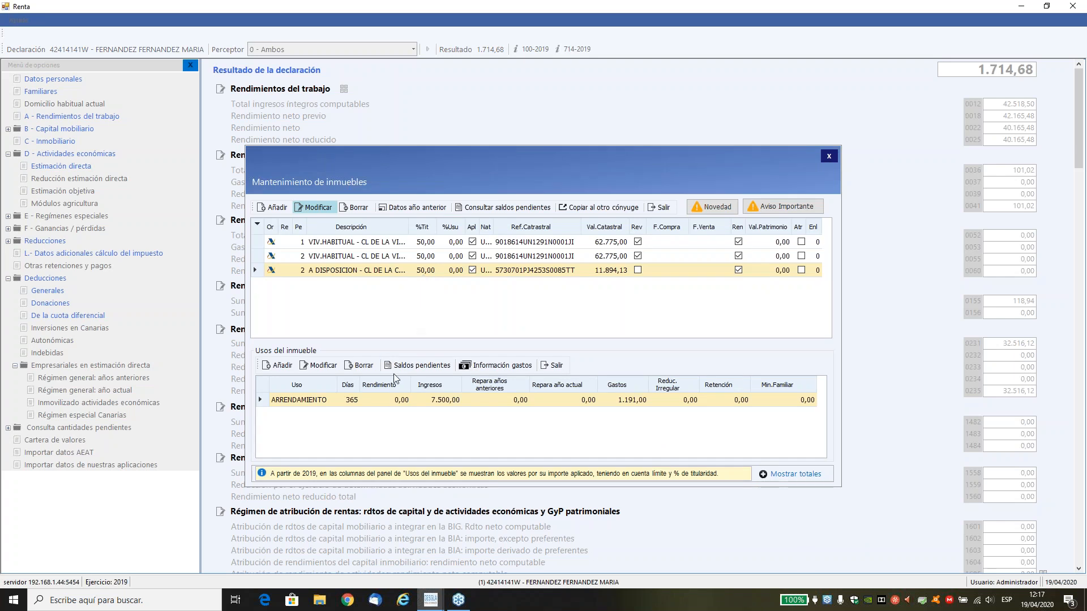
Set the rented property's Fecha de compra to 01/05/2018 in its identification data and save.
click(306, 208)
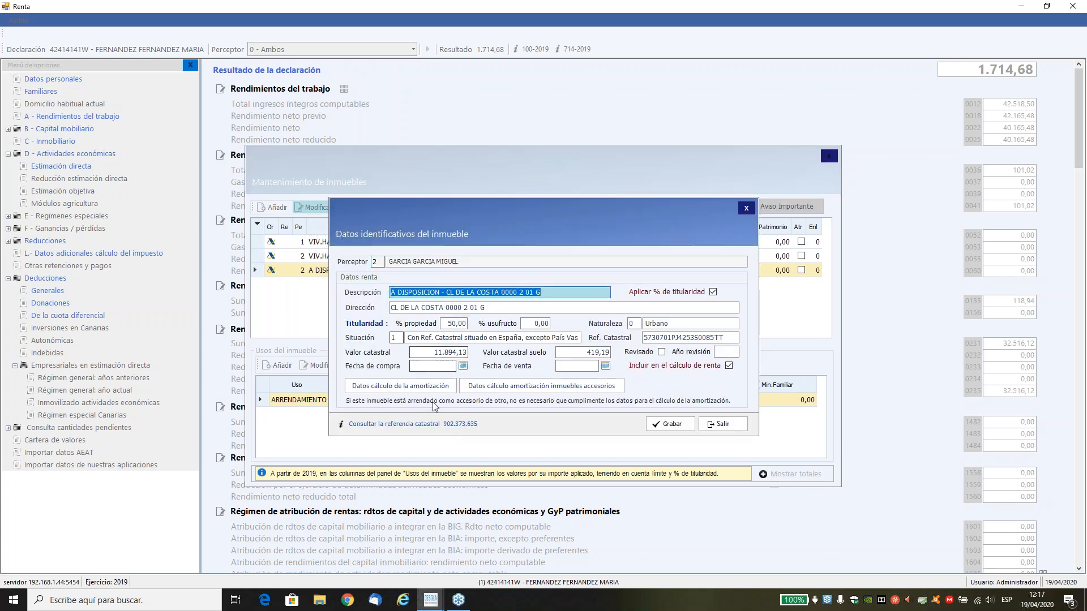
click(422, 366)
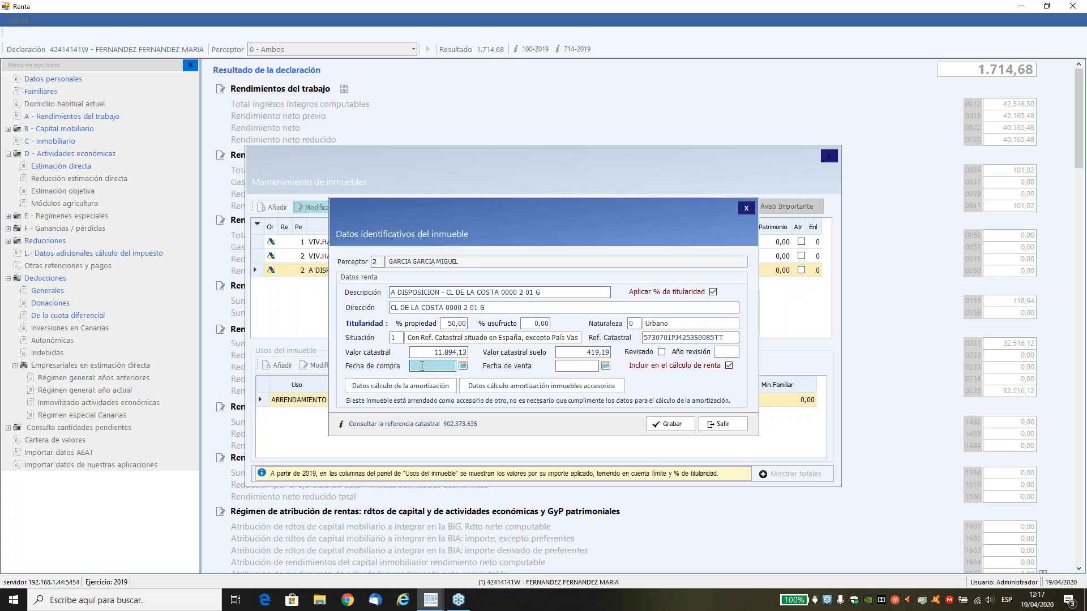
text(01/05/2018)
key(Tab)
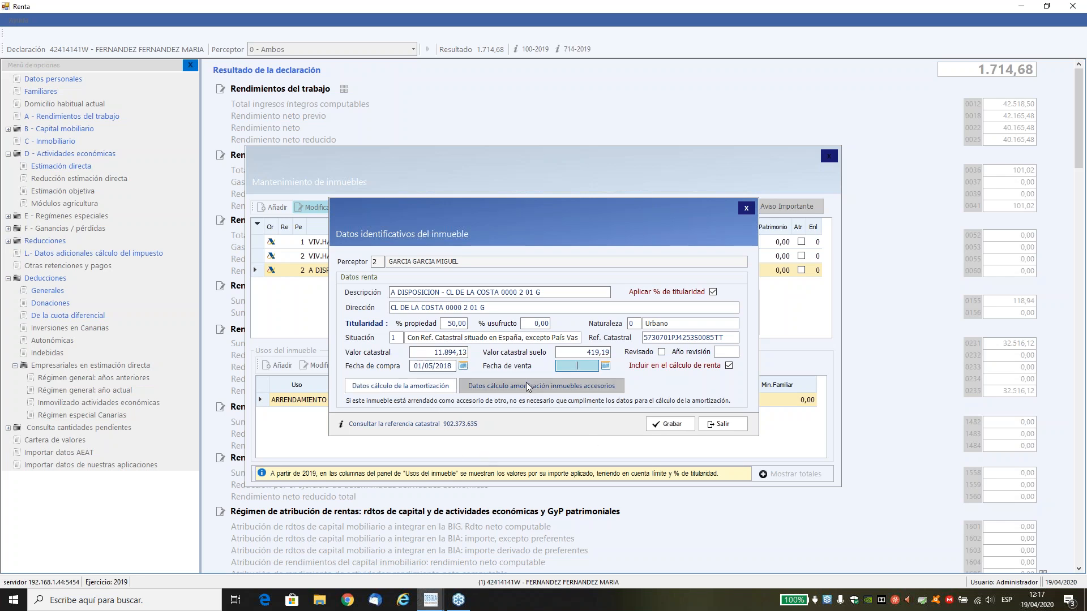
click(660, 418)
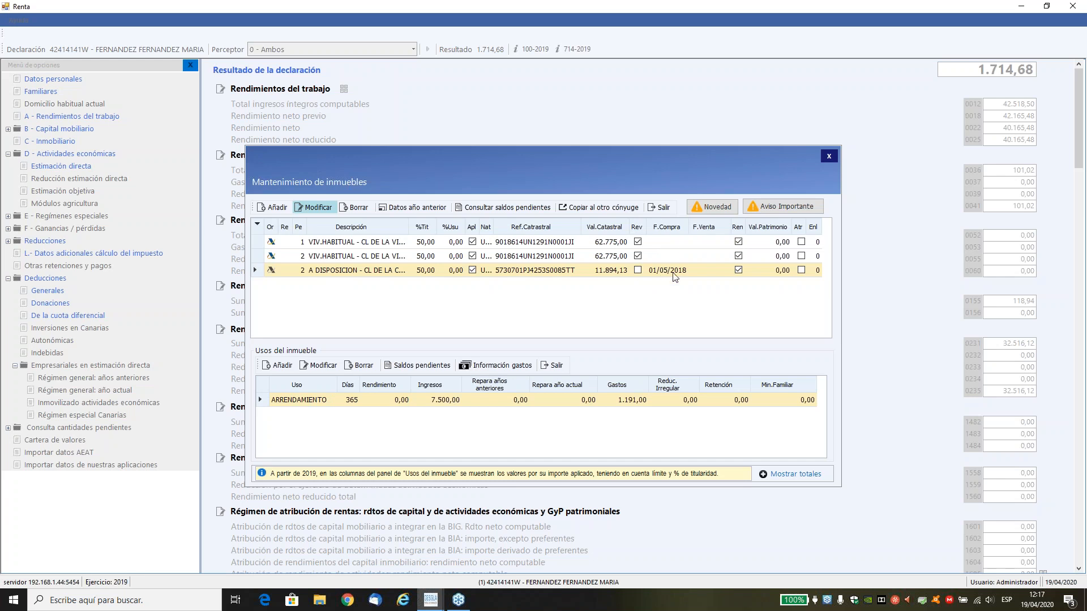
Open the rented property's amortization calculation data and display the Tipo adquisición options.
click(314, 209)
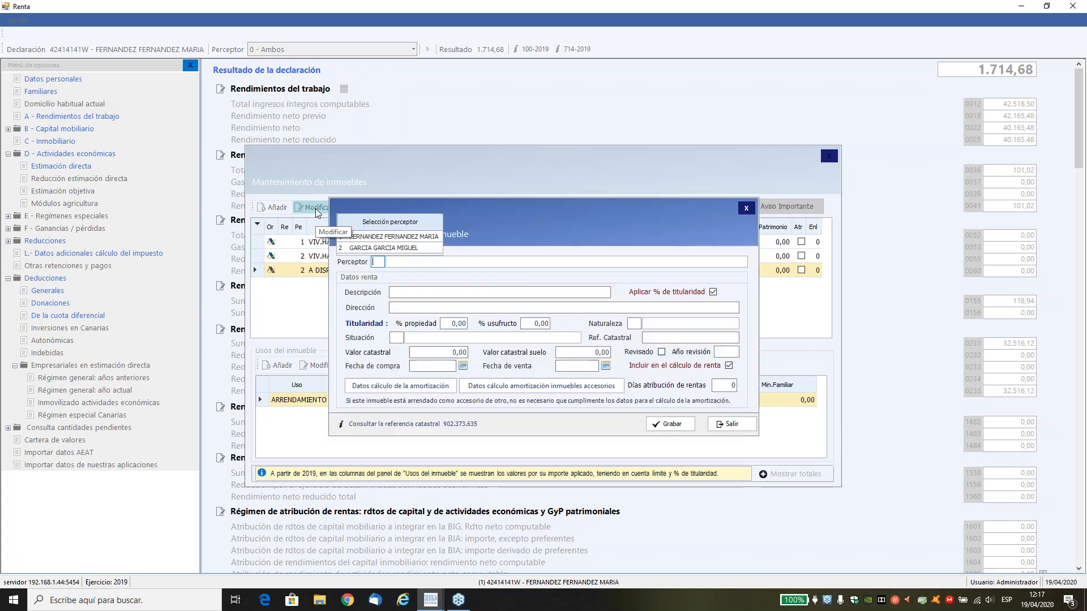
click(422, 387)
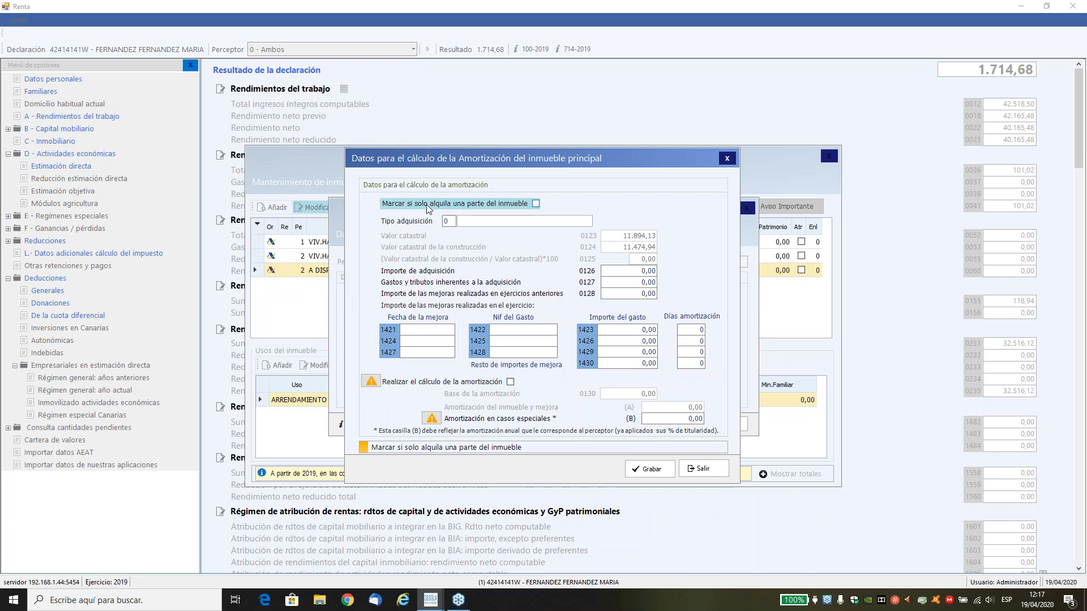
click(449, 222)
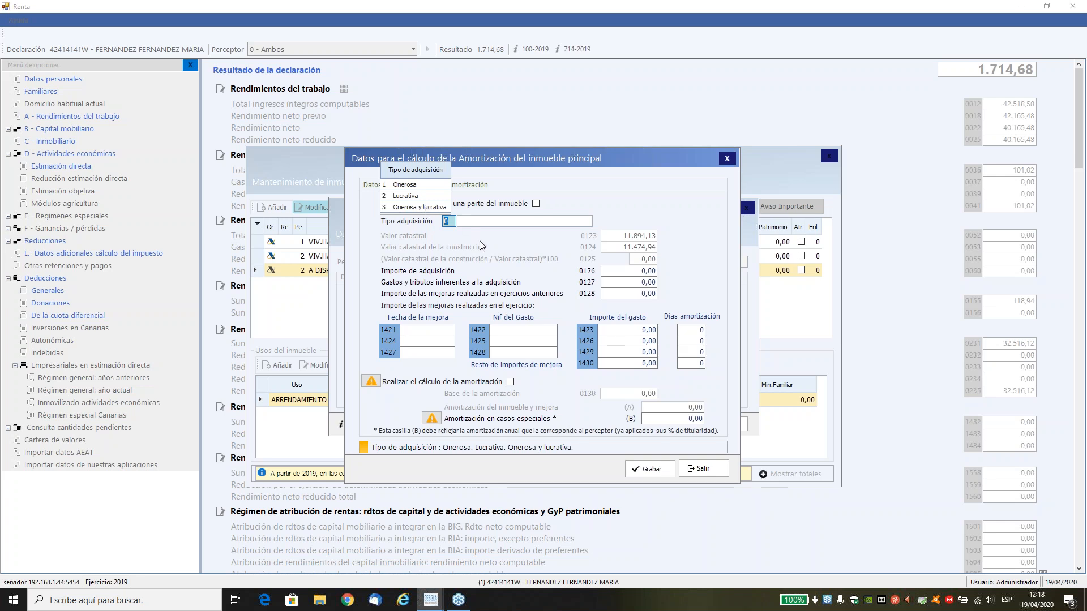
Set the acquisition type to Onerosa, Importe de adquisición to 150.000 and Gastos y tributos inherentes a la adquisición to 2.500.
text(1)
key(Return)
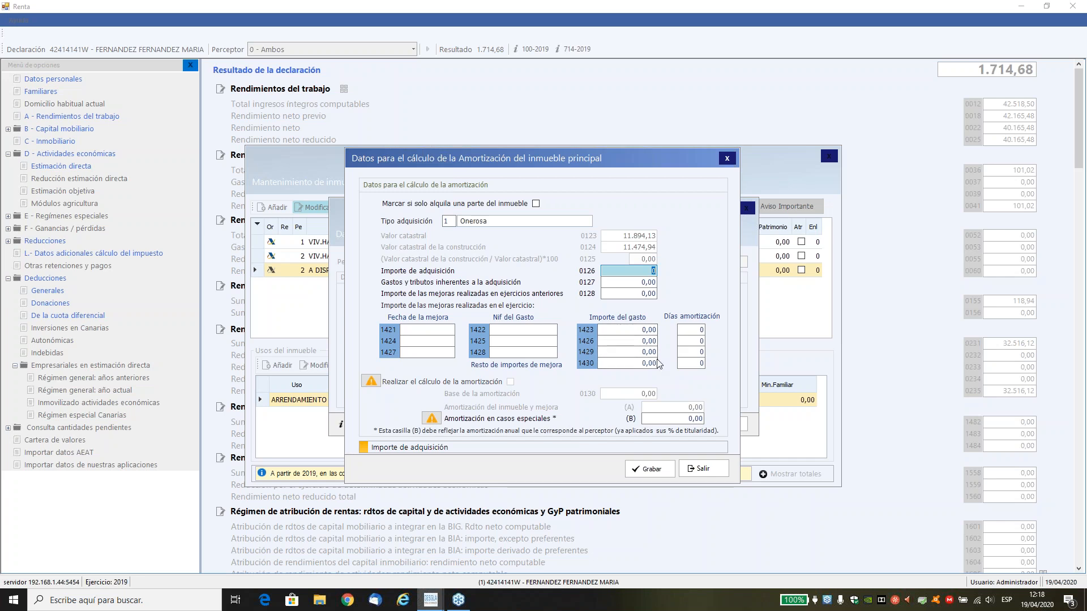
text(150000)
key(Tab)
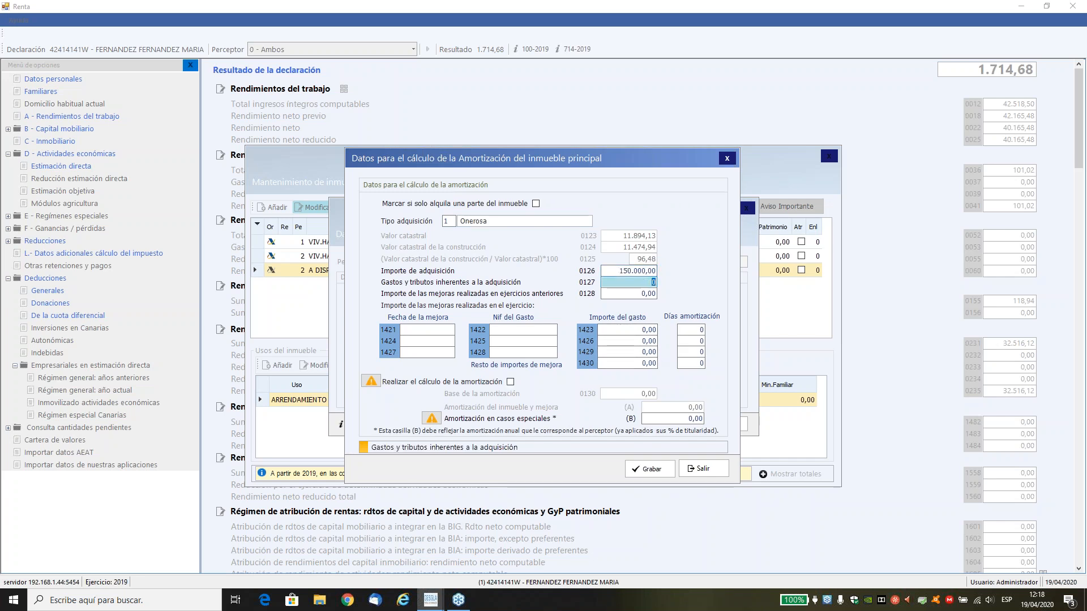
text(2500)
key(Tab)
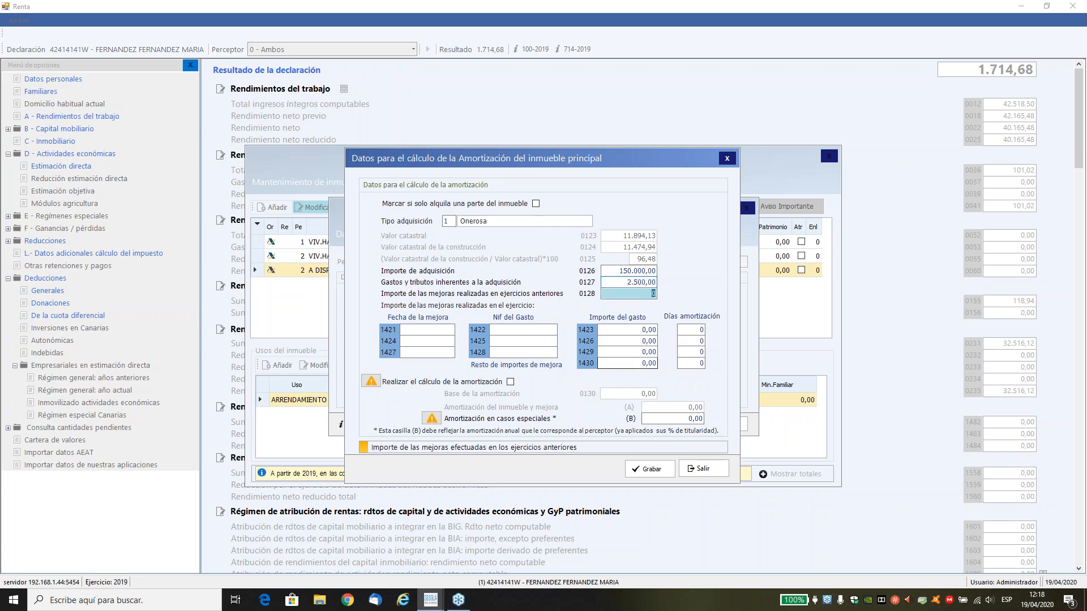
key(Tab)
key(Tab)
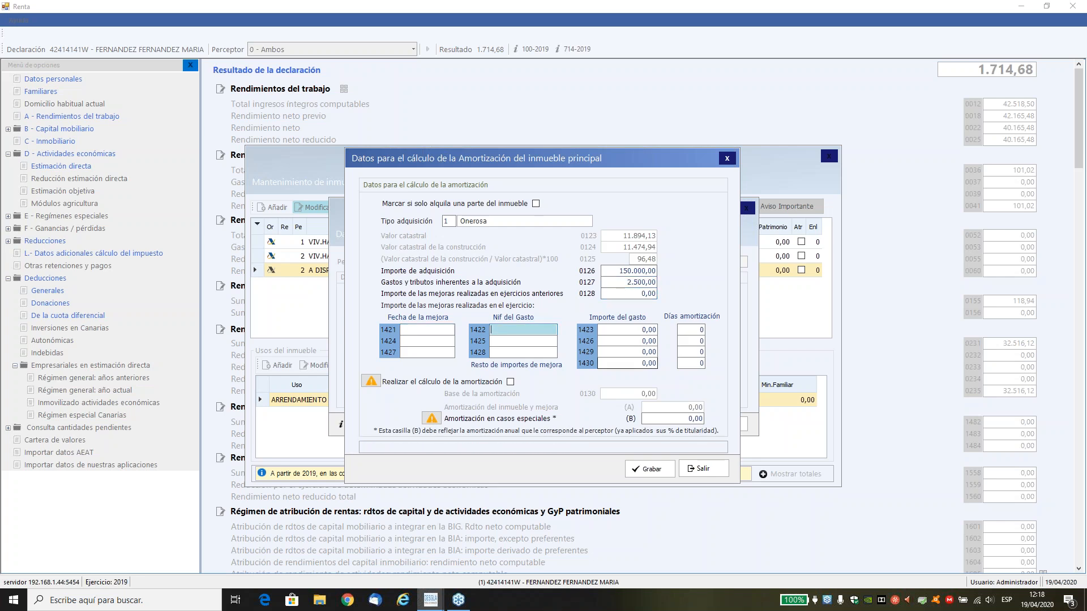
Enable Realizar el cálculo de la amortización and save both the amortization data and the property's identification data.
click(470, 384)
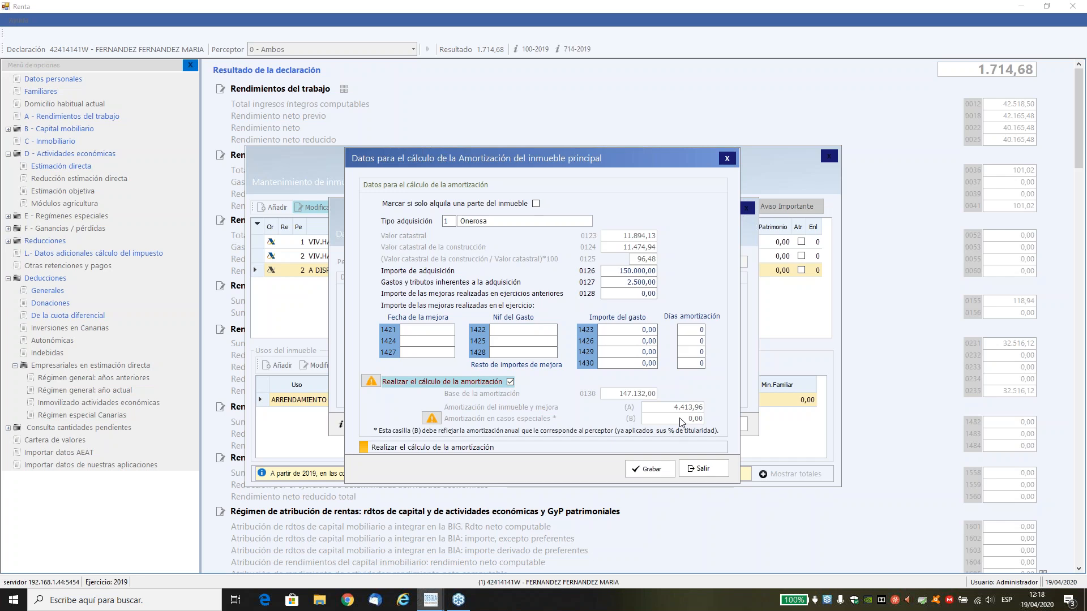
click(655, 470)
click(657, 425)
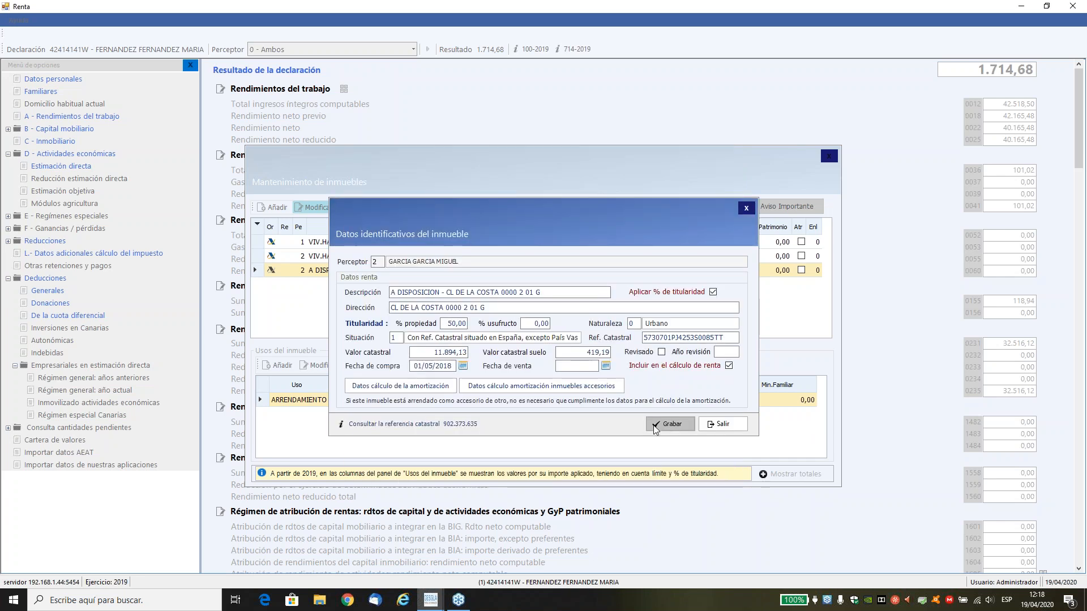
Check the amortization in the property's rental use without saving, and examine the totals breakdown of its real estate income.
click(320, 365)
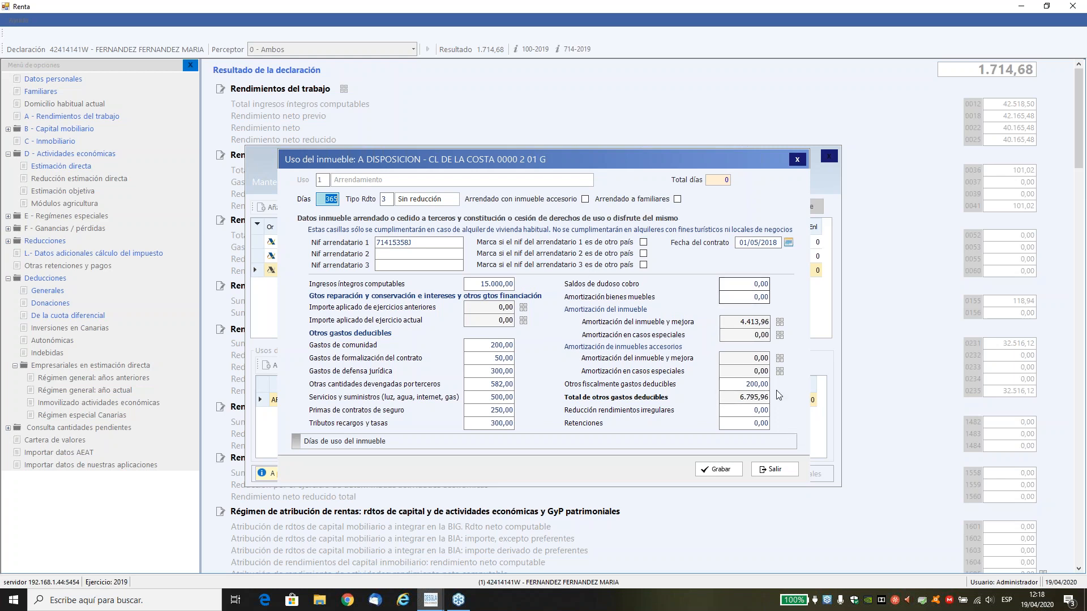
click(775, 469)
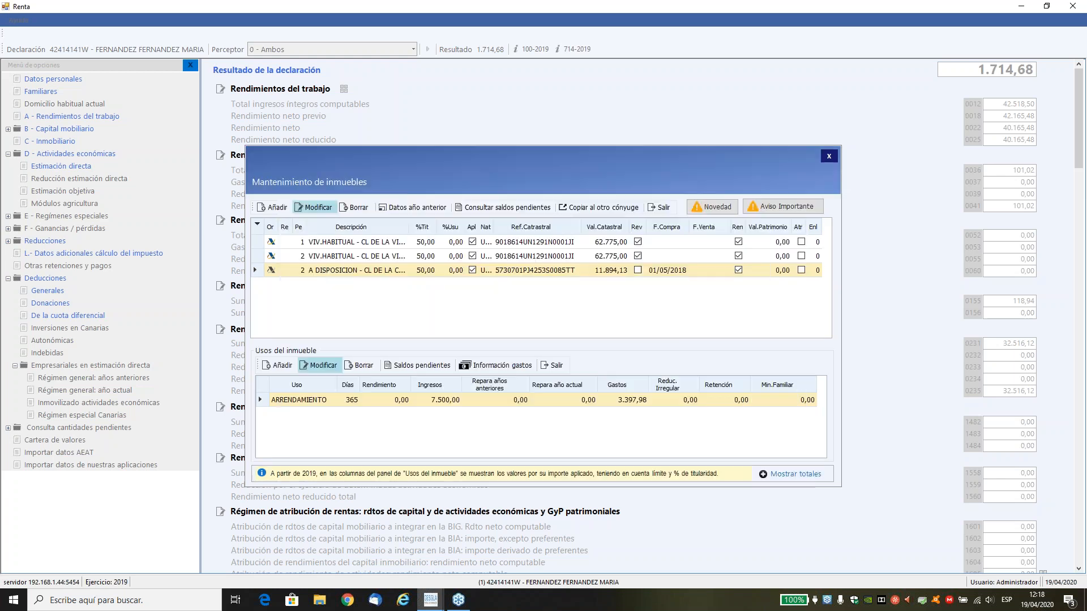
double_click(258, 397)
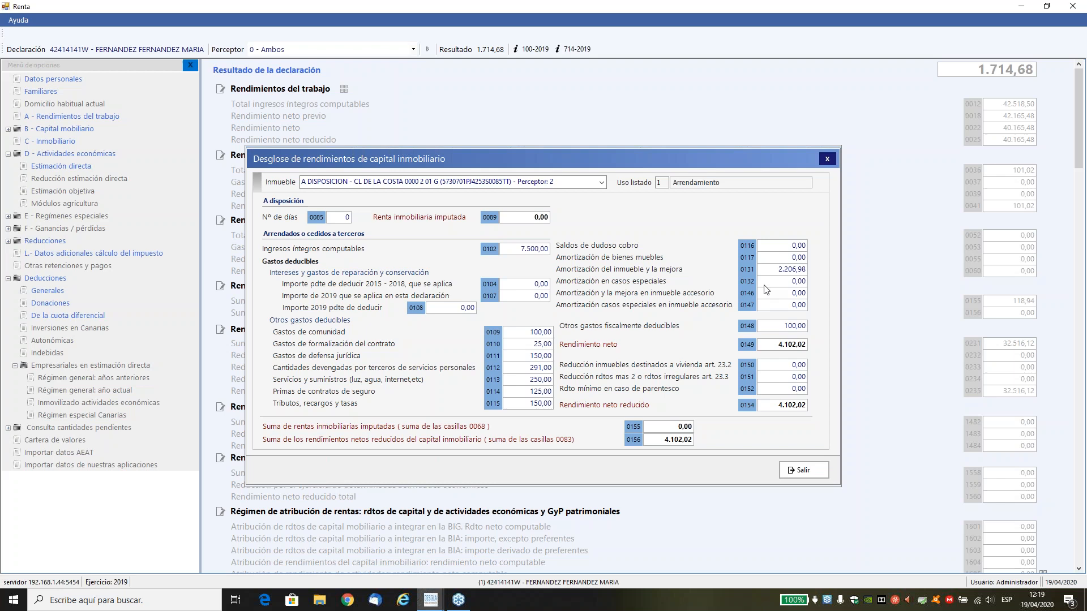
click(814, 469)
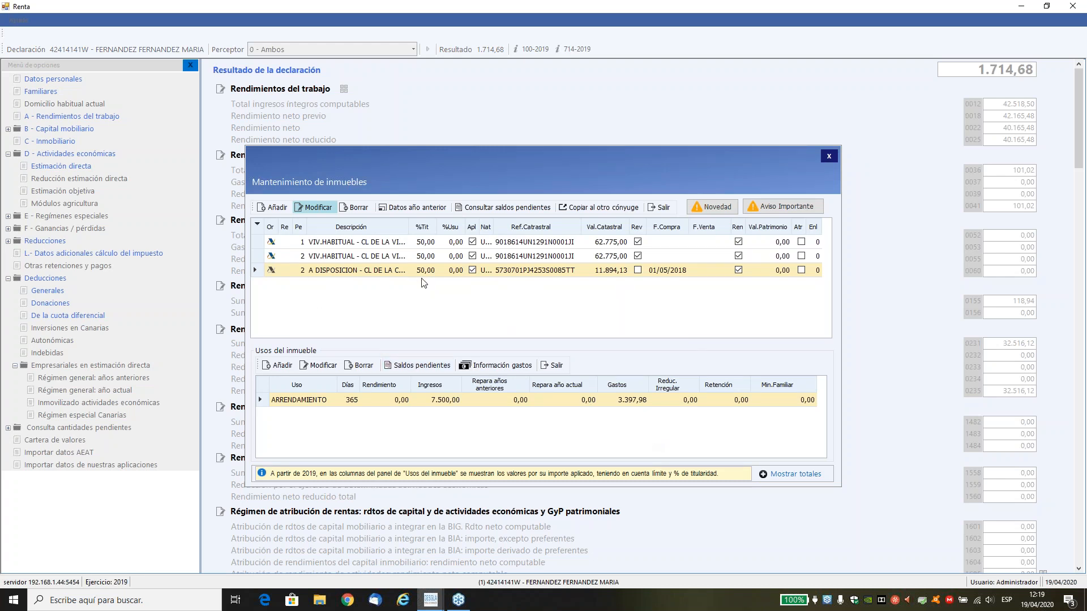
Enter 1.000 as the 2015 pending balance of repair and interest expenses, save the rental use, and check the totals breakdown.
click(323, 371)
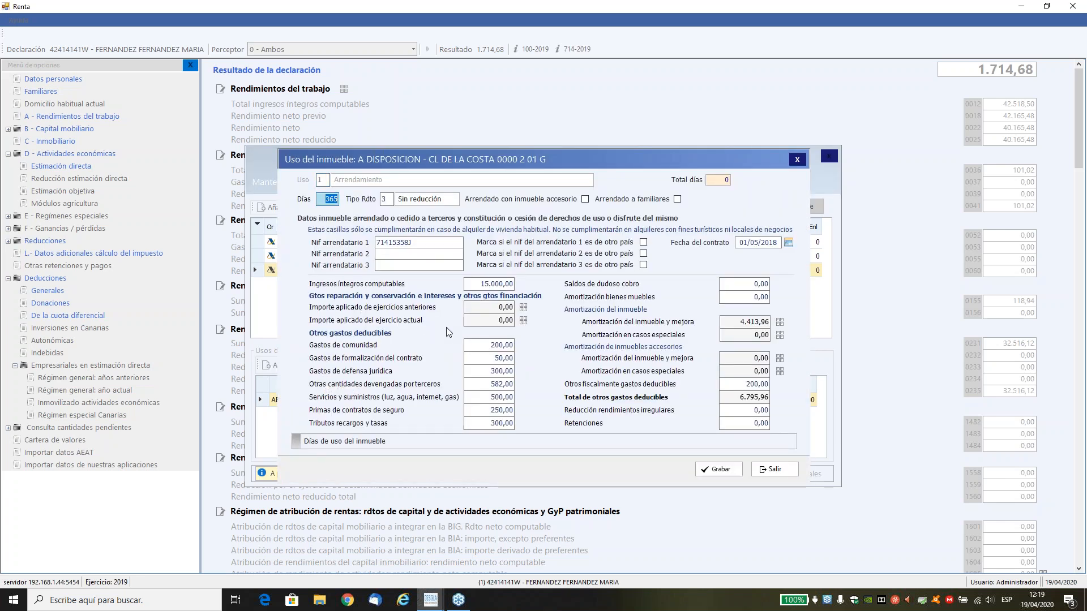
click(523, 310)
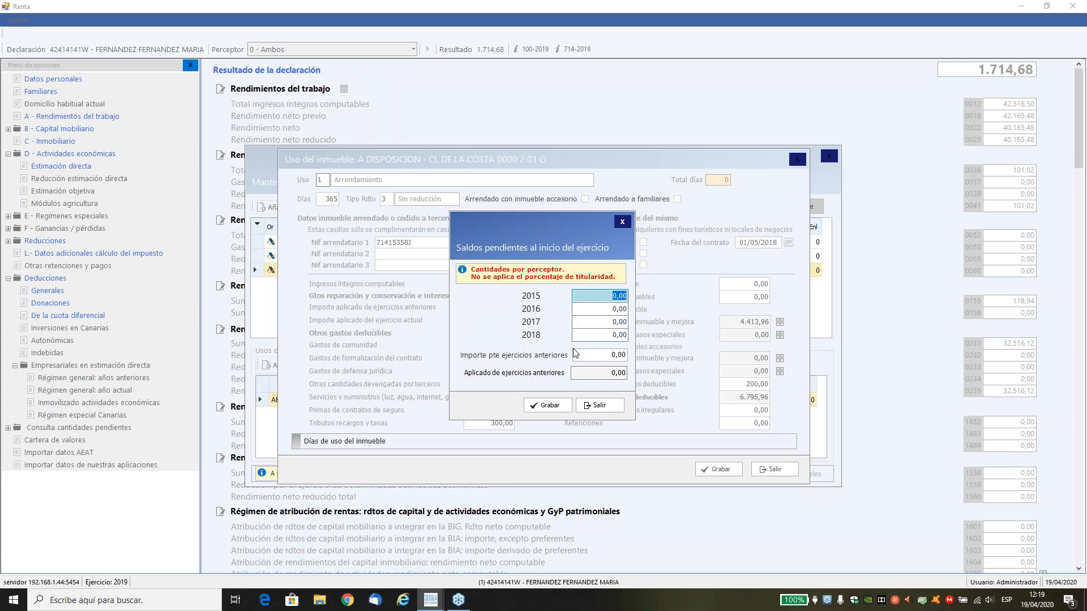
text(1.0)
text(000)
key(Tab)
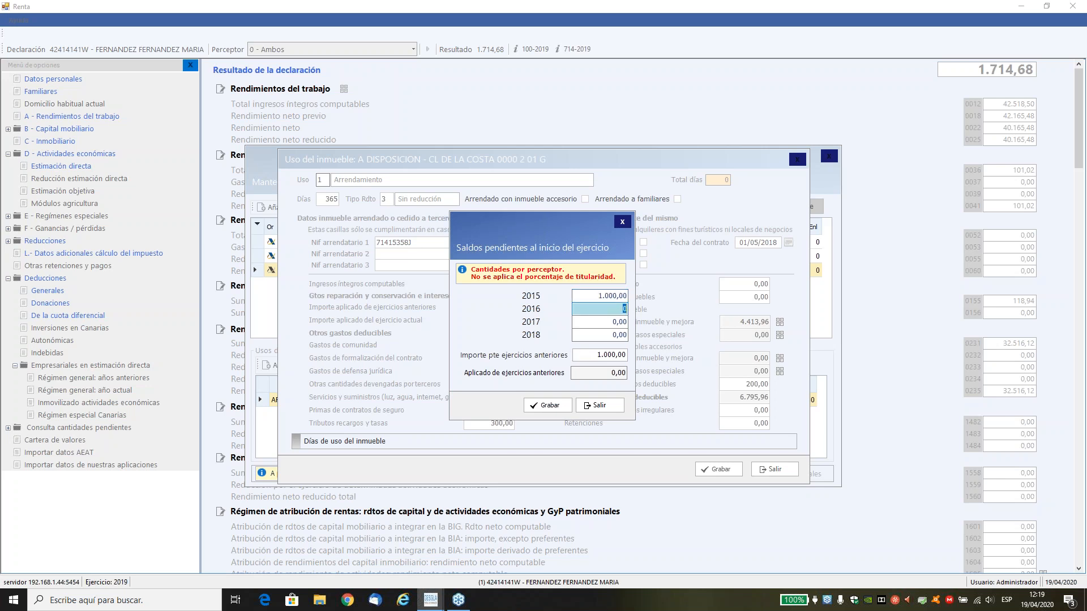
click(547, 405)
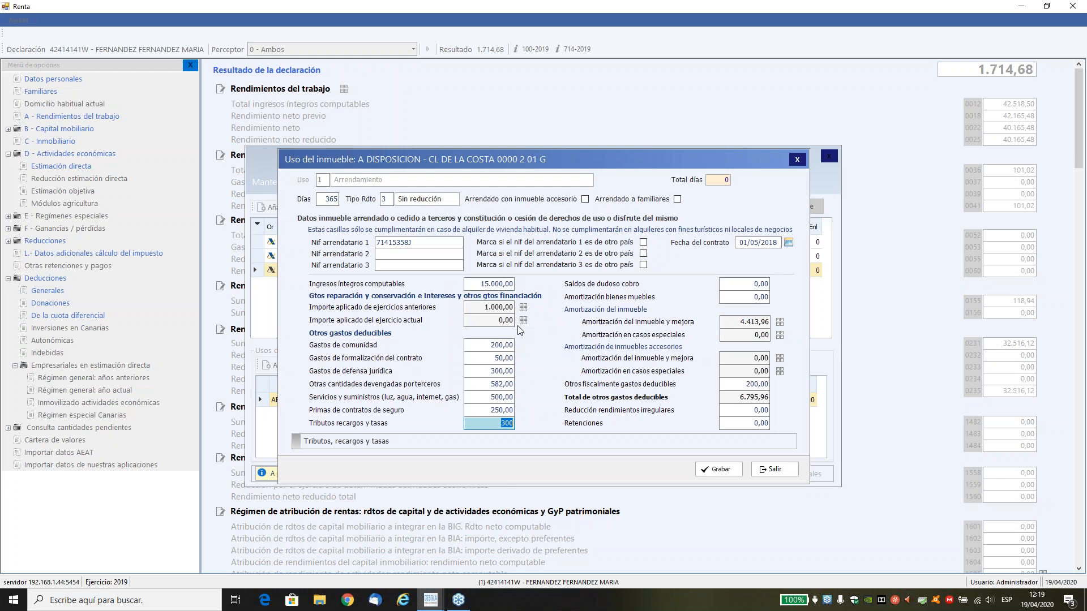
click(712, 469)
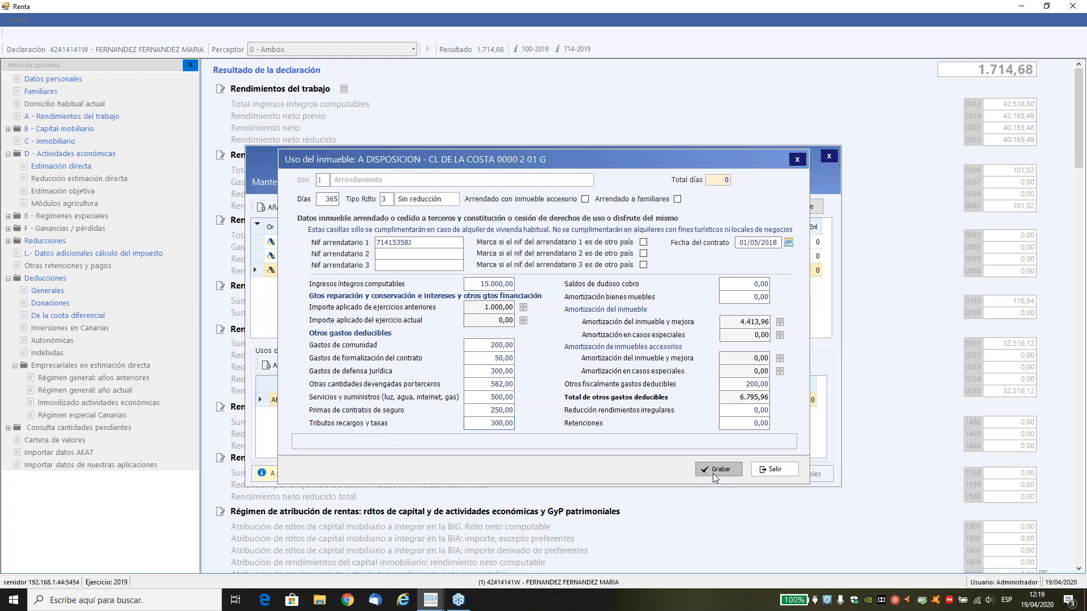
click(782, 479)
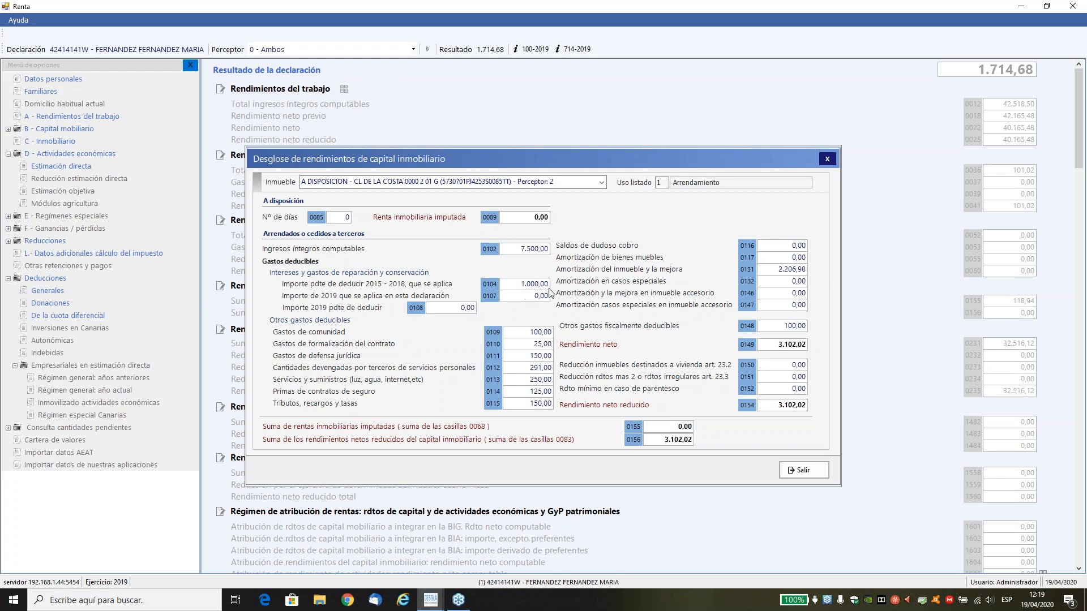
click(803, 471)
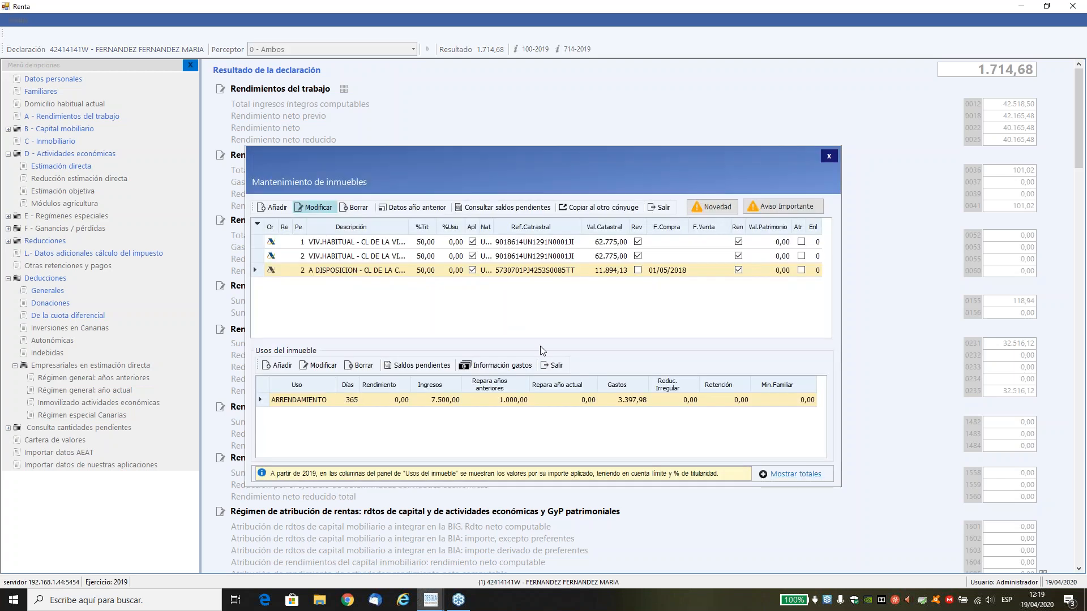
Set the current year's Intereses por adquisición o mejora to 200 and Gastos de reparación y conservación to 300, and save the rental use.
click(316, 366)
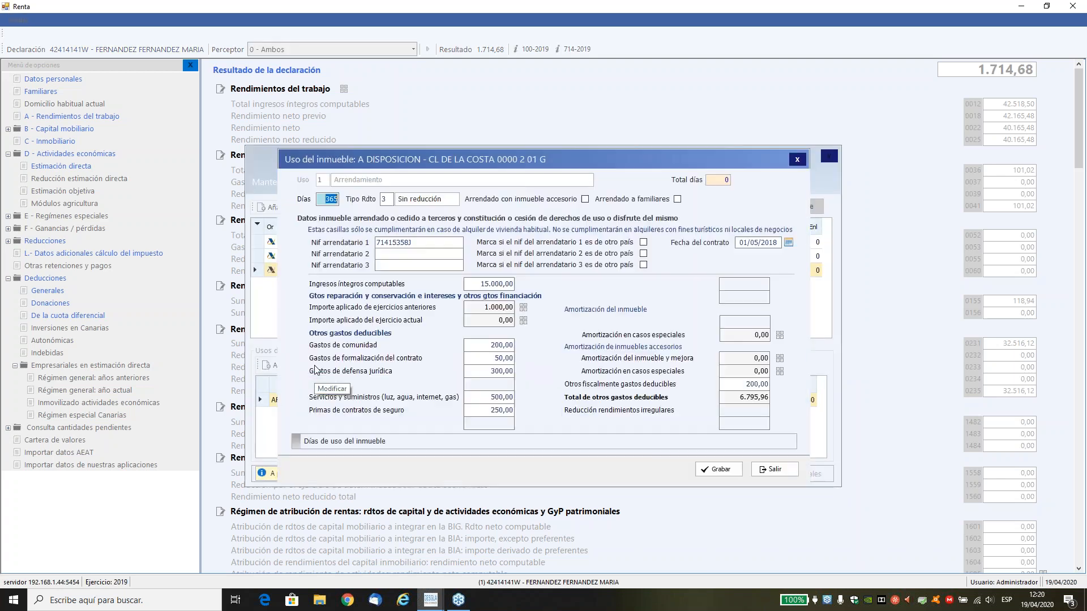
click(522, 321)
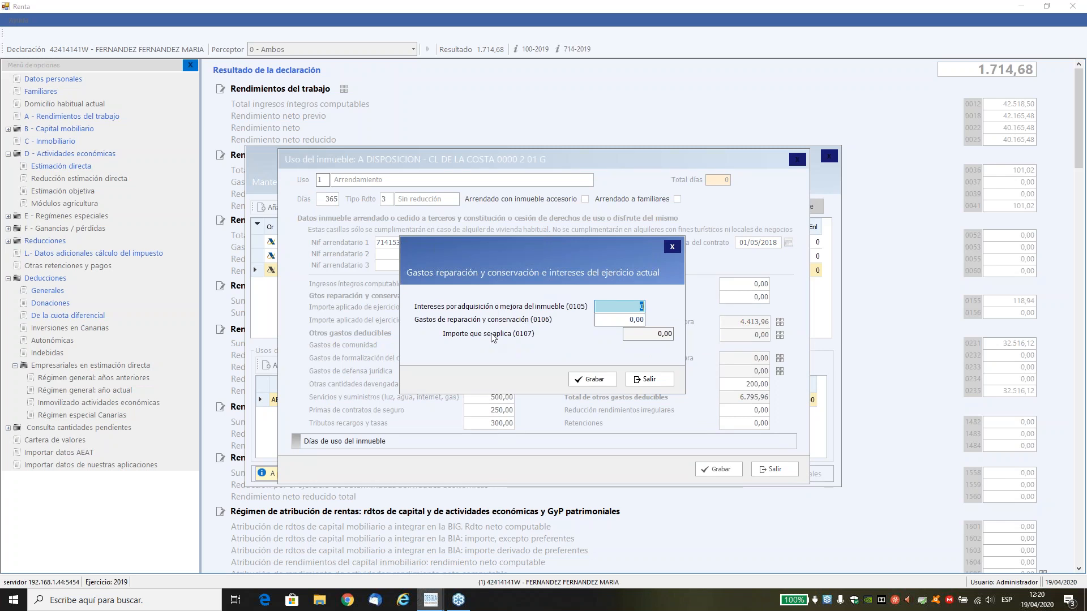
text(1)
text(00)
key(Tab)
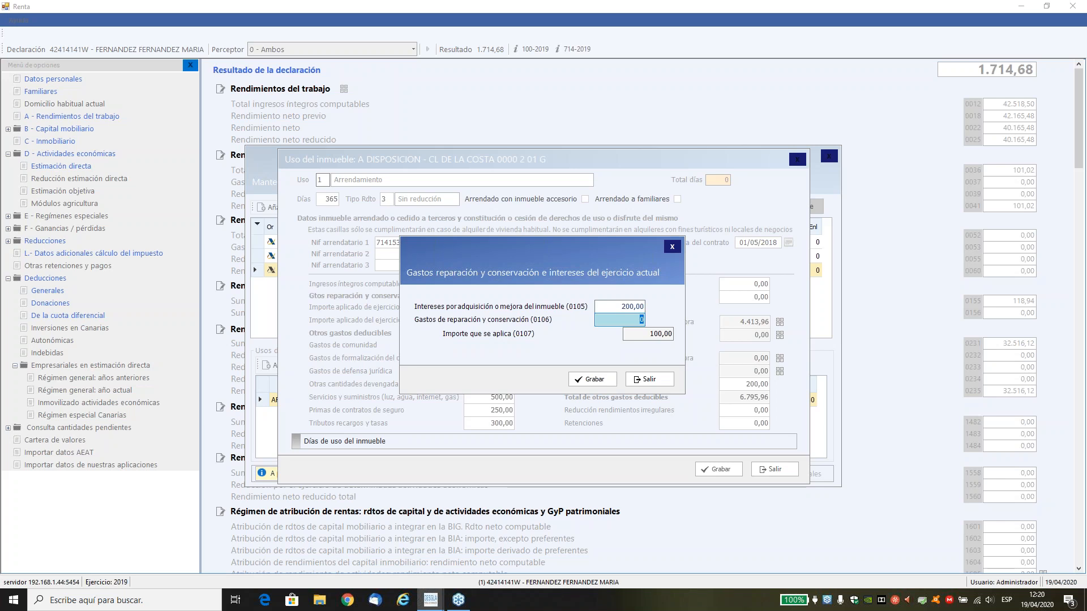
text(300)
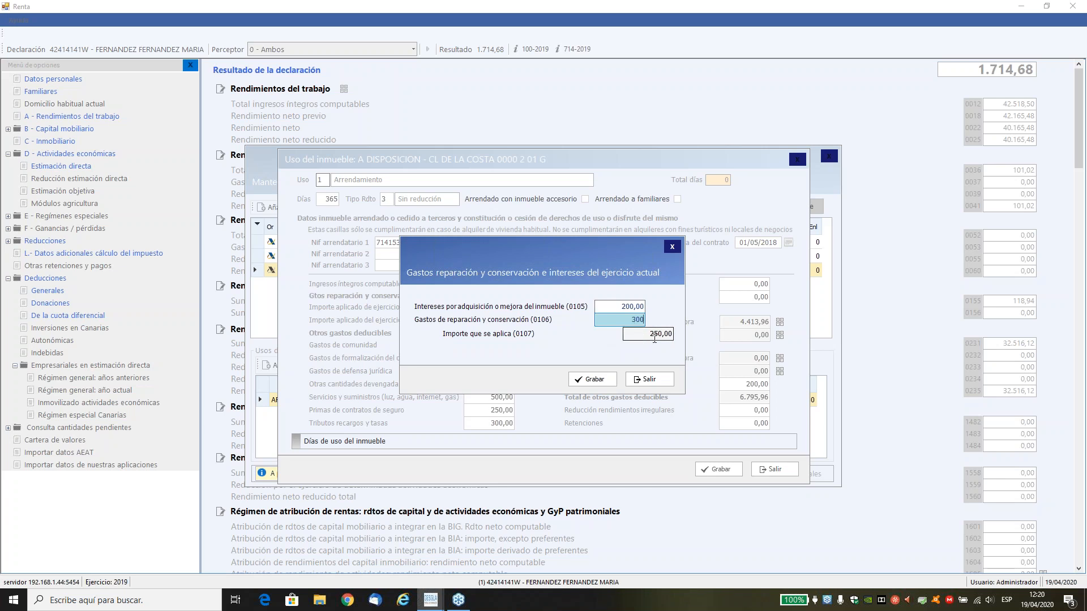
click(591, 379)
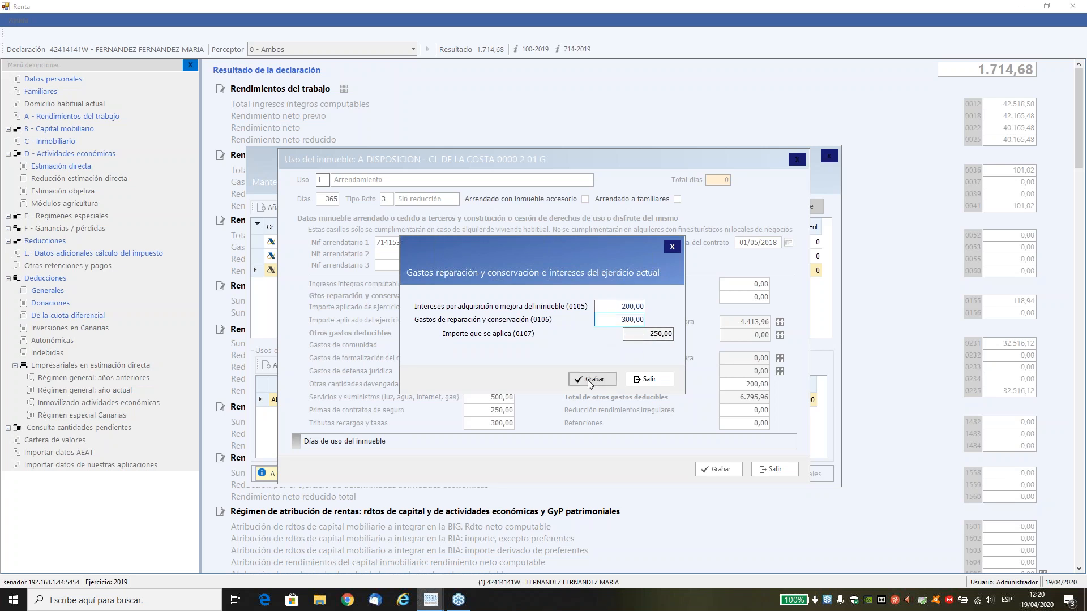
click(721, 470)
Examine the totals breakdown of the rental income and read the important notice about applying the ownership percentage.
click(776, 479)
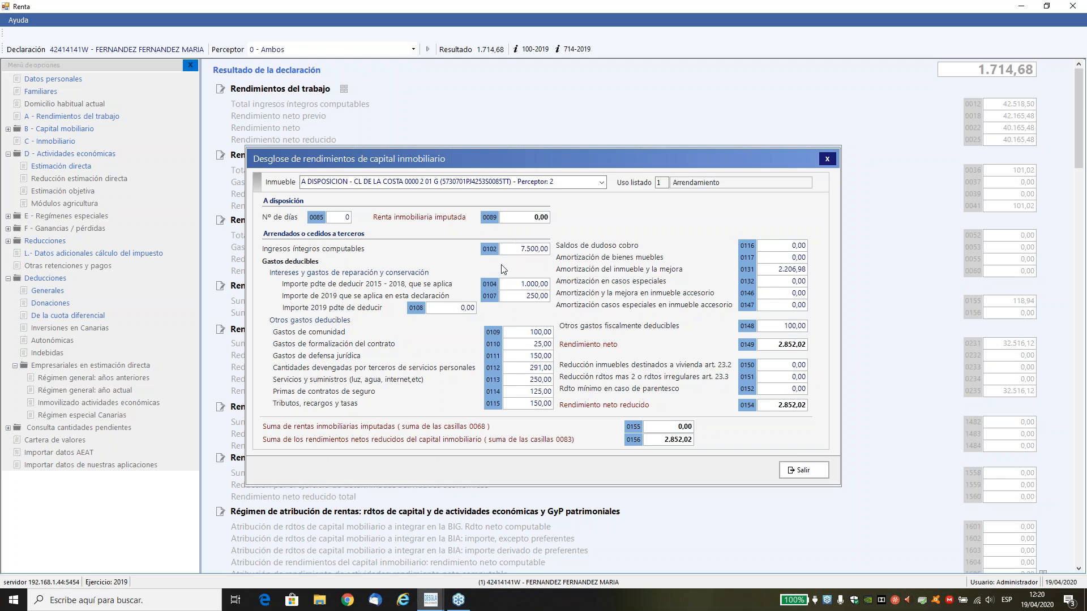
click(803, 470)
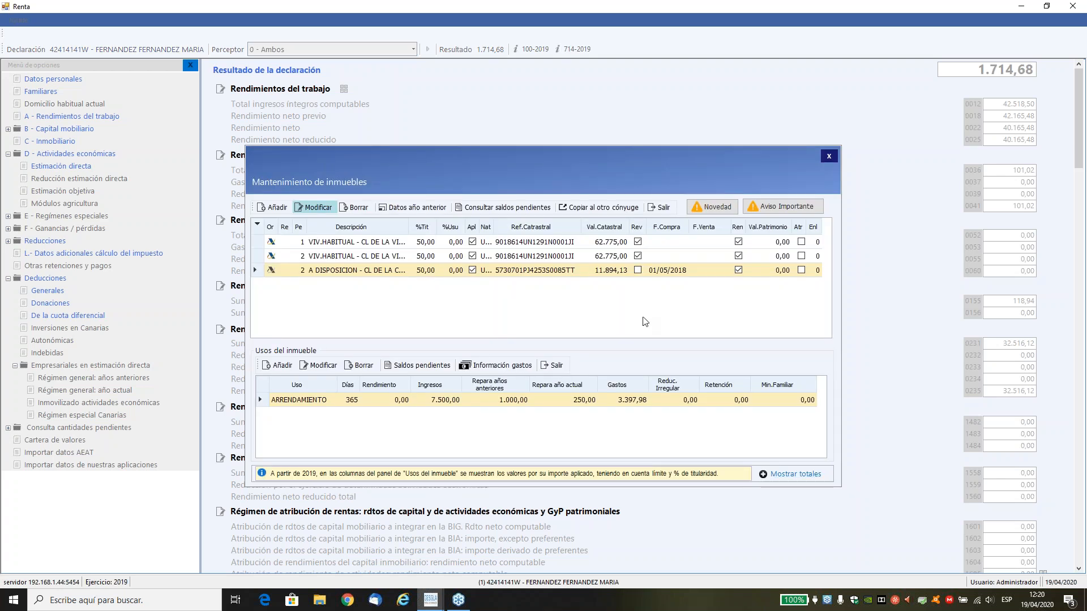
click(774, 207)
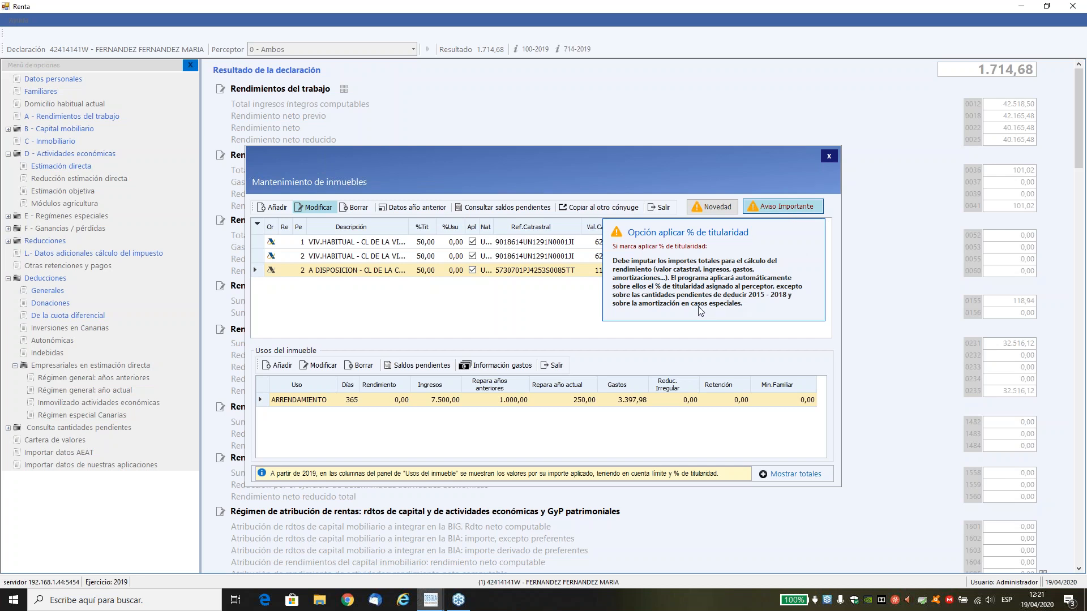
click(779, 209)
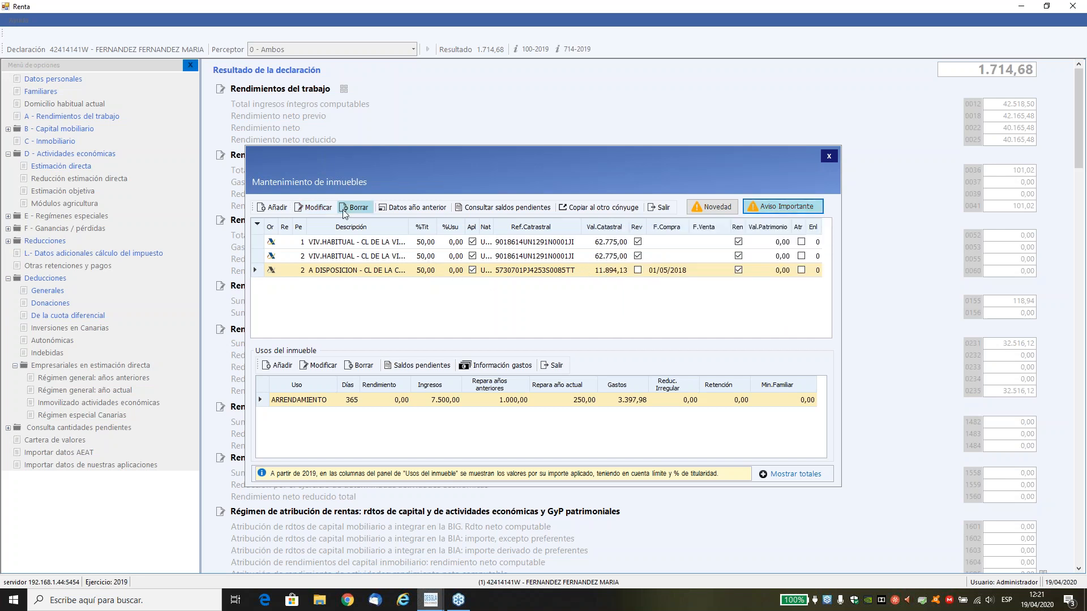
Review the rented property's amortization calculation data and the additional information on its related expenses without changing anything.
click(313, 207)
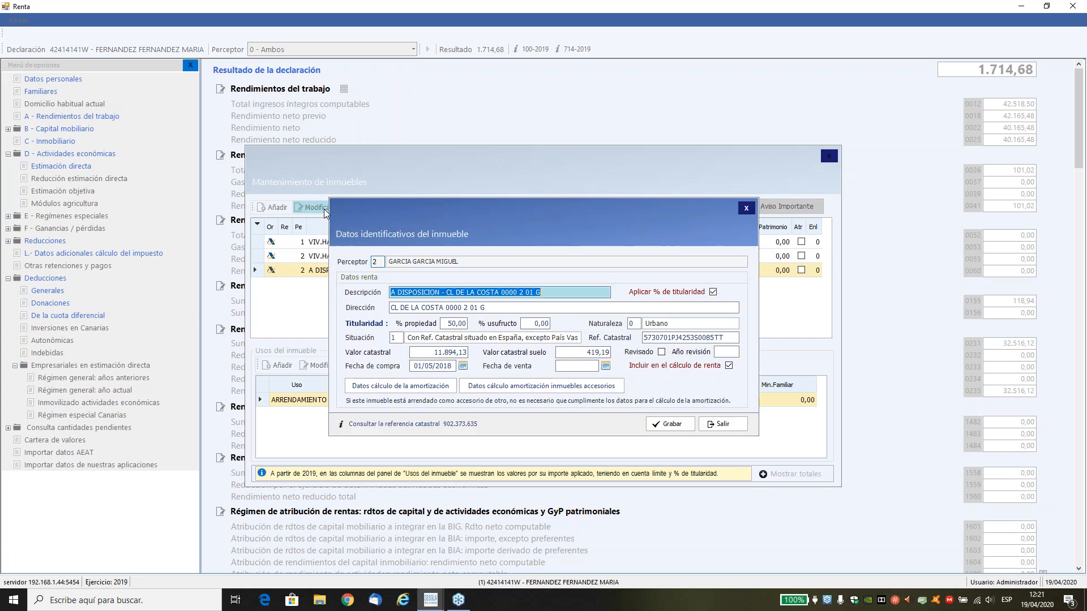
click(413, 386)
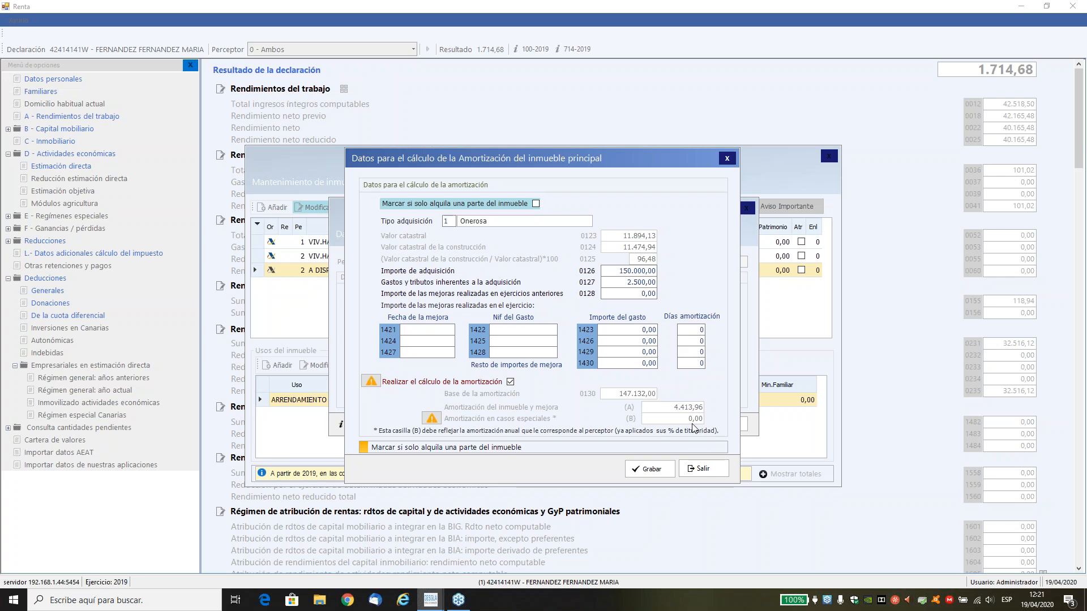
click(700, 470)
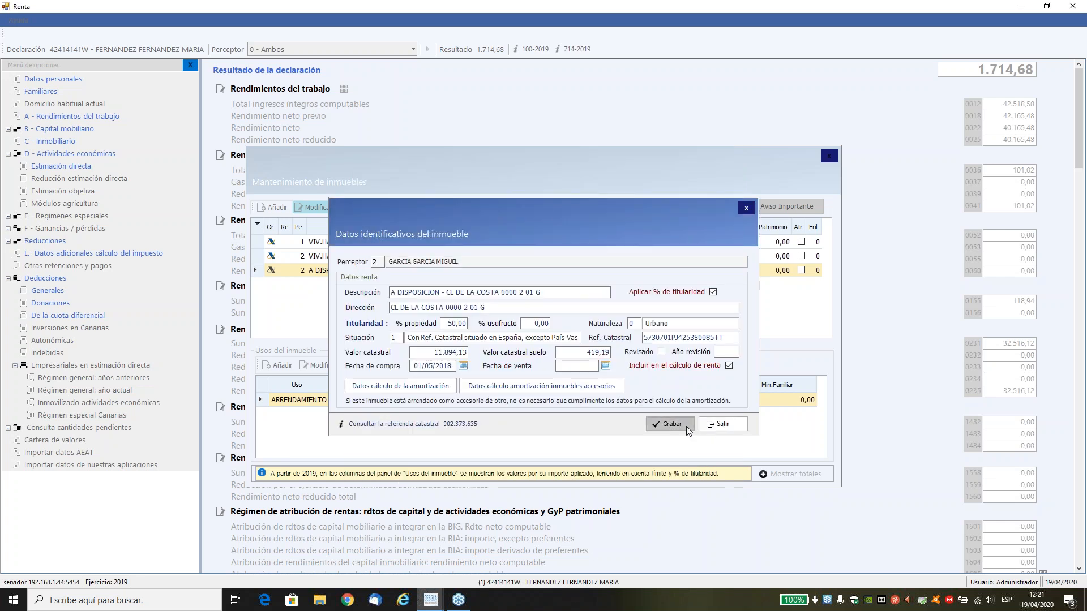
click(670, 424)
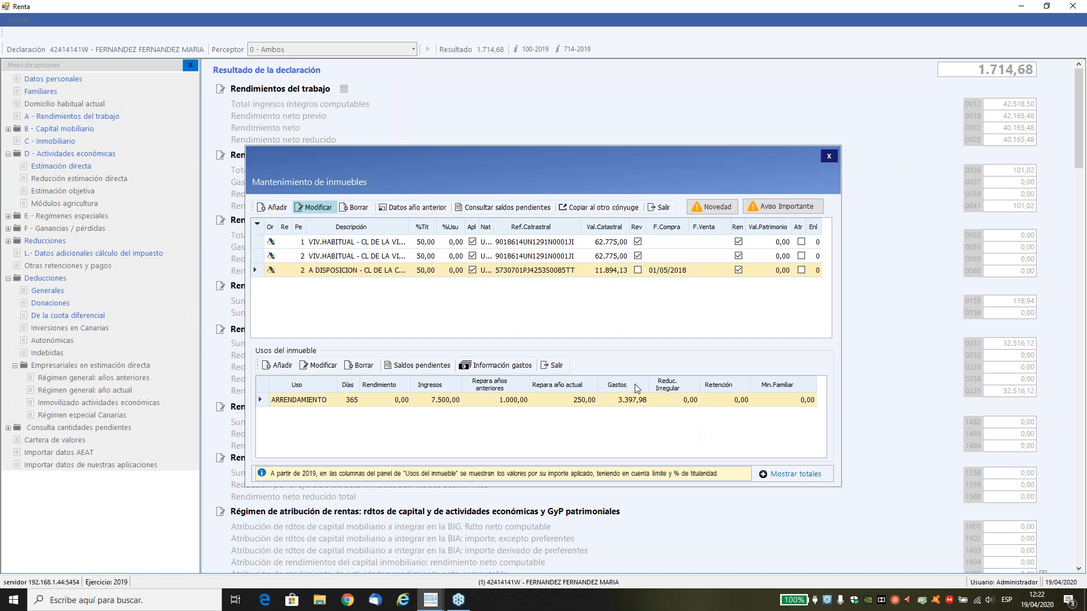
click(496, 370)
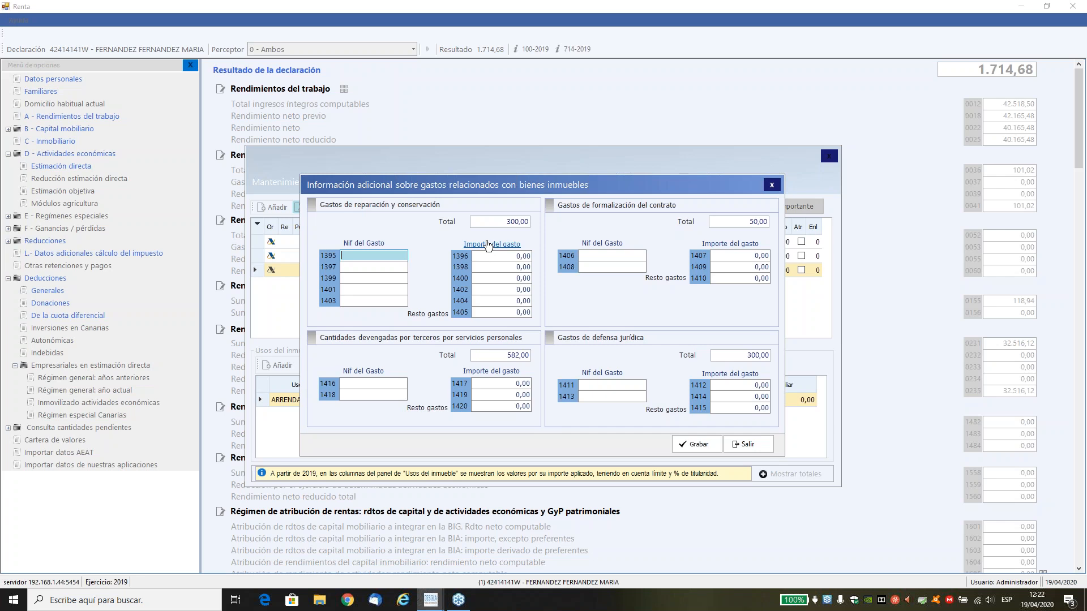
click(744, 451)
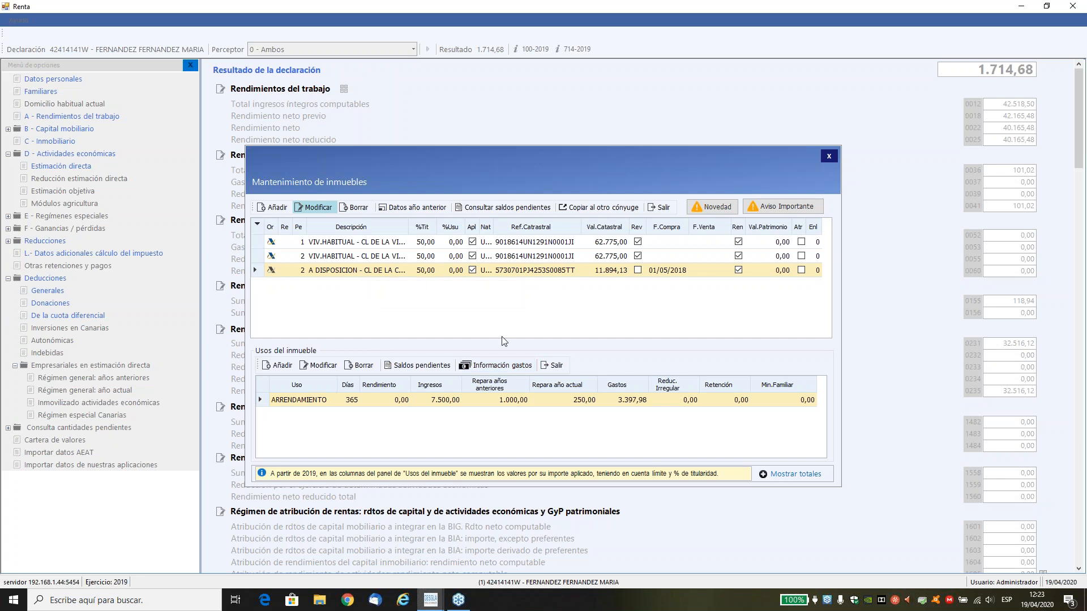
Copy the rented property to the other spouse, acknowledge the message, and select the second perceptor's habitual residence.
click(592, 206)
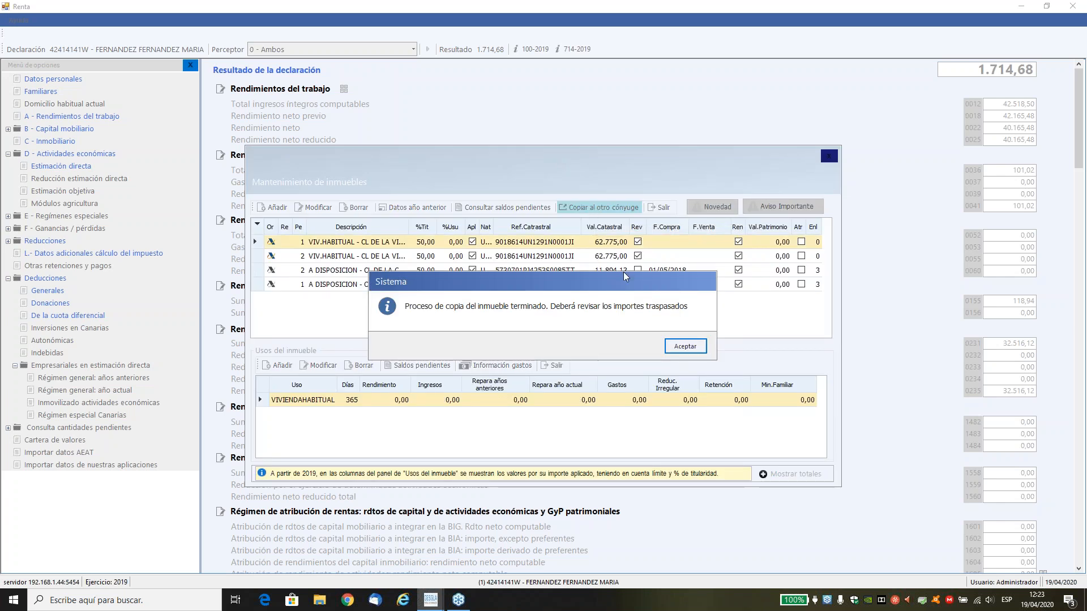
click(685, 343)
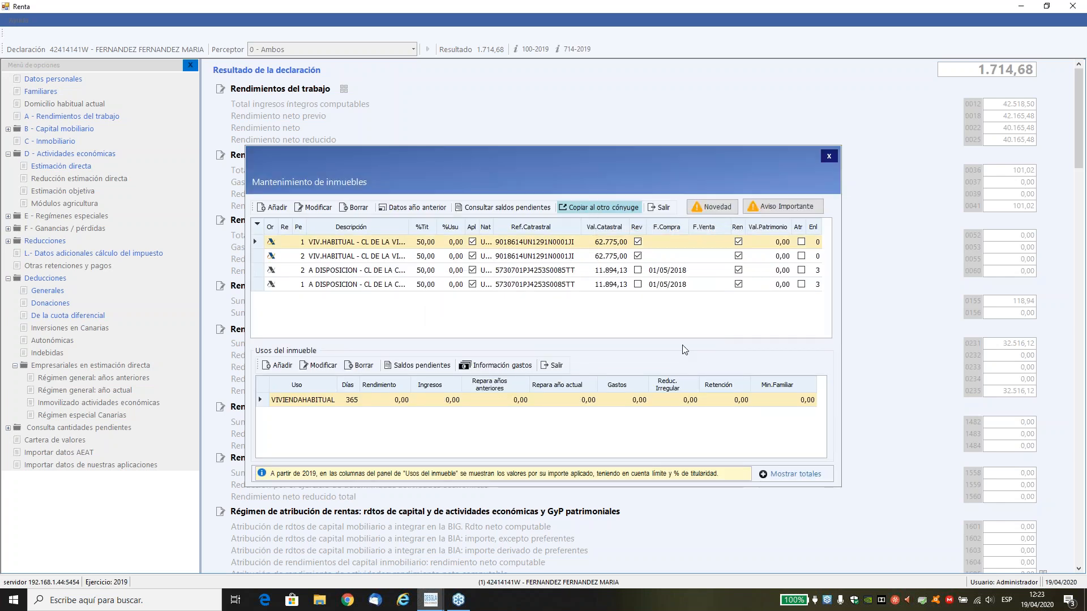
click(317, 258)
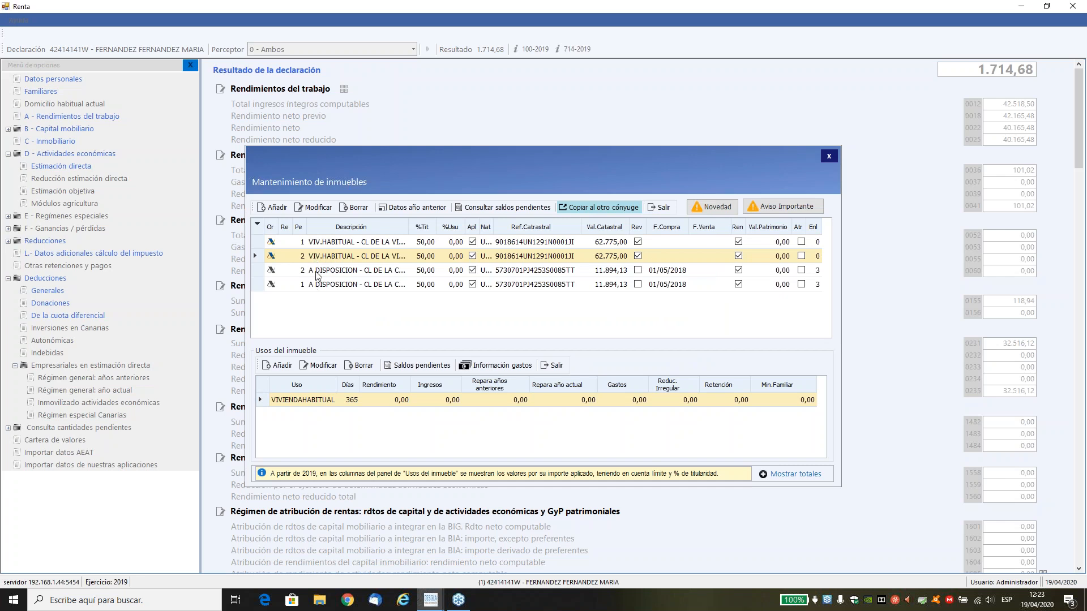
Check the rental use of the leased property for both perceptors and leave the property maintenance.
click(314, 270)
click(317, 285)
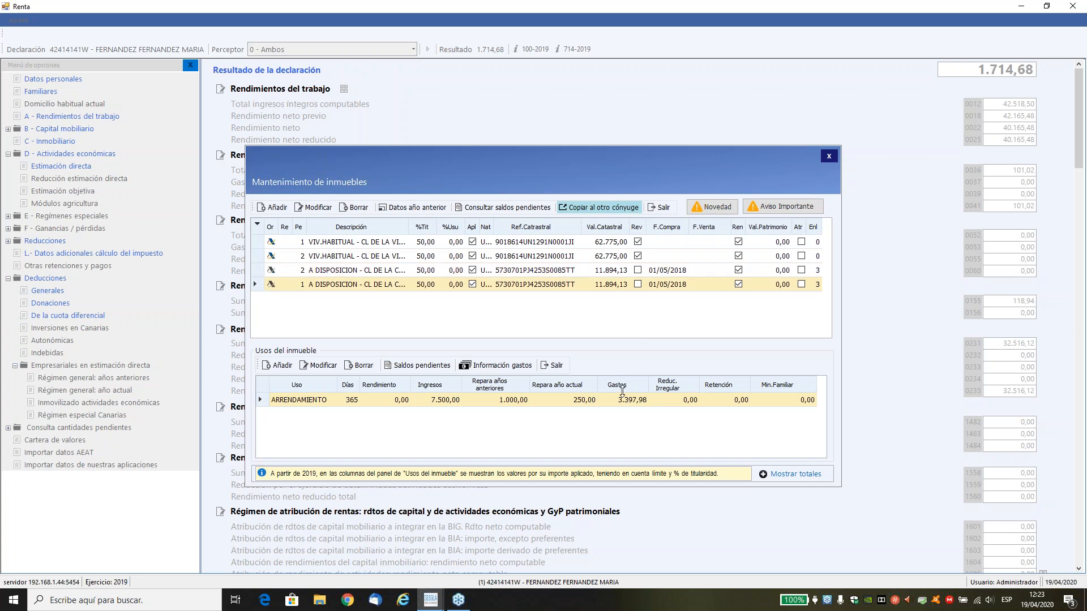
click(662, 207)
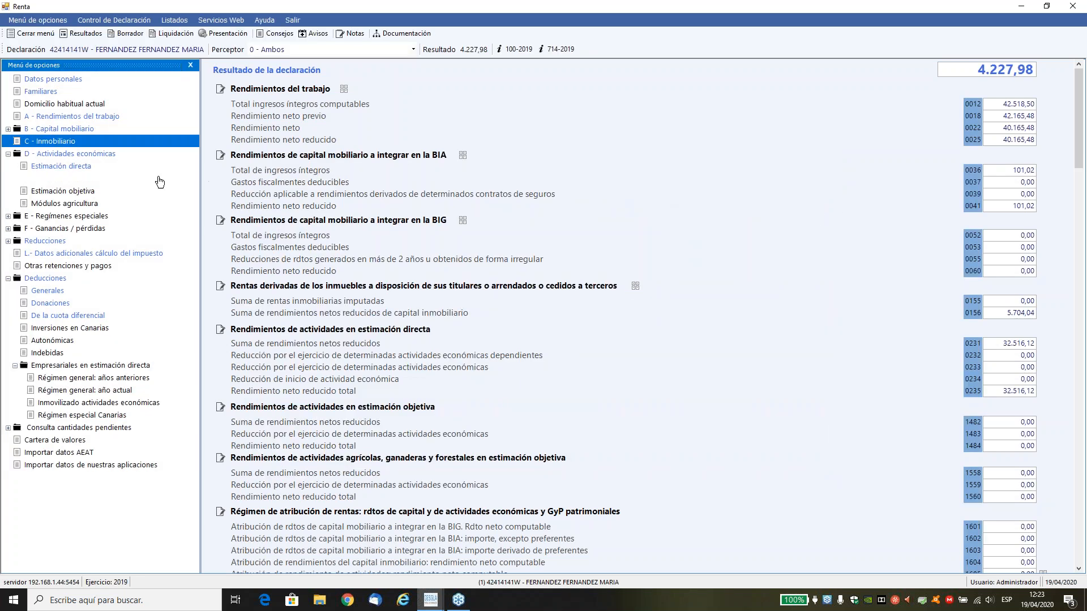
Review the BANCO entry in the capital mobiliario income for the base imponible del ahorro, including its Ingresos íntegros, and exit without changing anything.
click(83, 130)
click(86, 143)
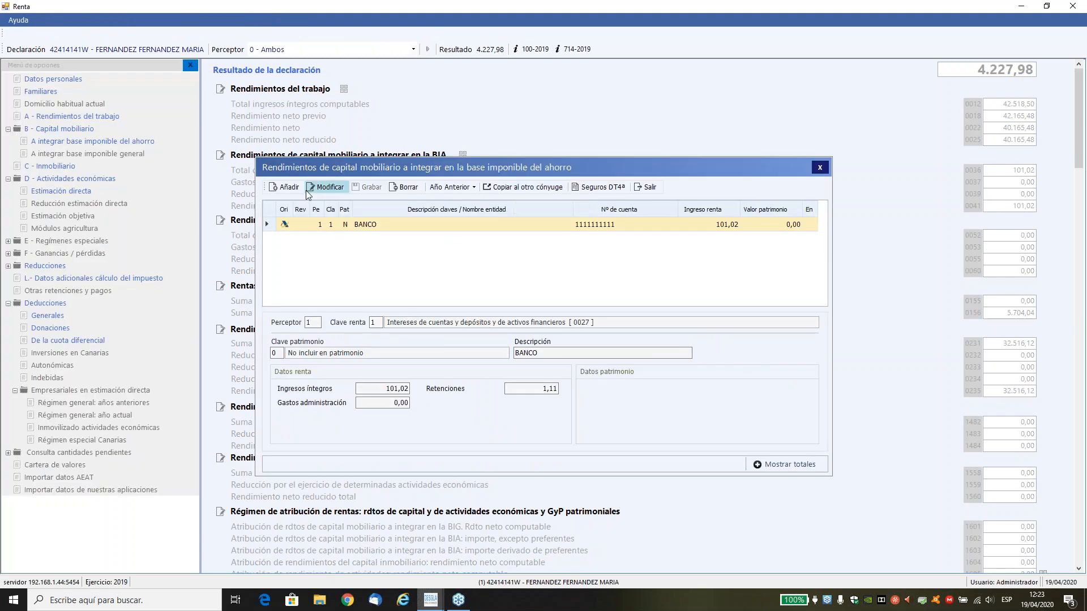
click(327, 187)
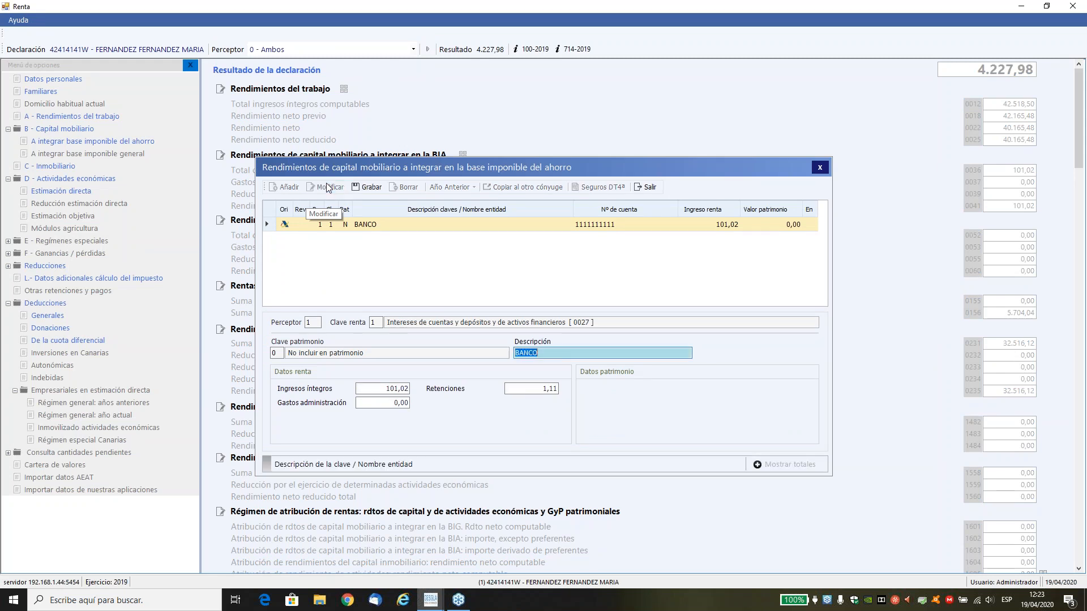
click(396, 390)
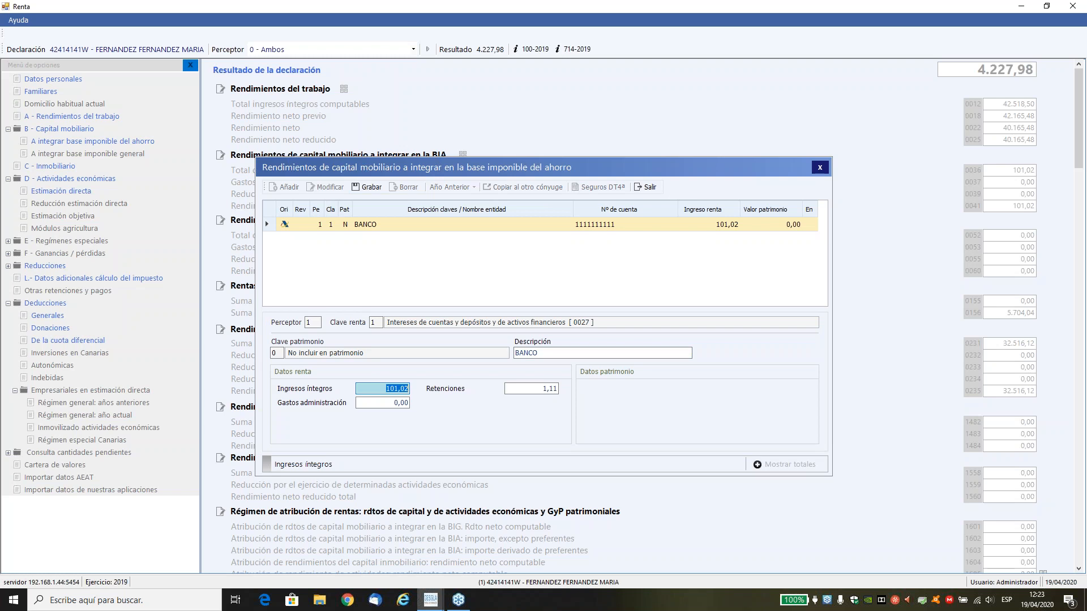
click(650, 186)
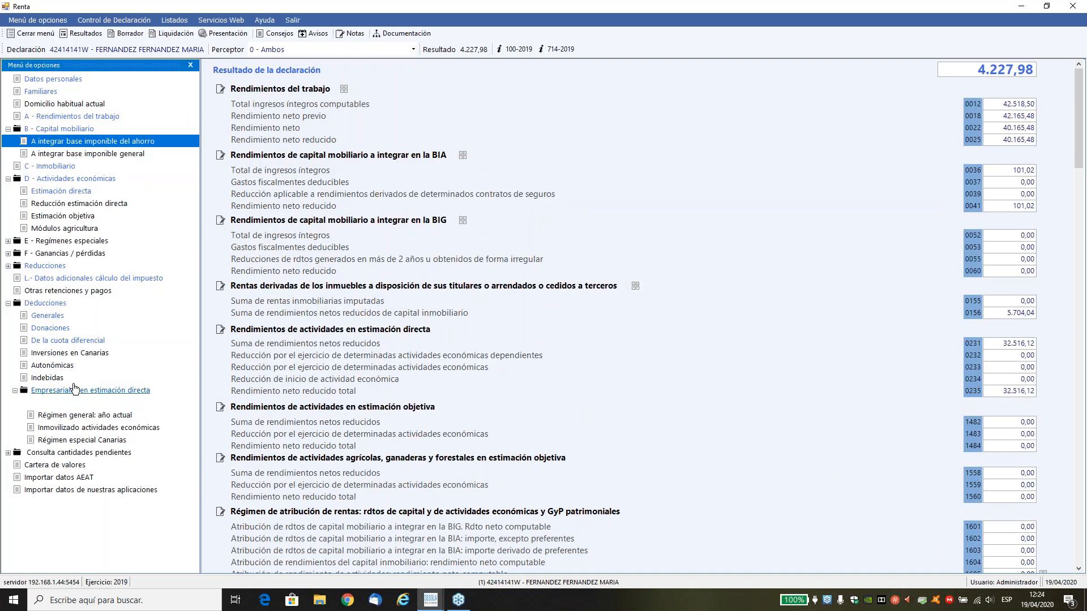
Look over the G2/G3 gains and losses form for Otros elementos patrimoniales and close it without adding anything.
click(57, 253)
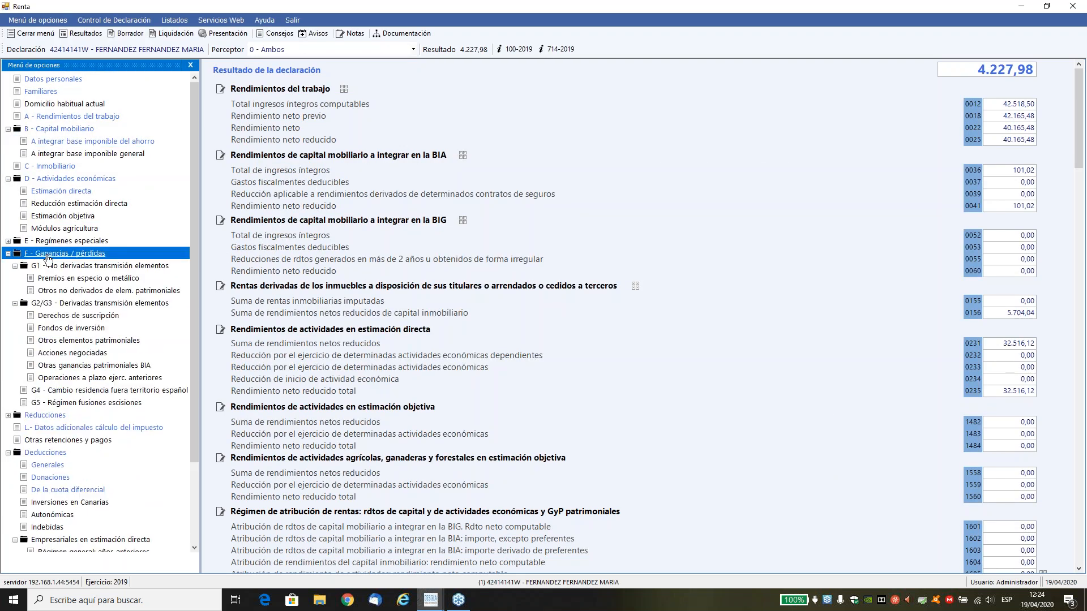
click(66, 339)
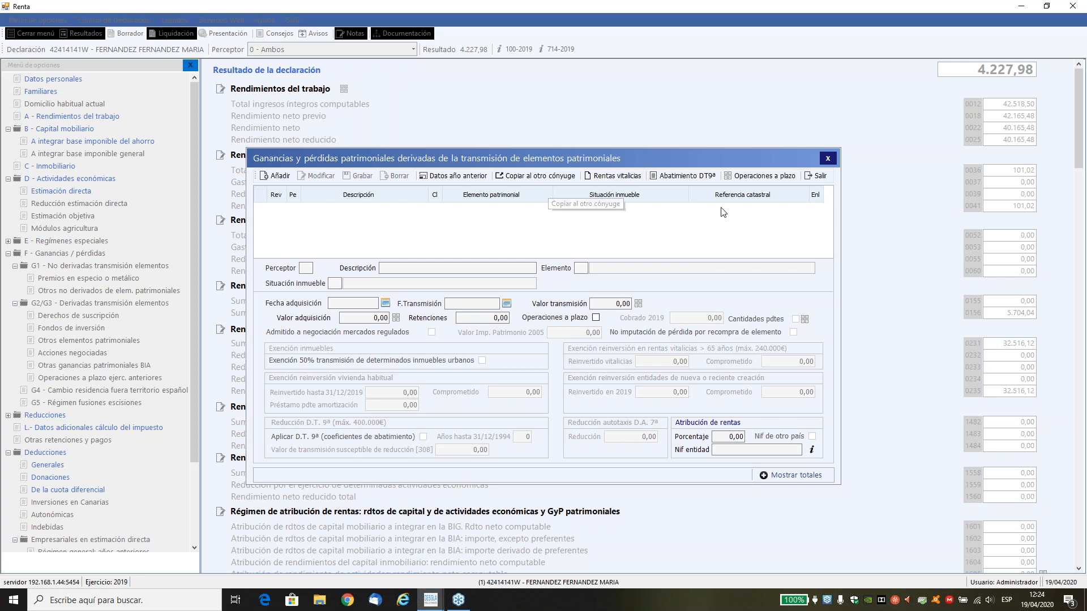
click(814, 180)
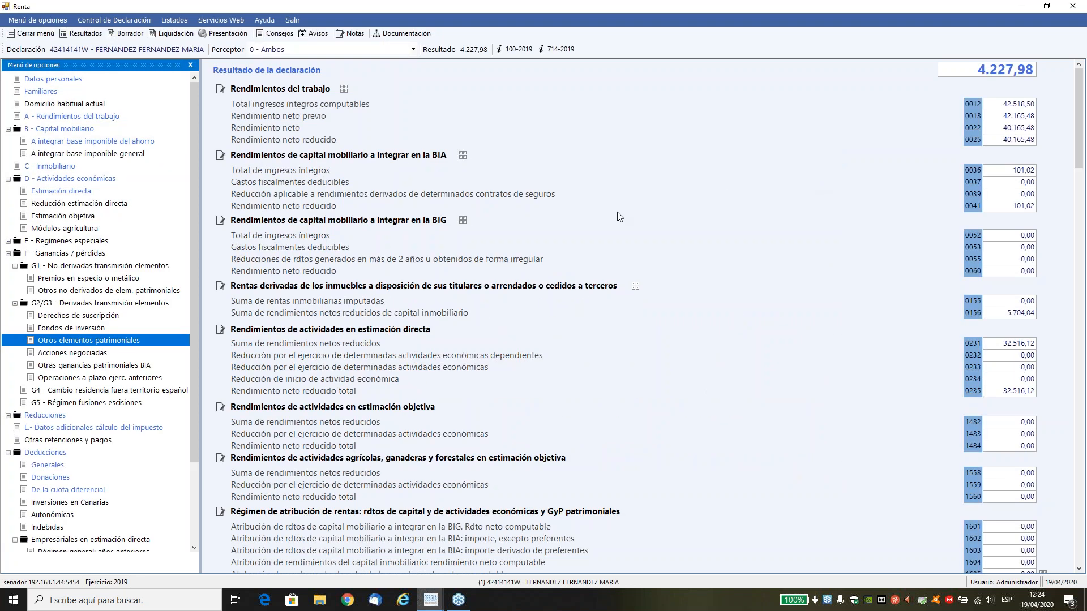
Save the declaration as Conjunta with Domiciliación as payment method, keeping Fracciona el pago and Domicilia el 2º plazo enabled.
click(84, 36)
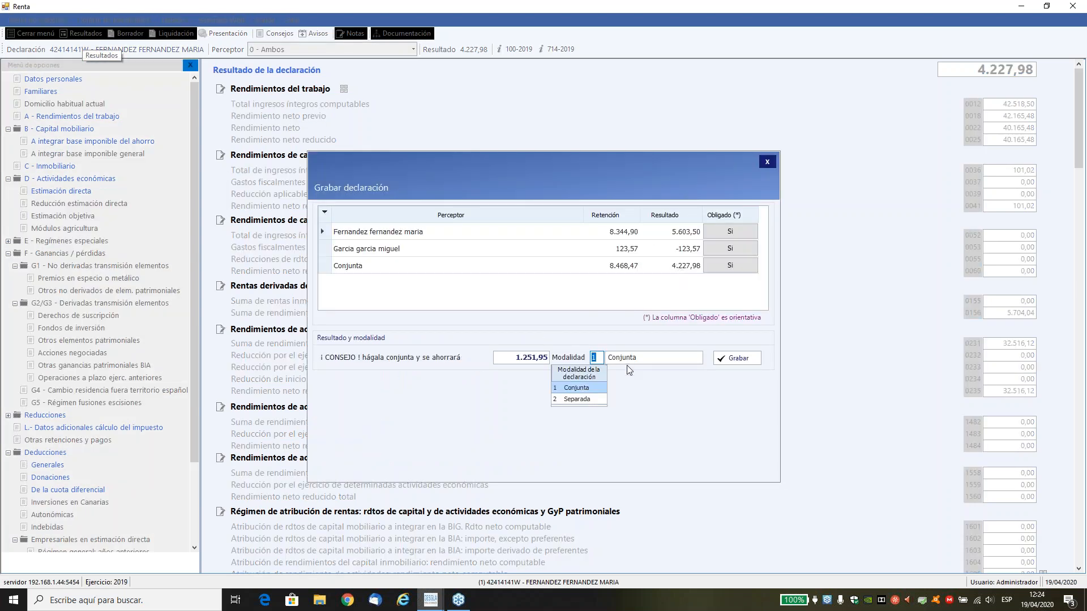
click(722, 360)
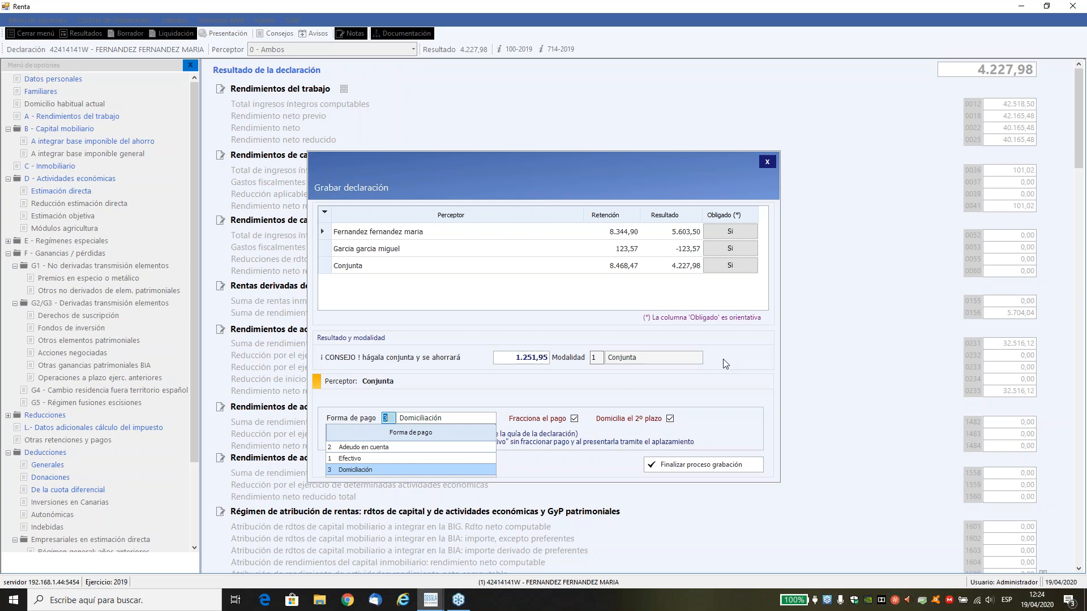
key(Return)
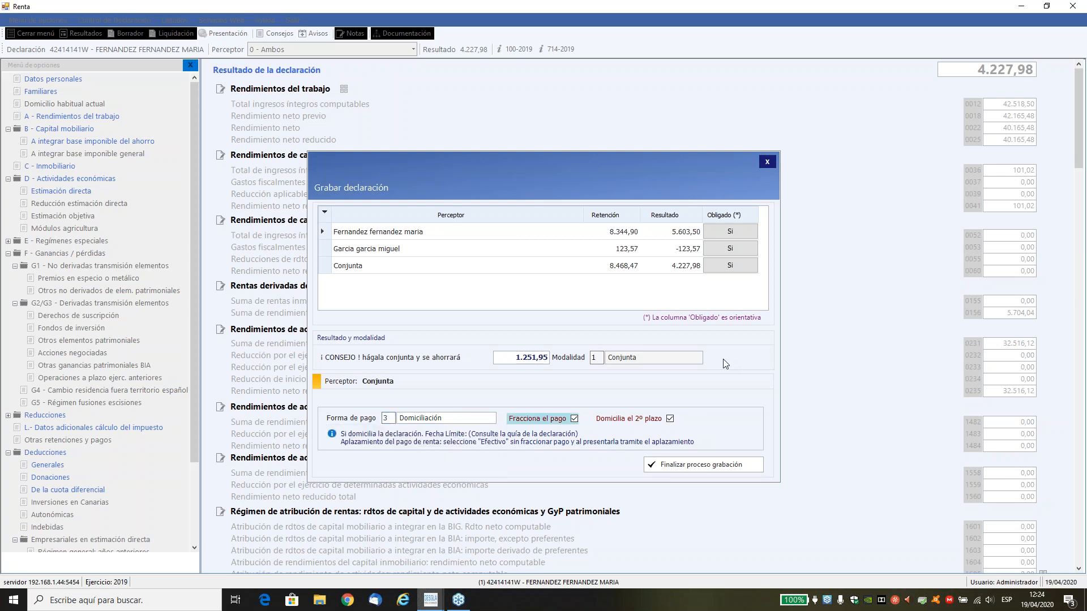
key(Tab)
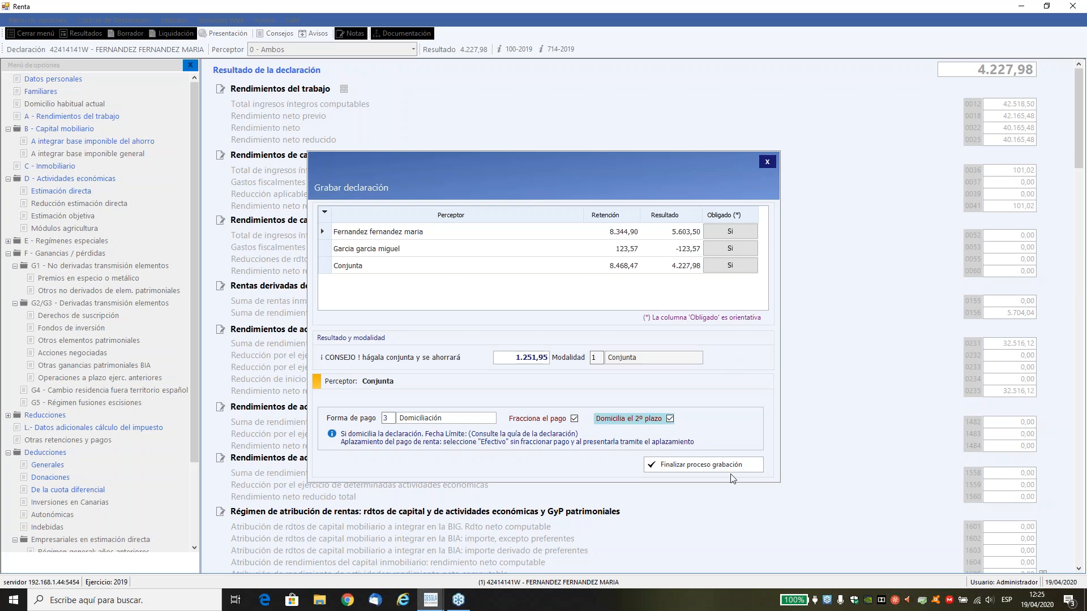
click(714, 464)
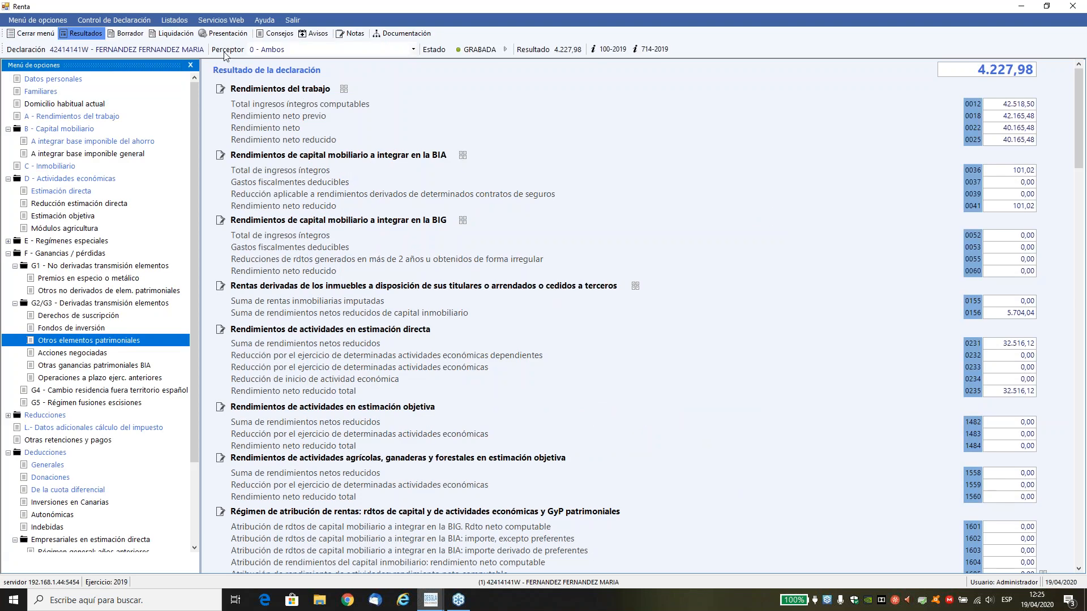
Set up the presentation of the saved declaration by selecting it, using the Telemático method and choosing Mediante número de referencia.
click(217, 36)
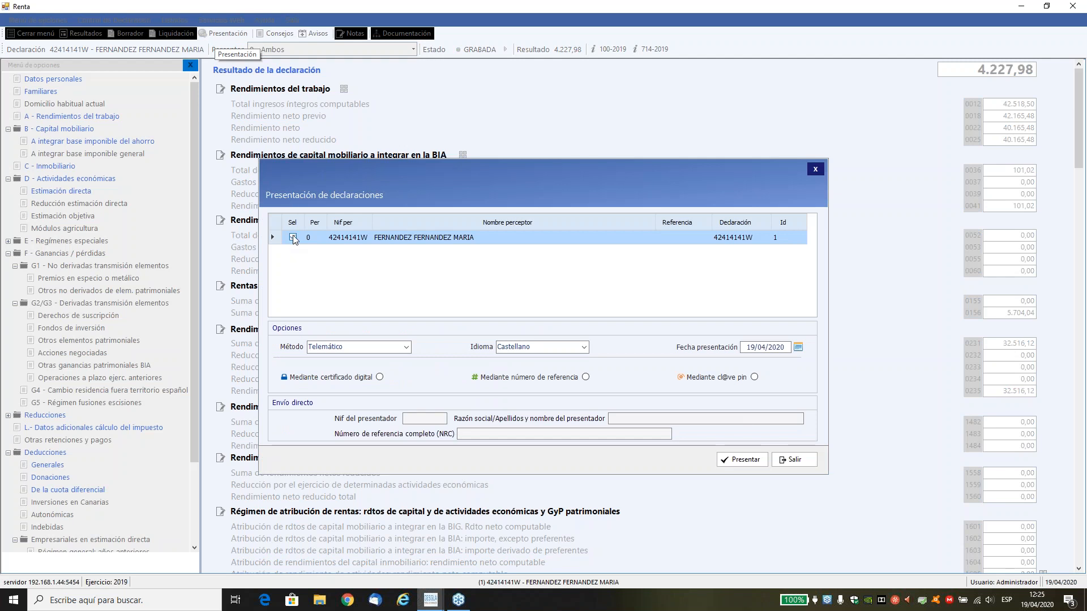
click(293, 238)
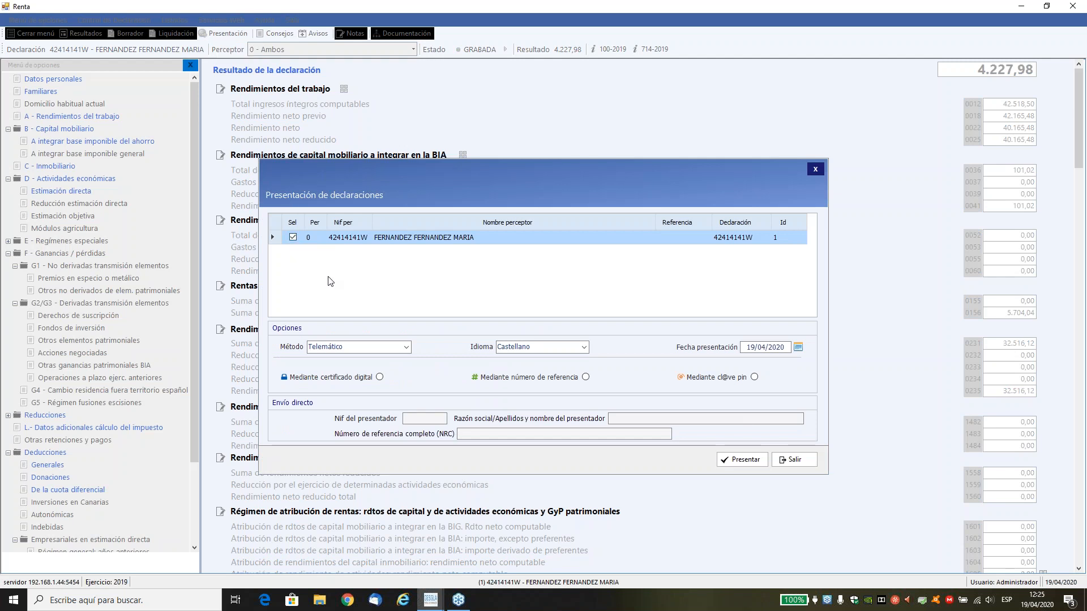
click(378, 347)
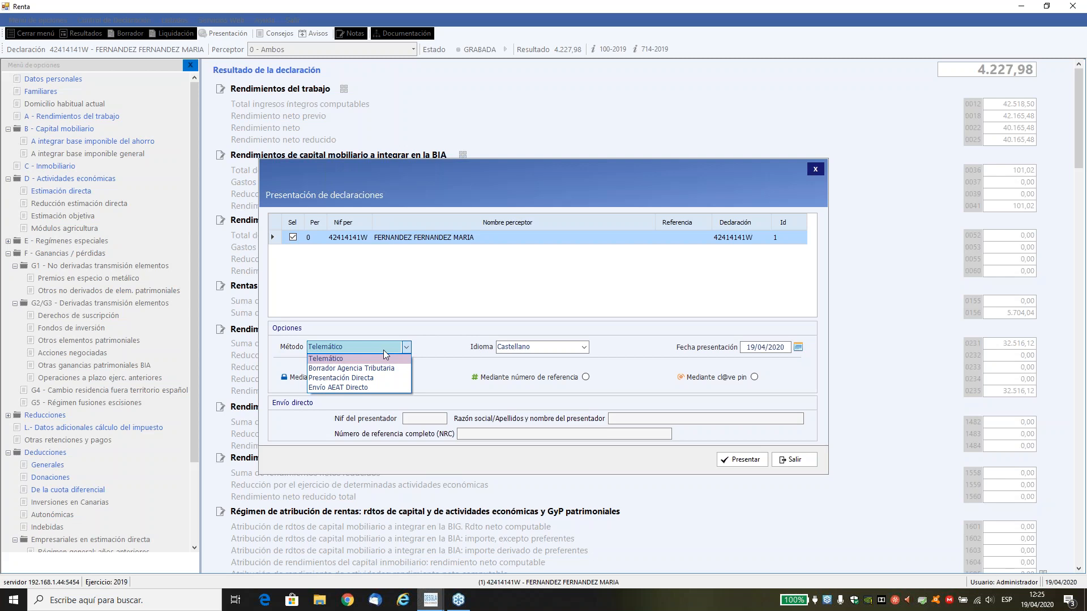
click(348, 360)
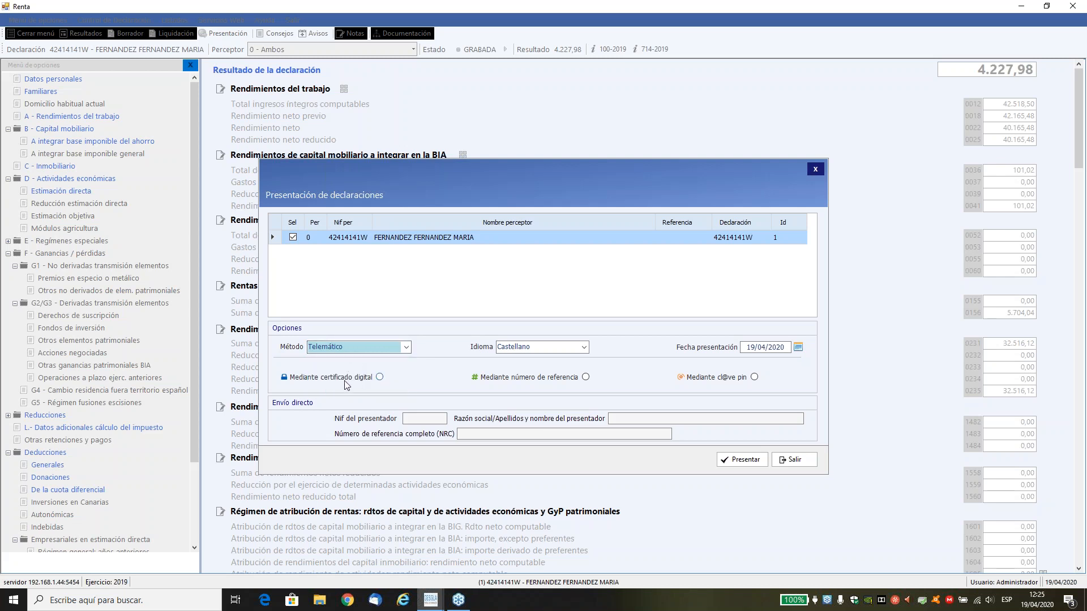
click(521, 382)
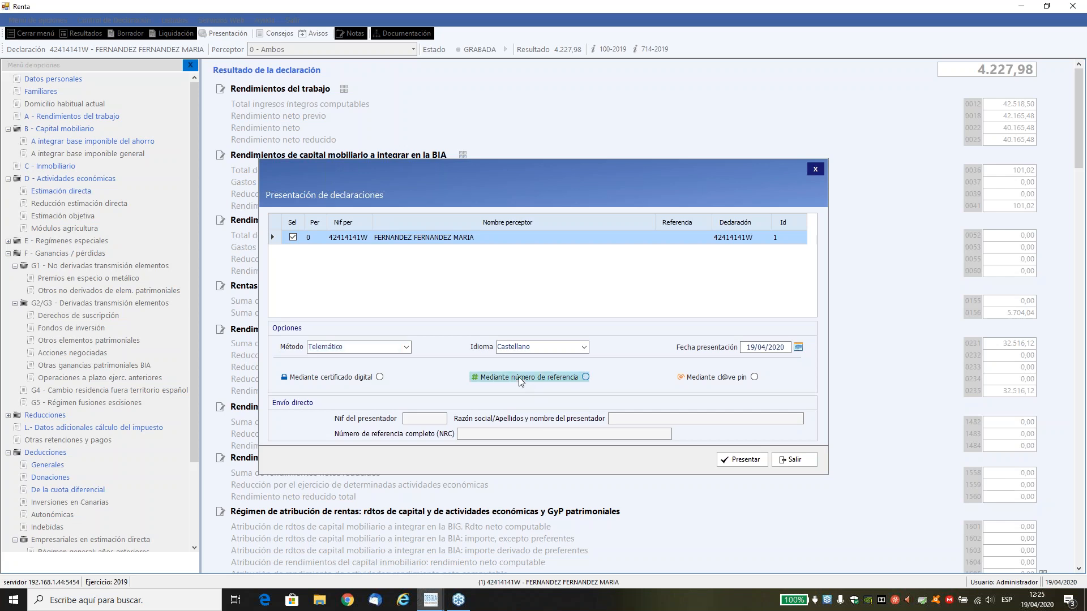